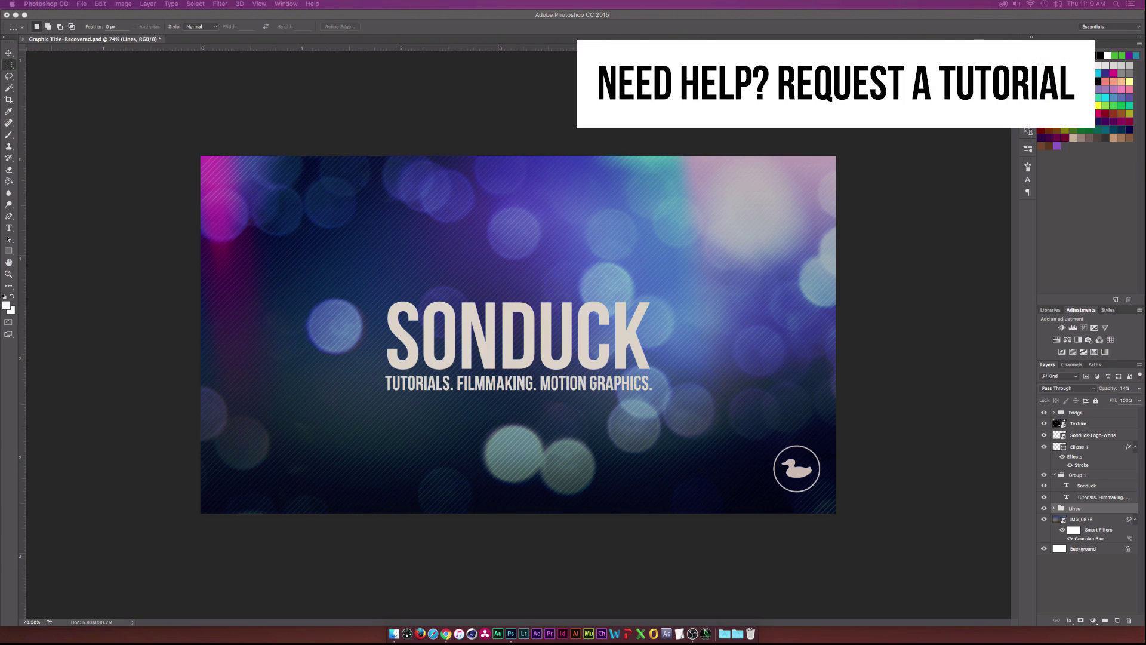
# Step: Preview the 10.mov clip in Finder, then return to the Photoshop document
pyautogui.moveTo(120, 264); pyautogui.dragTo(218, 252)
pyautogui.press('space')
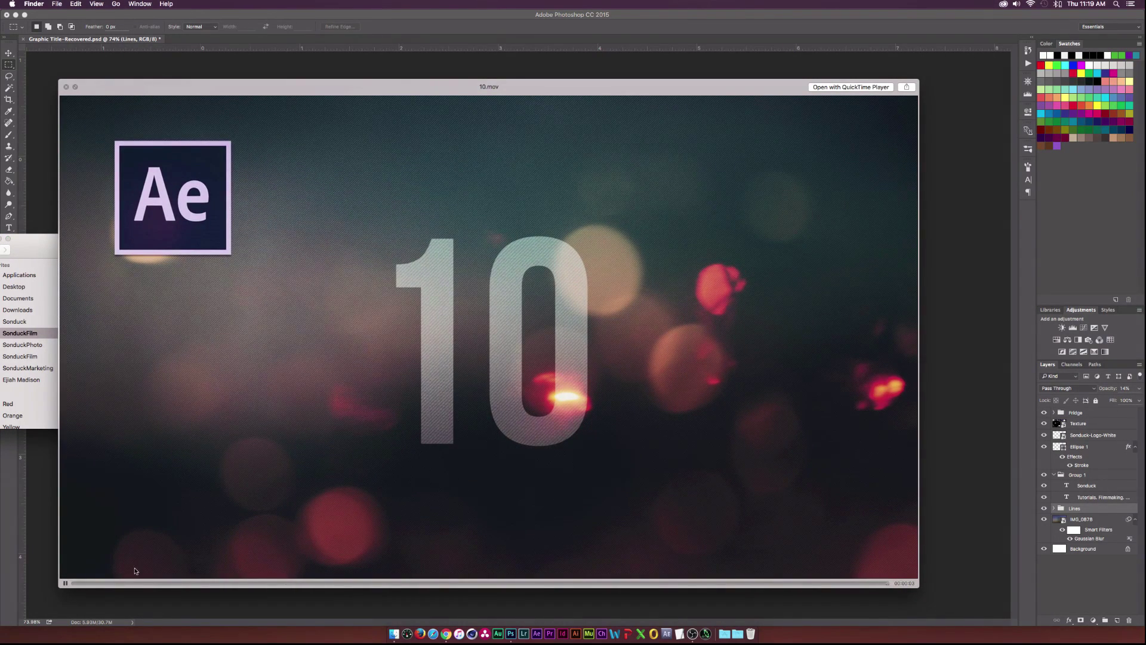
pyautogui.click(420, 383)
pyautogui.moveTo(421, 584); pyautogui.dragTo(481, 591)
pyautogui.press('space')
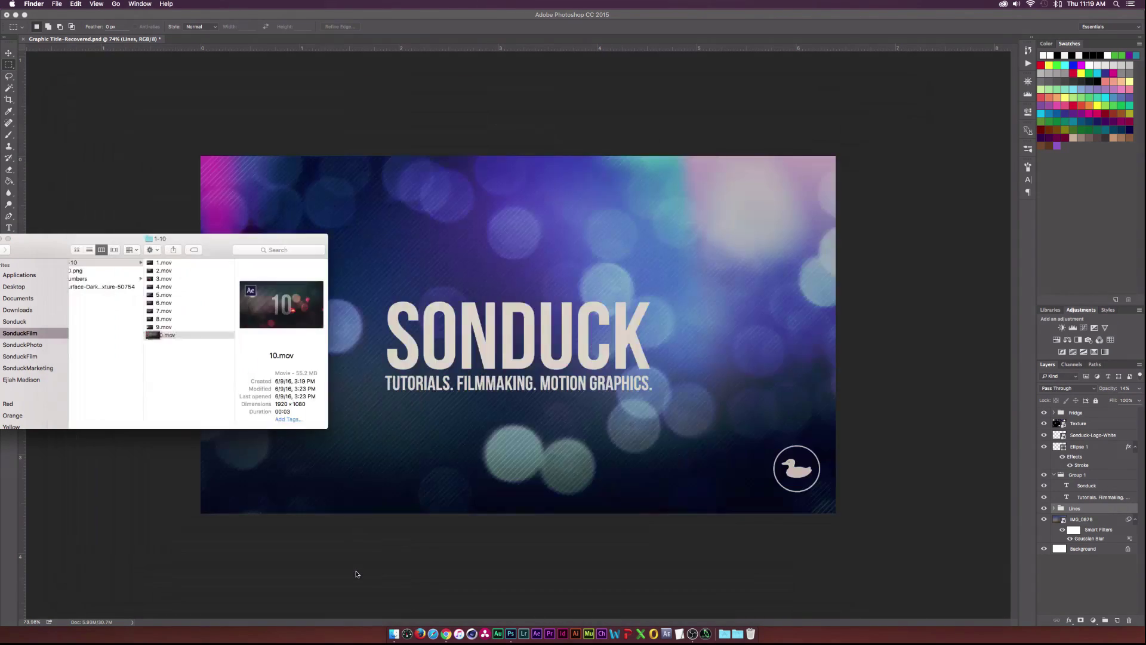
pyautogui.click(198, 551)
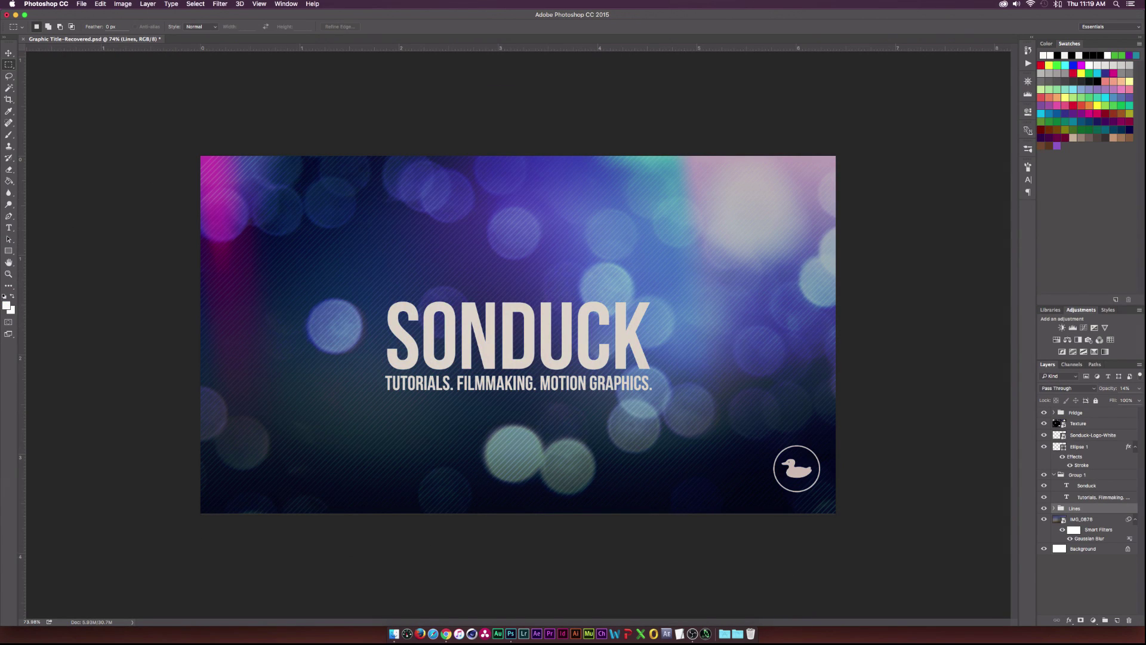
# Step: Preview the Demo.mov clip from the Elements folder in Finder, then return to Photoshop
pyautogui.press('super+Tab')
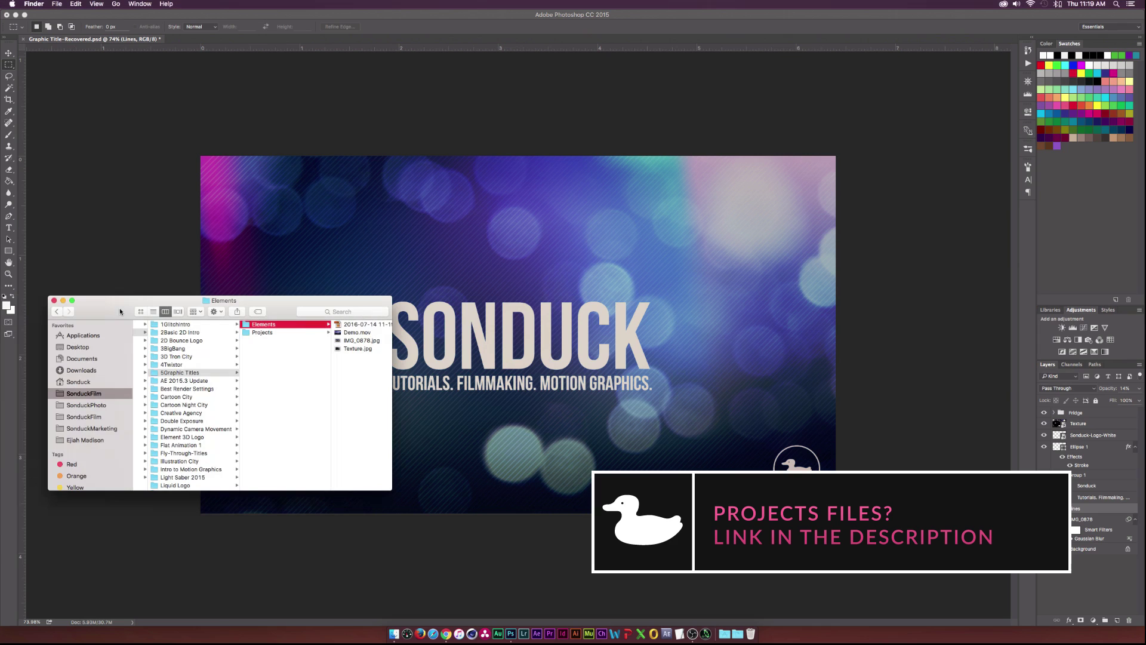
pyautogui.click(346, 333)
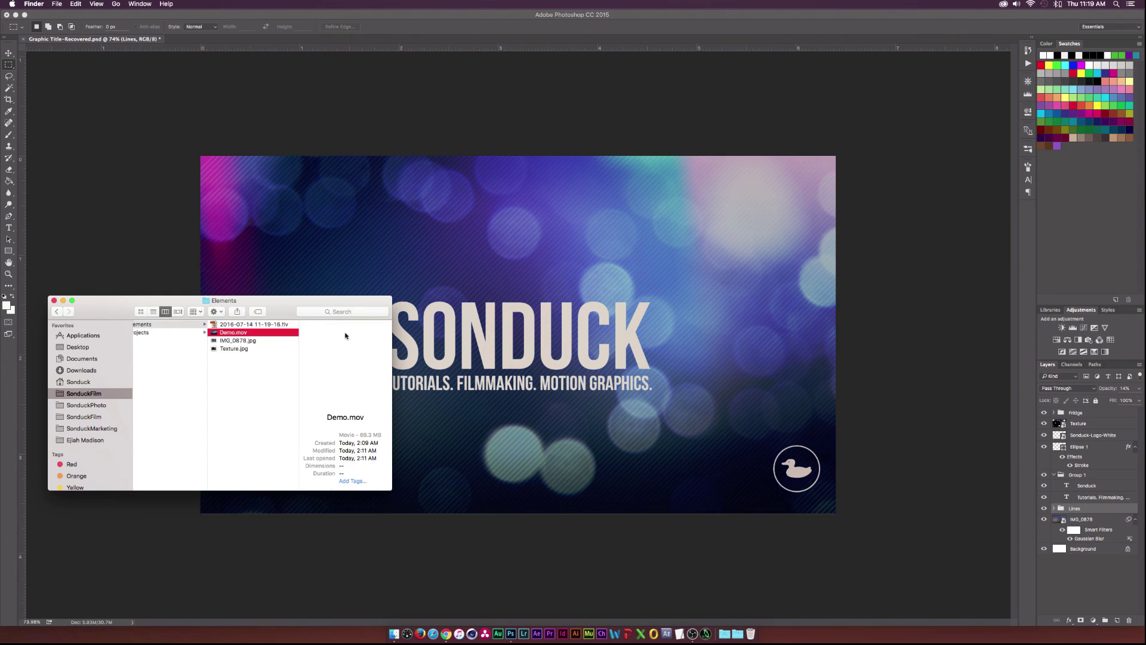
pyautogui.press('space')
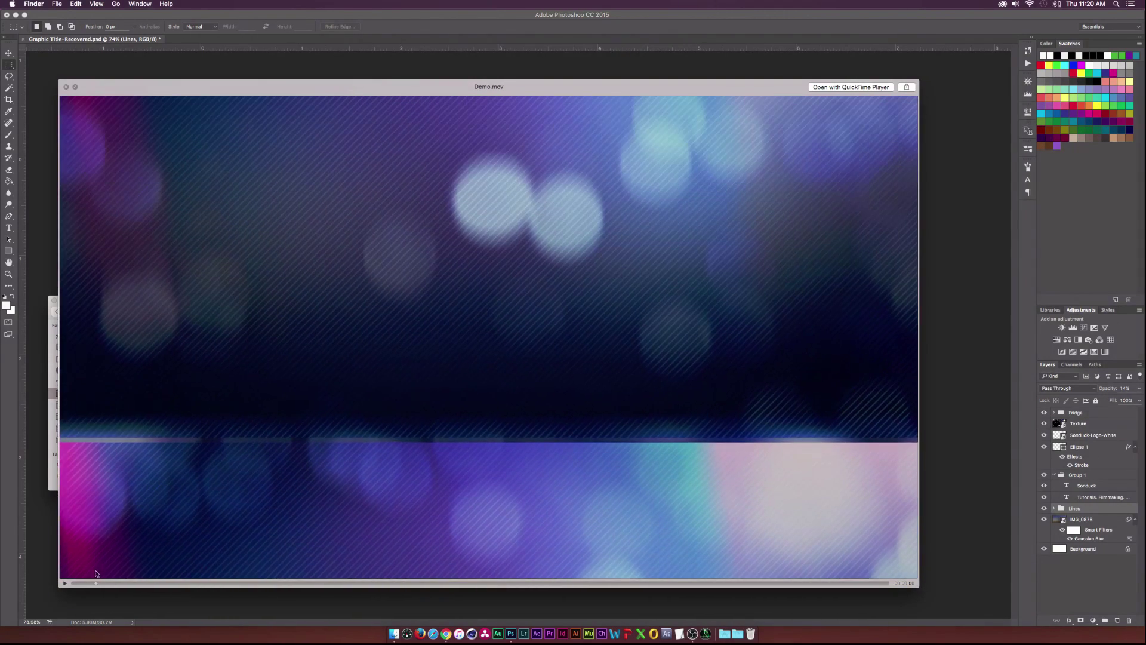
pyautogui.press('space')
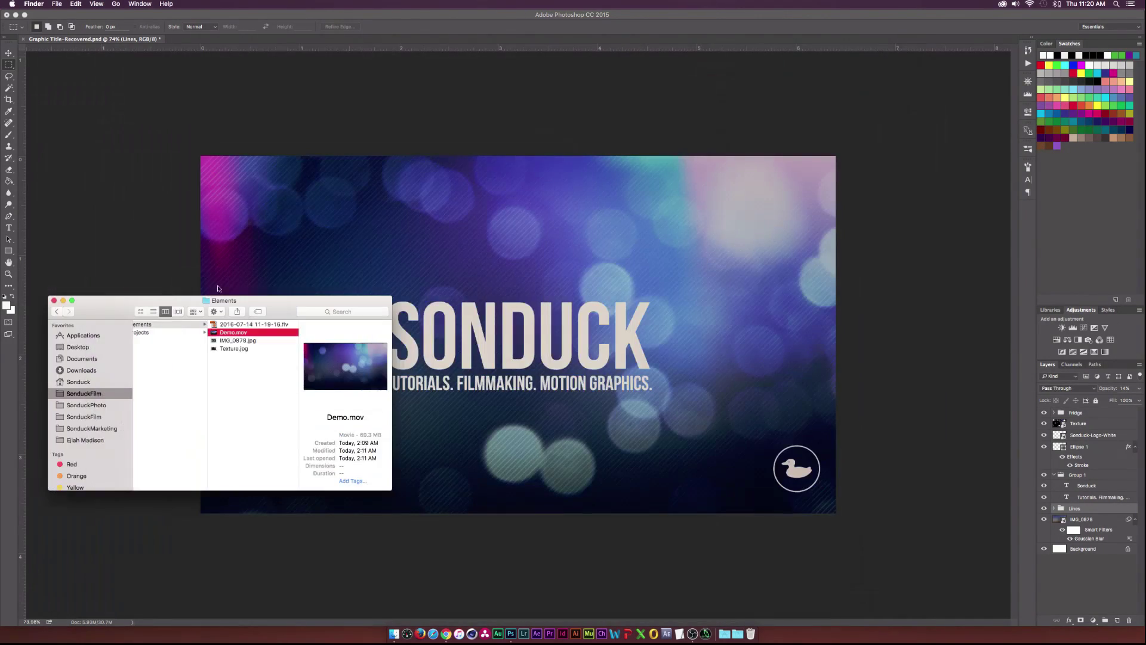
pyautogui.click(221, 203)
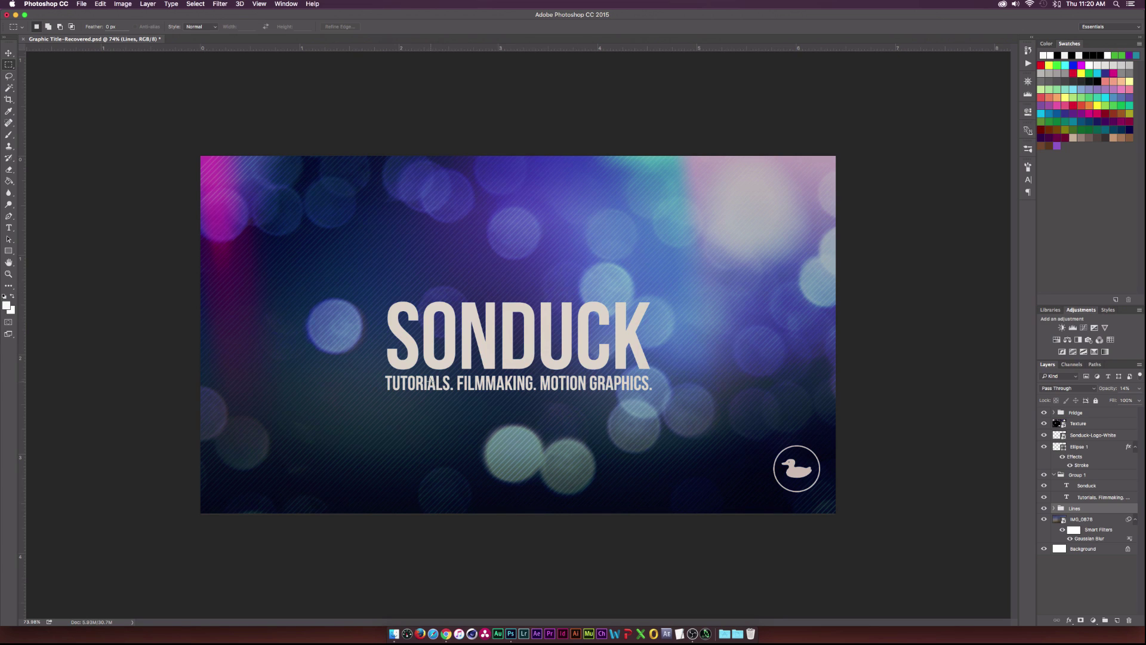
# Step: Create a new document 1920 pixels wide and 1080 pixels high with a resolution of 300 pixels/inch
pyautogui.click(8, 53)
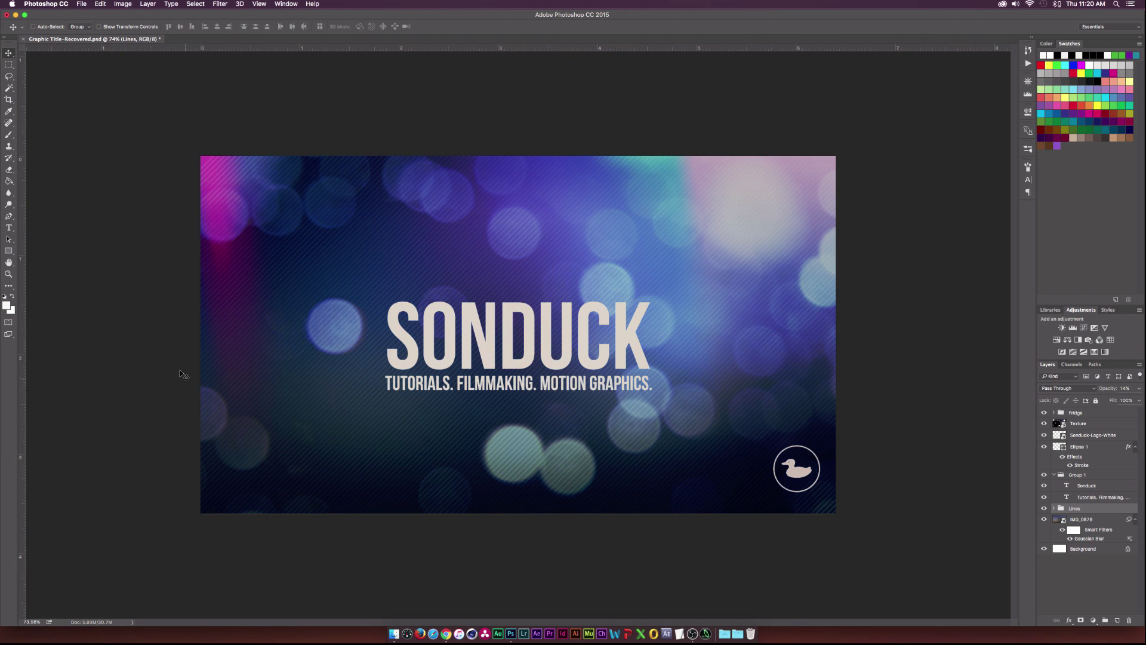
pyautogui.click(64, 5)
pyautogui.moveTo(81, 4)
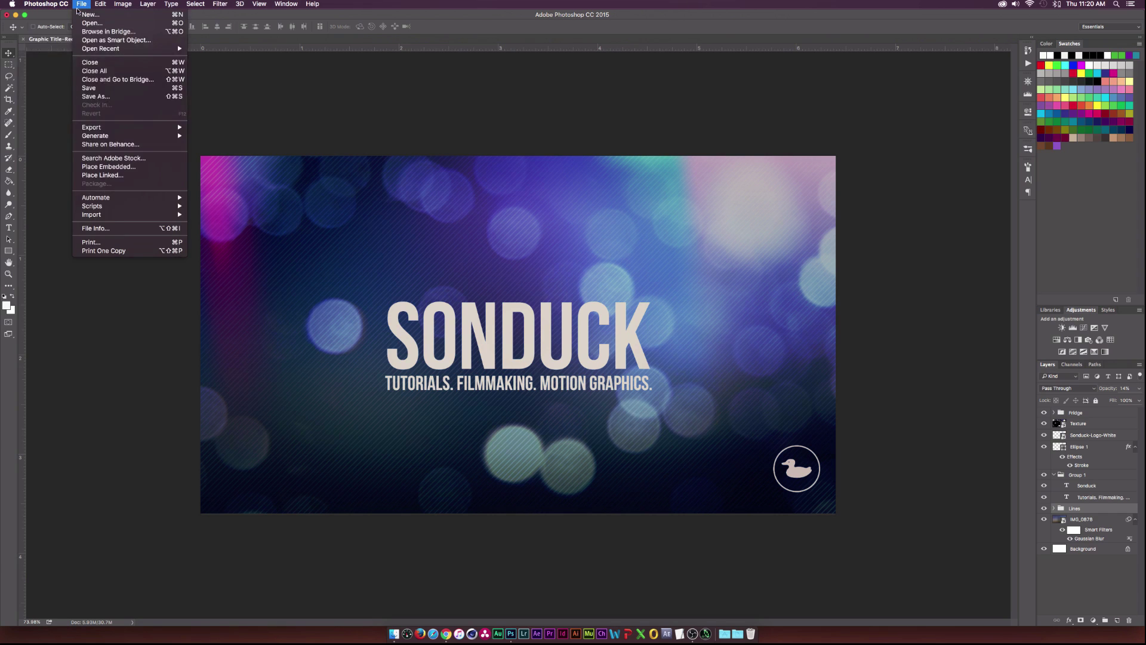
pyautogui.click(154, 15)
pyautogui.press('Tab')
pyautogui.write('1920')
pyautogui.press('Tab')
pyautogui.write('1080')
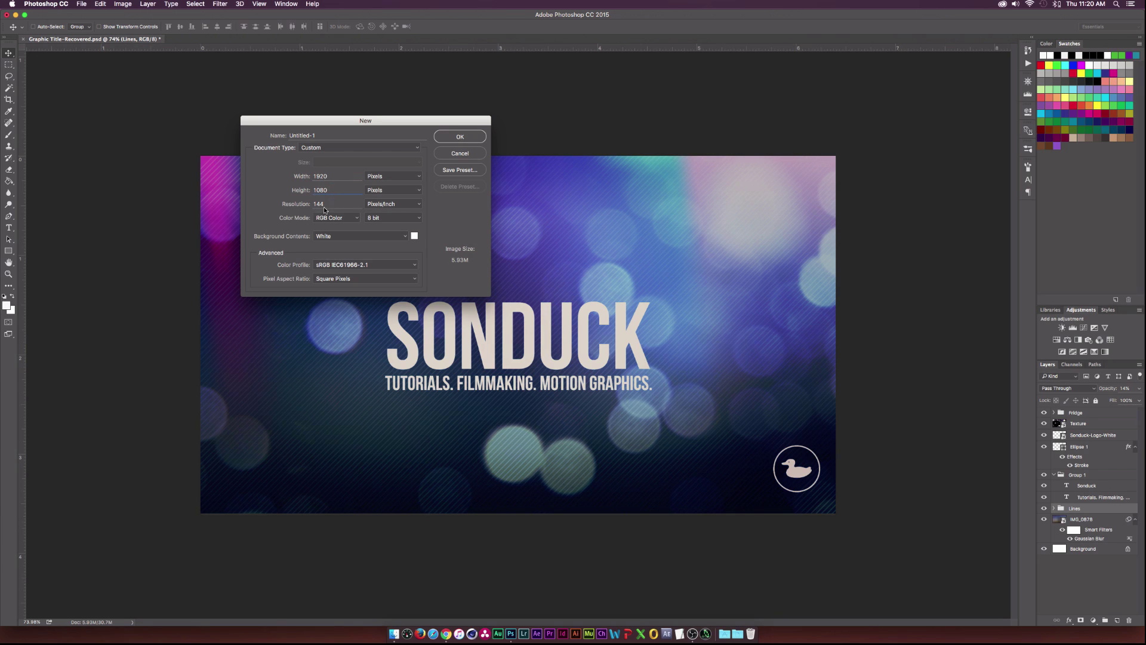
pyautogui.moveTo(328, 202); pyautogui.dragTo(301, 205)
pyautogui.write('300')
pyautogui.click(289, 204)
pyautogui.click(449, 139)
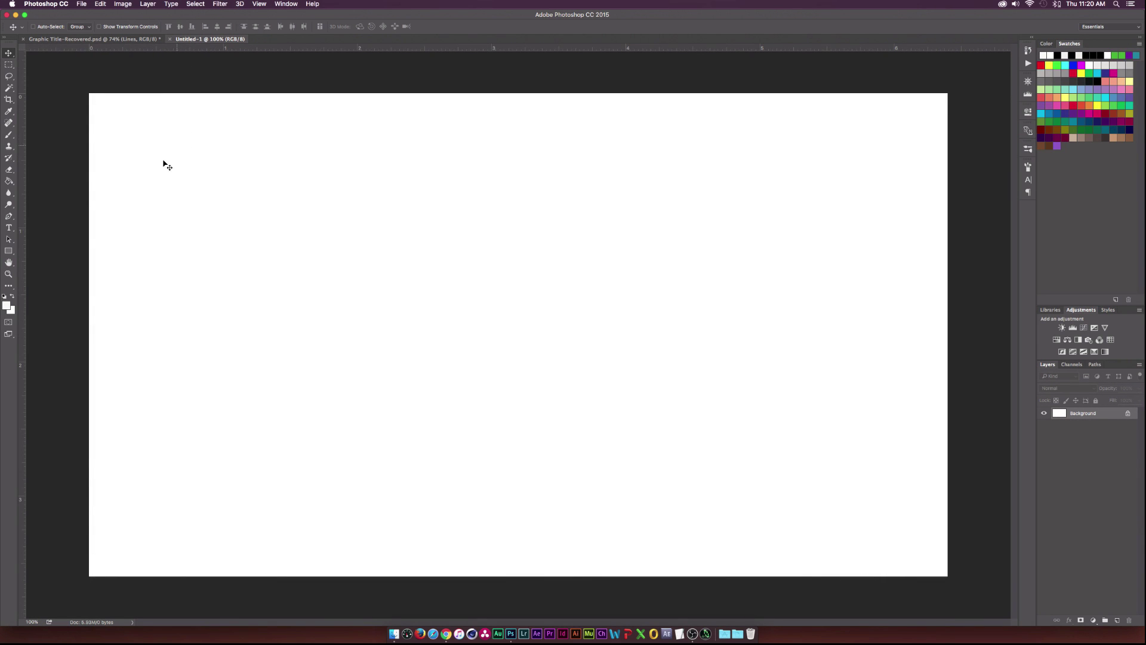
# Step: Place IMG_0878.jpg from the Elements folder in Finder into the new document and scale it to about 9% so it covers the canvas
pyautogui.click(394, 634)
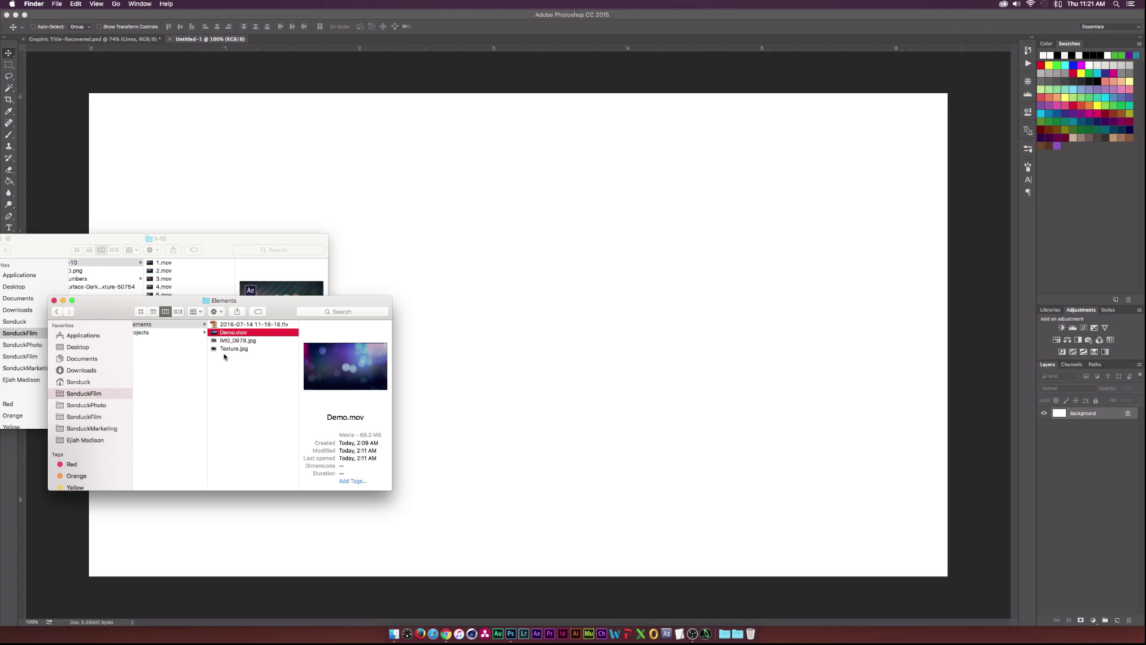
pyautogui.click(164, 270)
pyautogui.moveTo(179, 300); pyautogui.dragTo(177, 375)
pyautogui.click(233, 415)
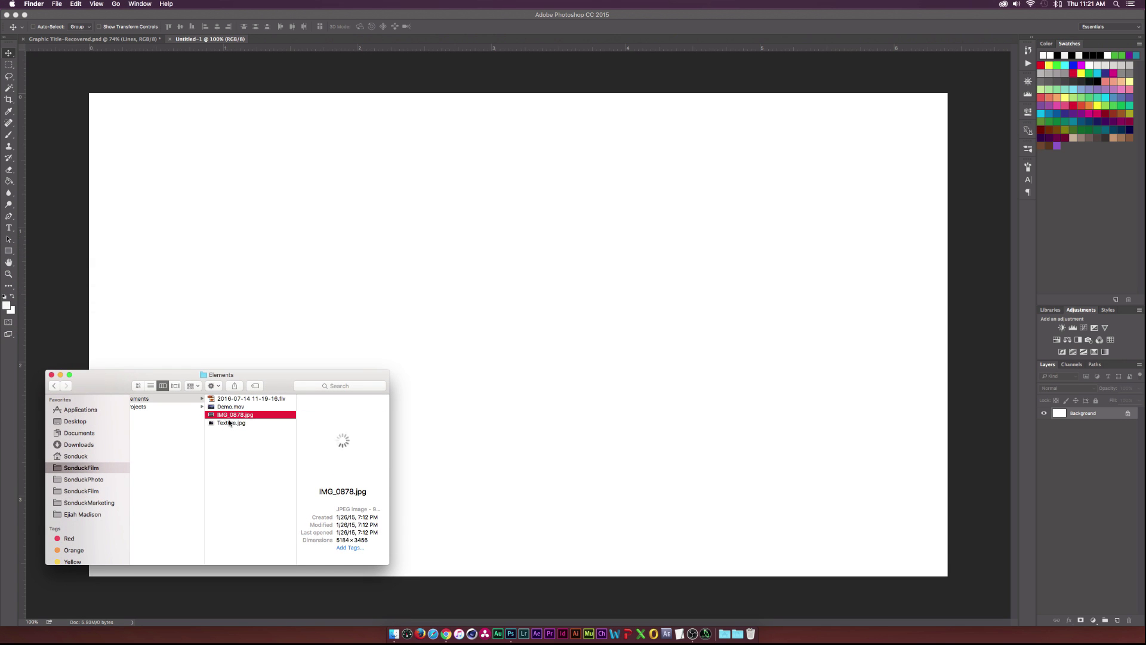
pyautogui.click(229, 422)
pyautogui.click(233, 415)
pyautogui.moveTo(242, 416); pyautogui.dragTo(485, 269)
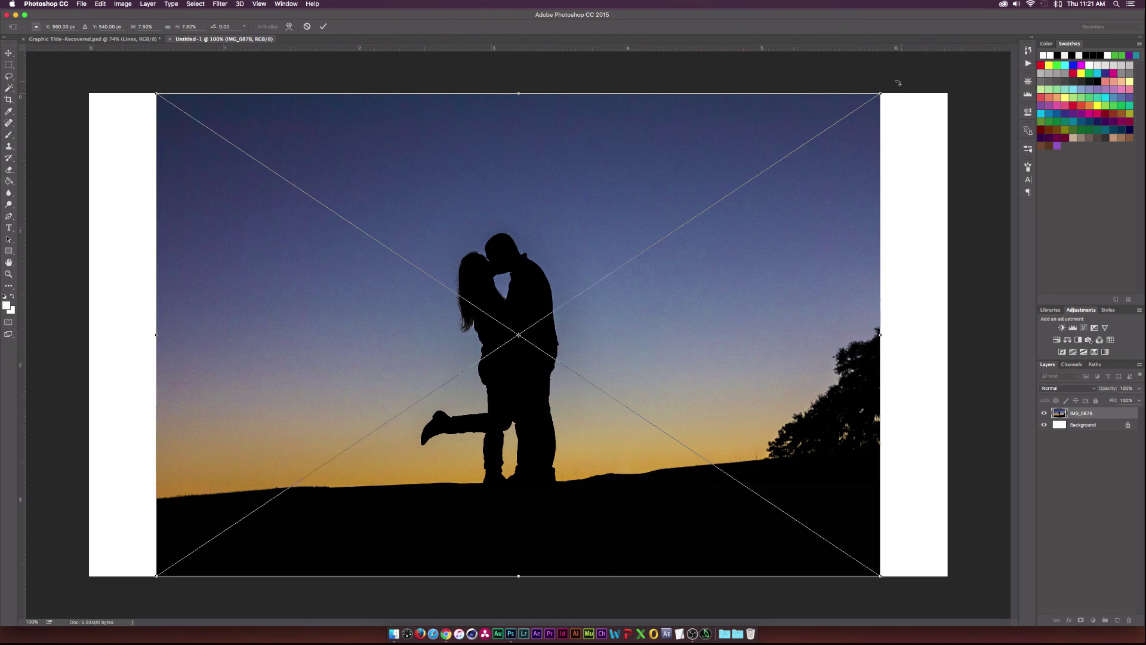
pyautogui.moveTo(883, 93); pyautogui.dragTo(980, 62)
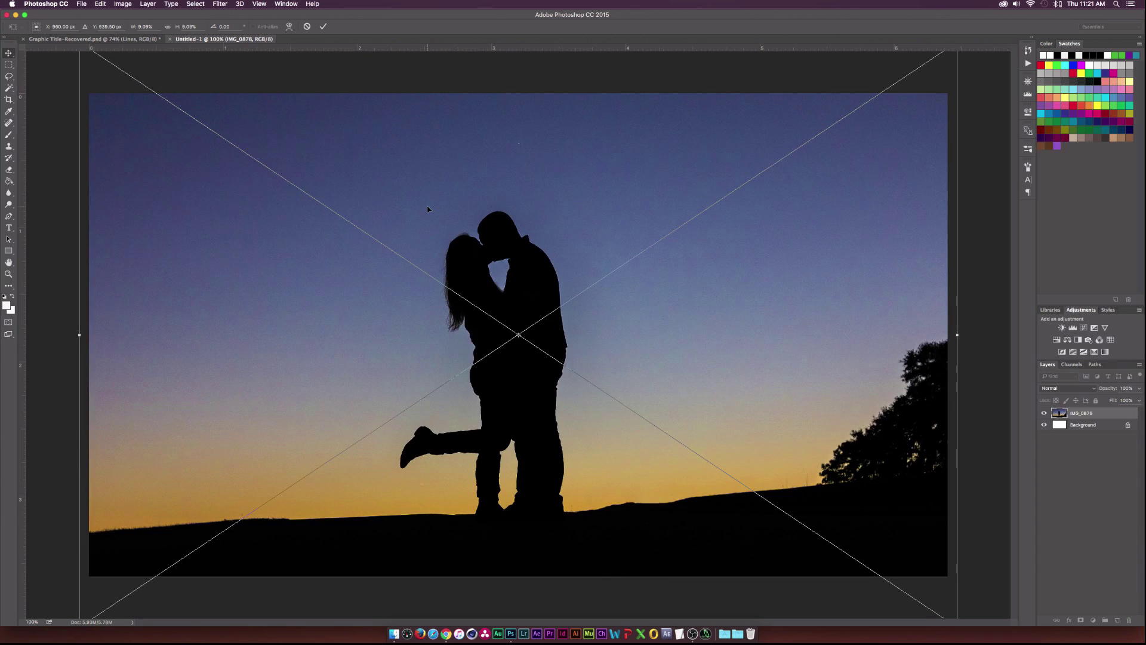
pyautogui.press('Return')
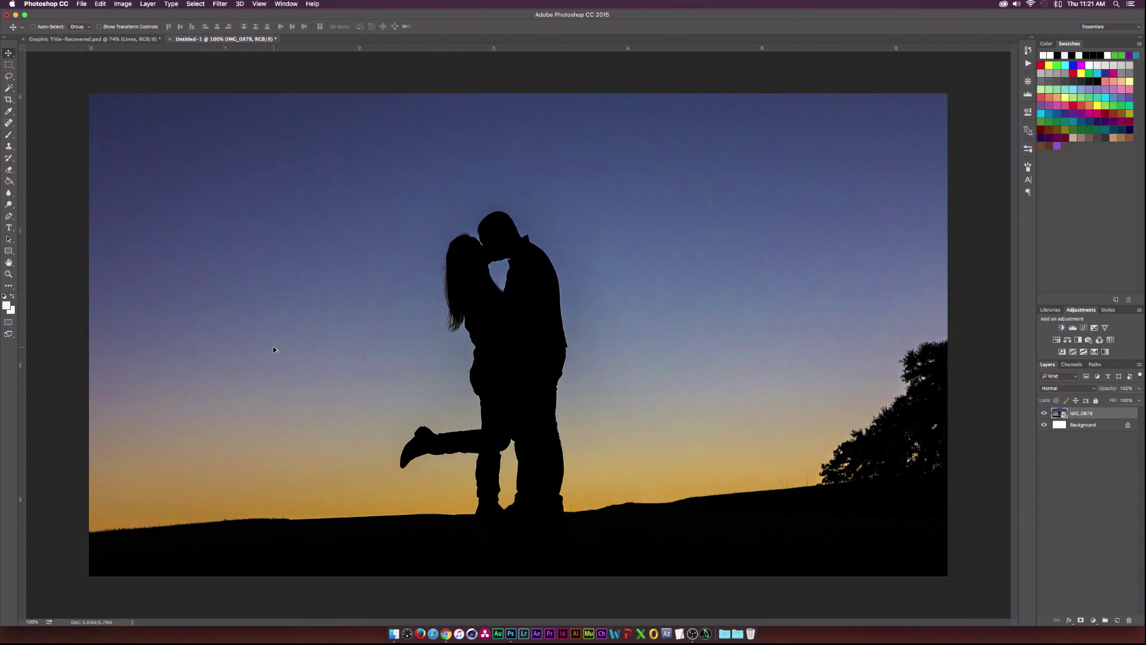
# Step: Apply a Gaussian Blur with a radius of about 188.3 pixels to the IMG_0878 layer
pyautogui.press('super+minus')
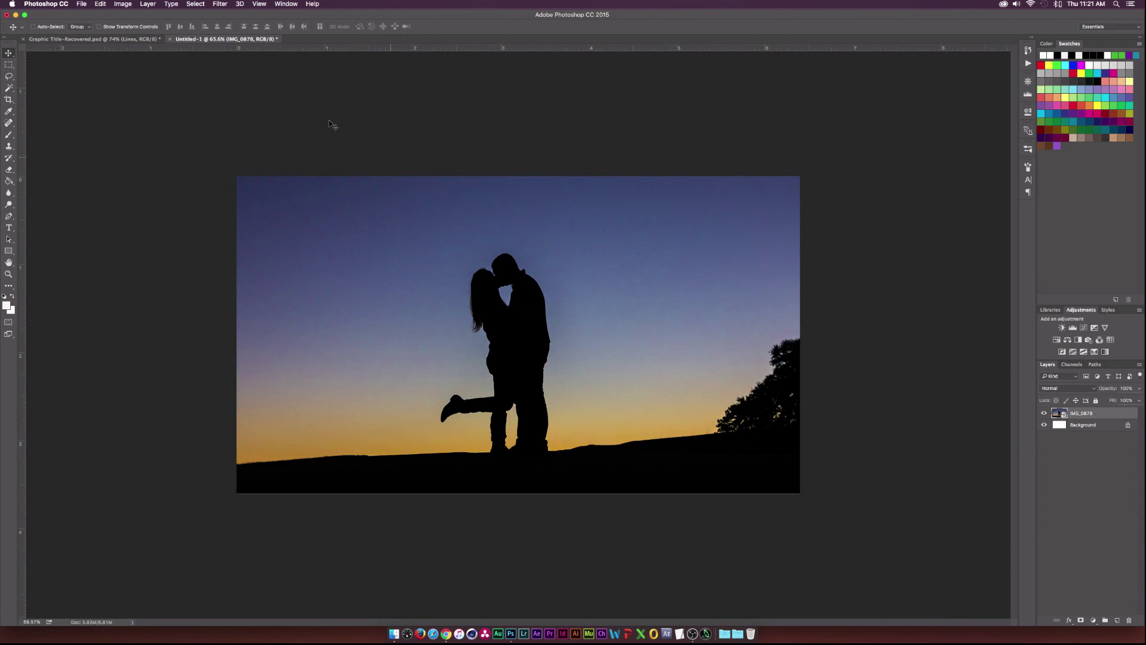
pyautogui.click(220, 4)
pyautogui.moveTo(253, 111)
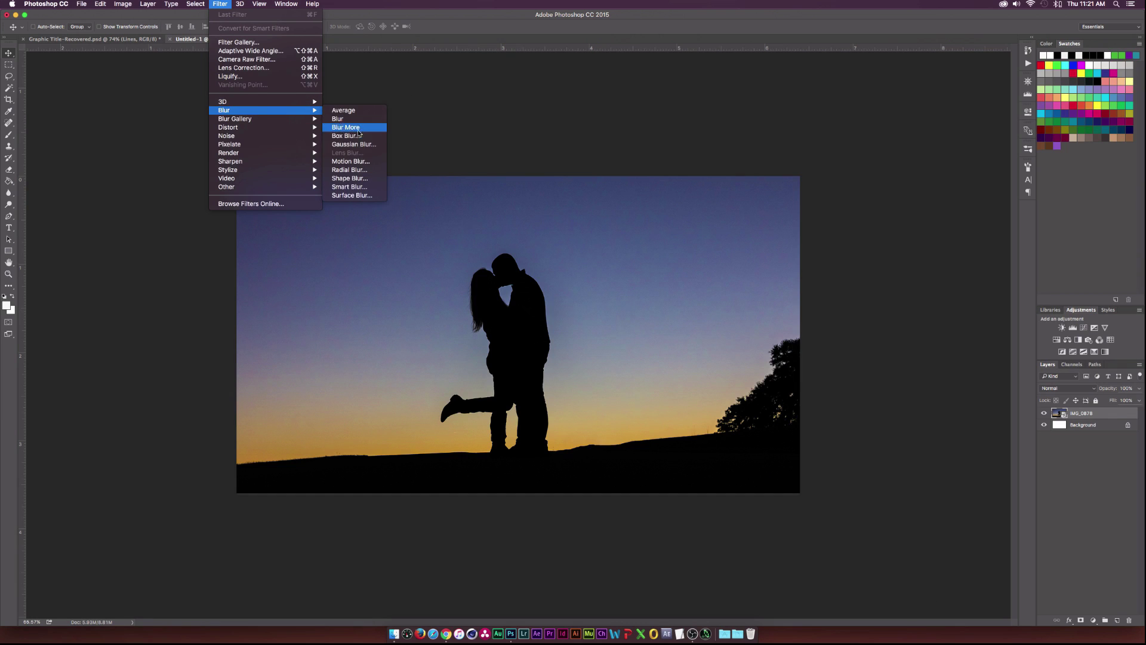
pyautogui.click(354, 144)
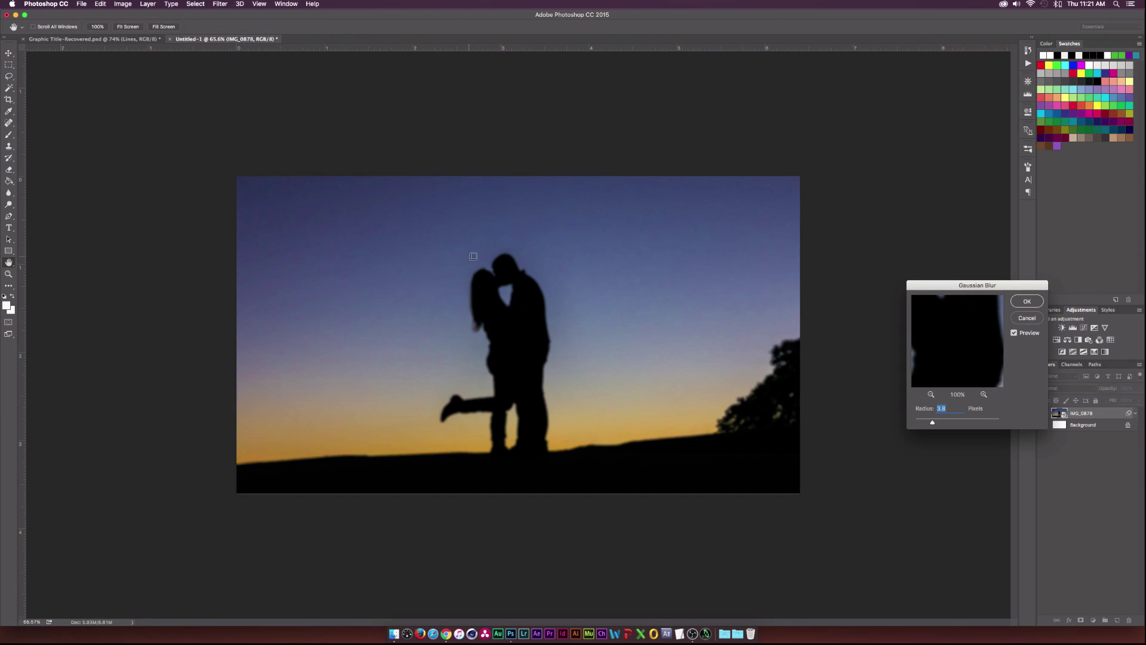
pyautogui.moveTo(951, 422); pyautogui.dragTo(984, 421)
pyautogui.moveTo(963, 289); pyautogui.dragTo(706, 104)
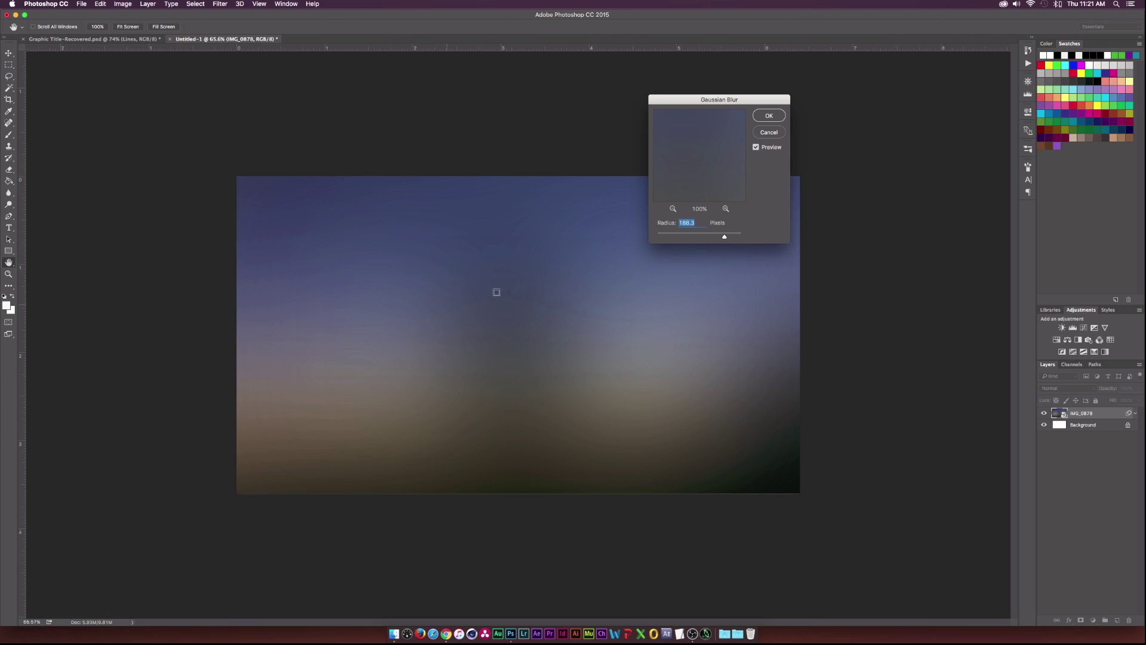
pyautogui.click(765, 116)
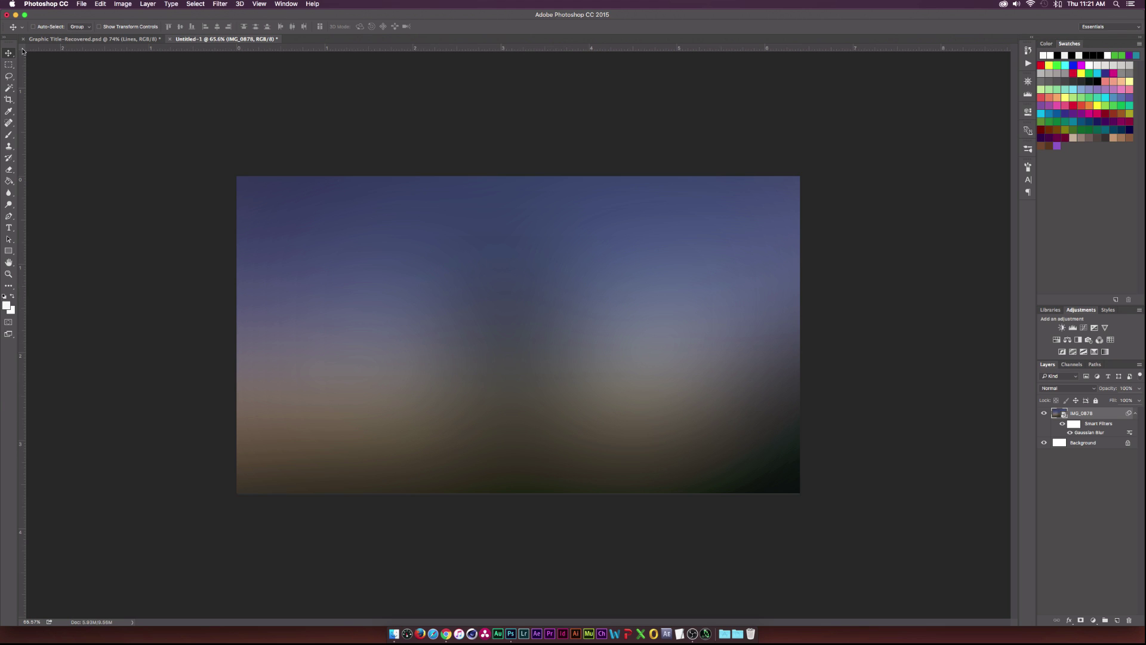
# Step: Add the text "SONDUCK" near the middle of the canvas and set its colour to white (ffffff)
pyautogui.click(9, 228)
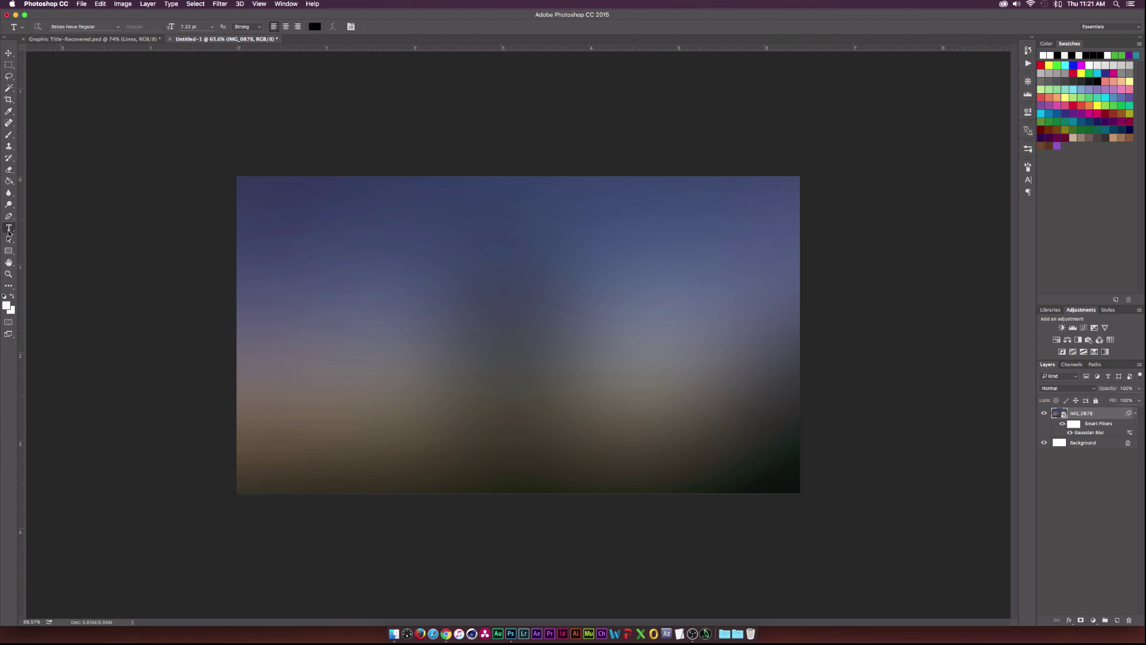
pyautogui.click(506, 329)
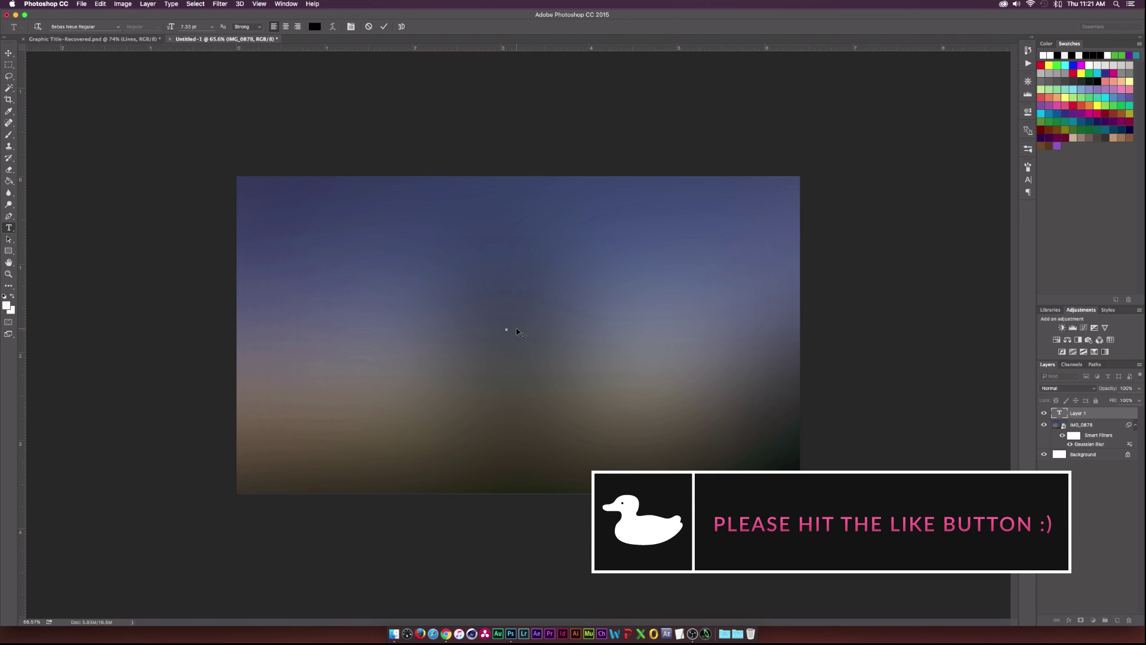
pyautogui.write('SONDUCK')
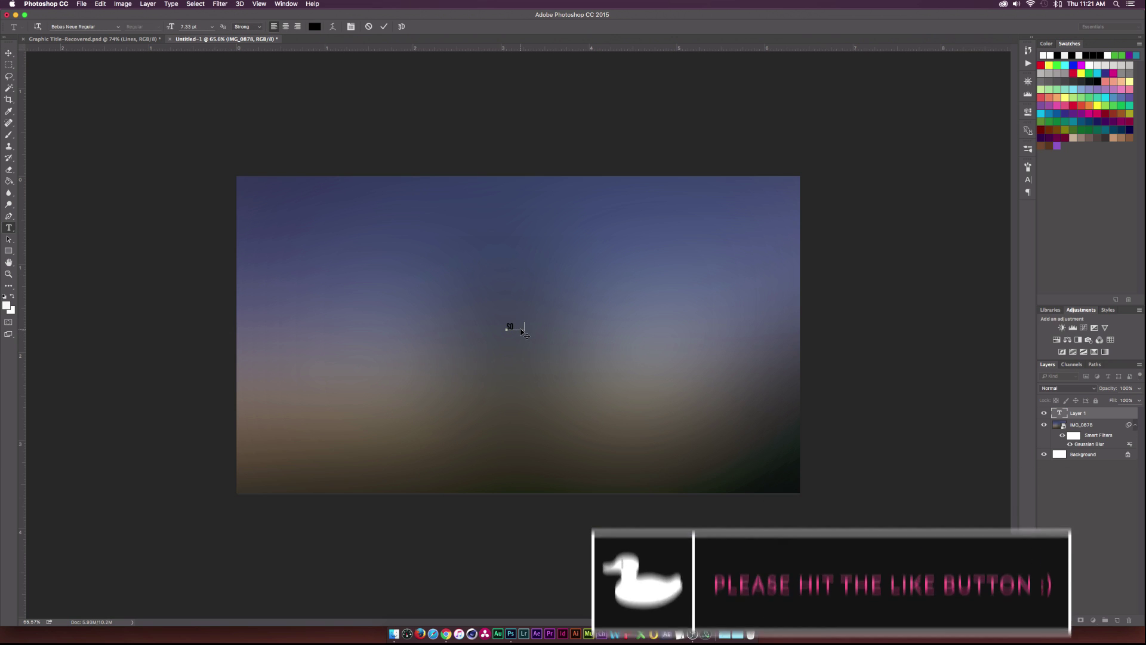
pyautogui.press('super+a')
pyautogui.click(313, 28)
pyautogui.write('ffffff')
pyautogui.press('Return')
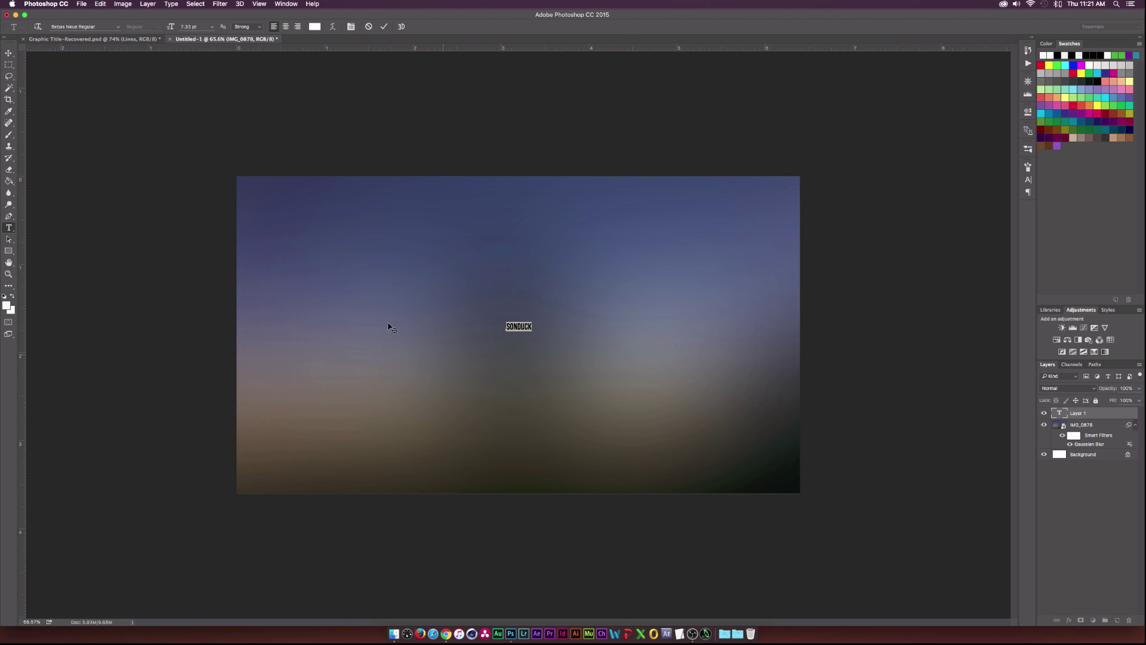
pyautogui.click(10, 61)
# Step: Scale the SONDUCK title up to about a third of the canvas width and nudge it slightly right
pyautogui.press('super+t')
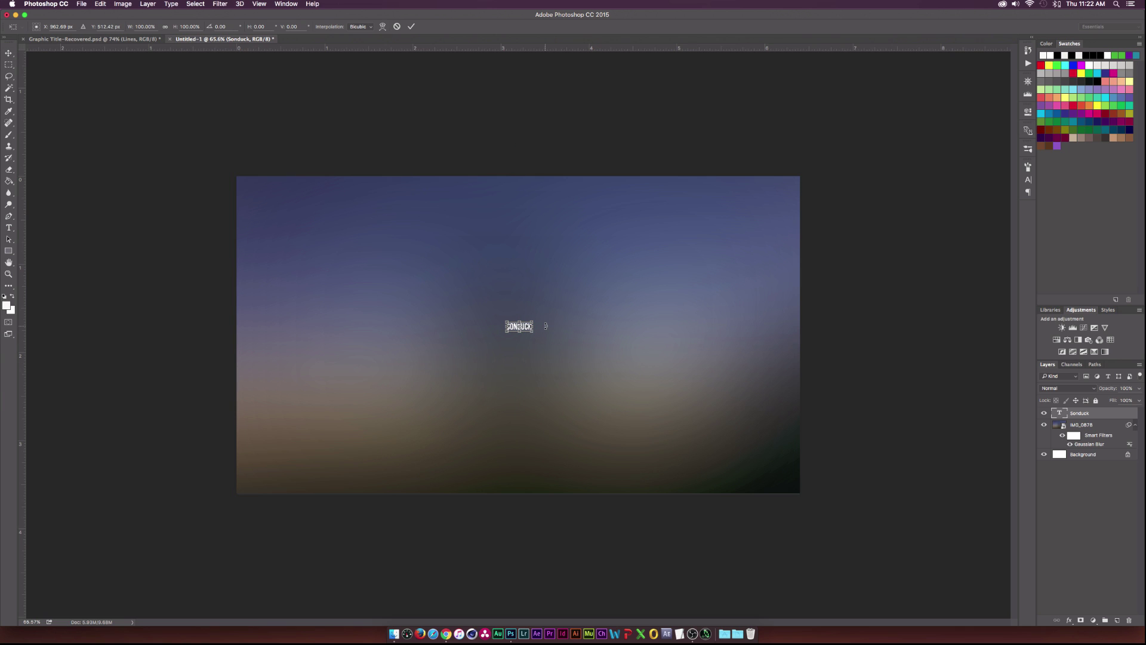
pyautogui.moveTo(536, 322); pyautogui.dragTo(607, 267)
pyautogui.press('Return')
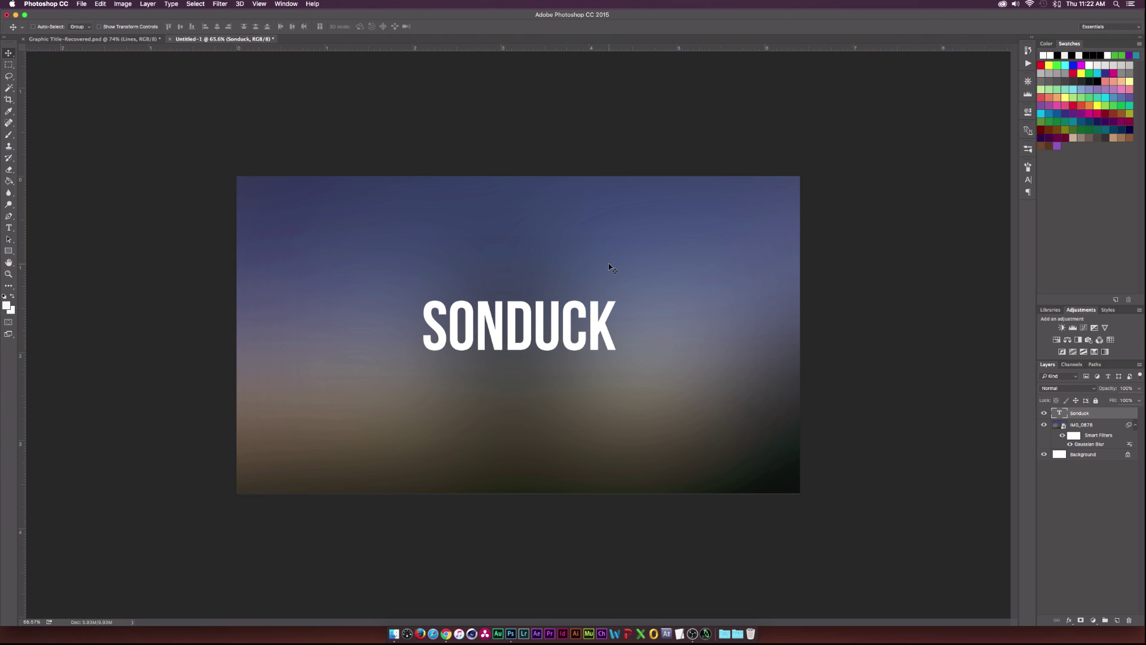
pyautogui.moveTo(536, 331); pyautogui.dragTo(542, 332)
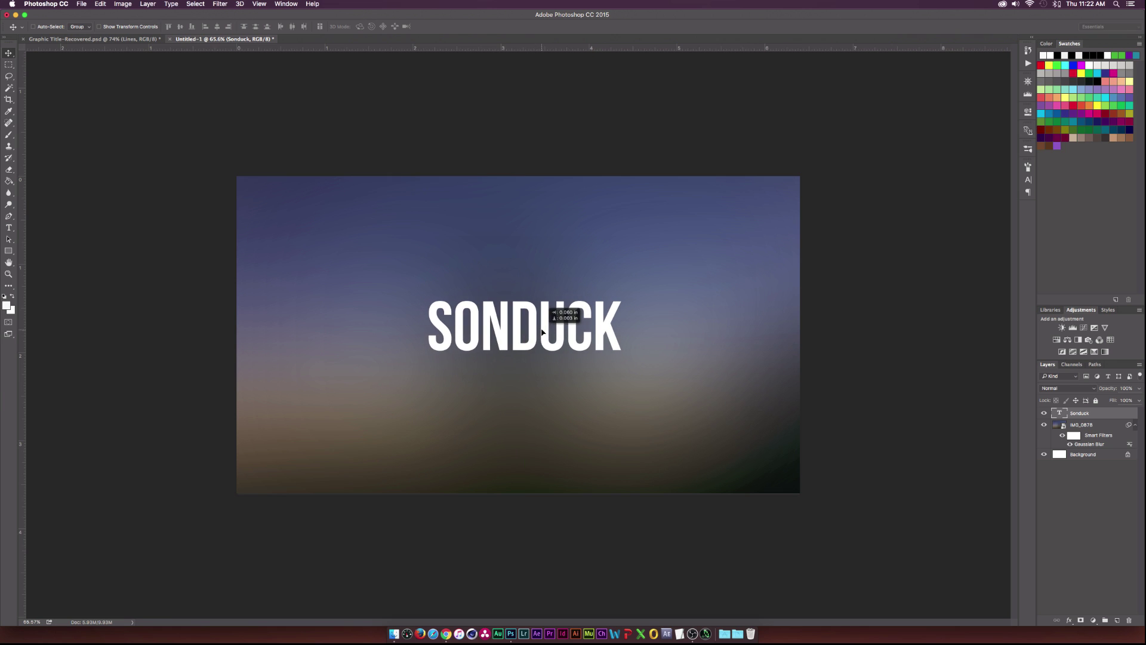
# Step: Check the font used for the SONDUCK title text
pyautogui.press('t')
pyautogui.click(511, 327)
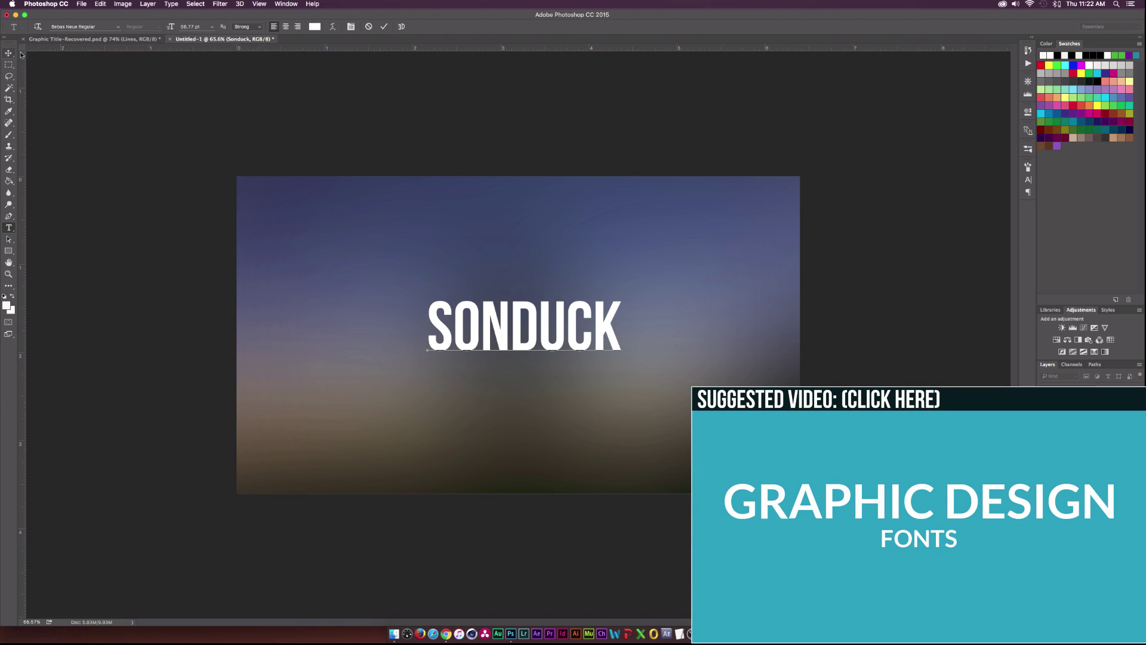
pyautogui.click(384, 26)
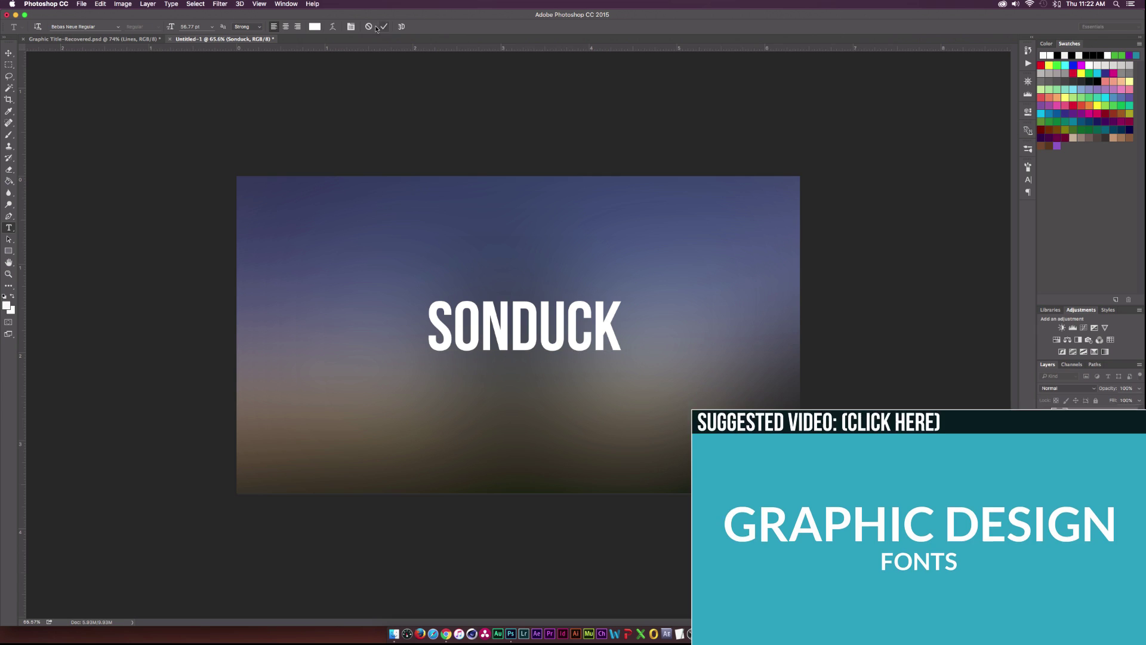
# Step: Align the SONDUCK title with the Background layer by vertical and horizontal centers
pyautogui.click(9, 53)
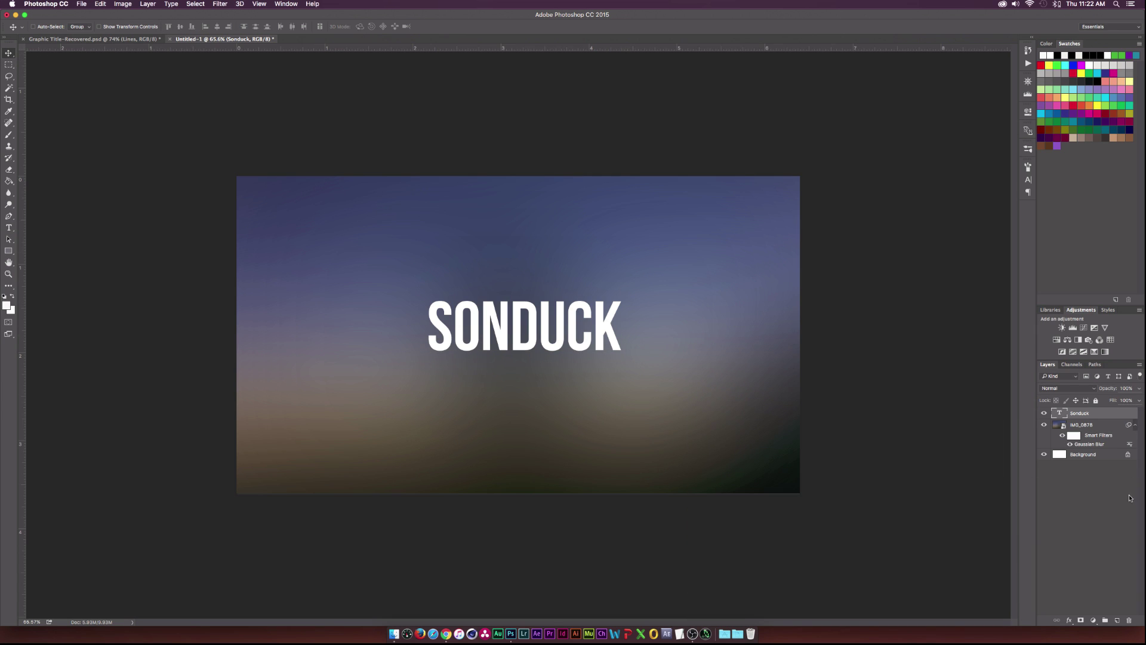
pyautogui.click(1098, 459)
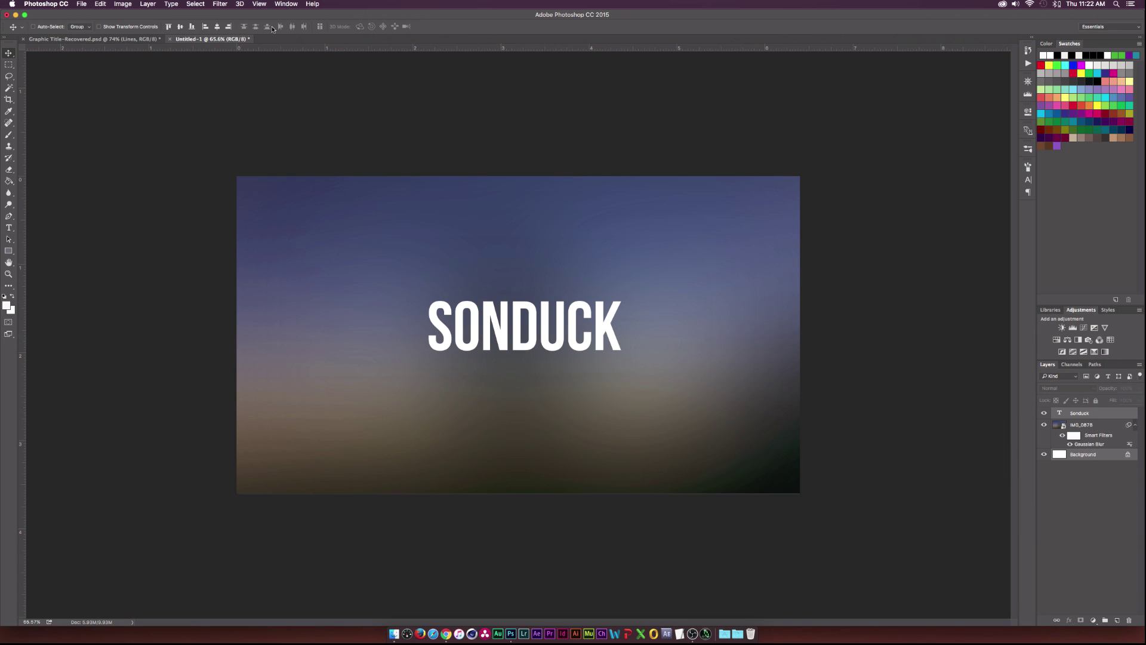
pyautogui.click(180, 27)
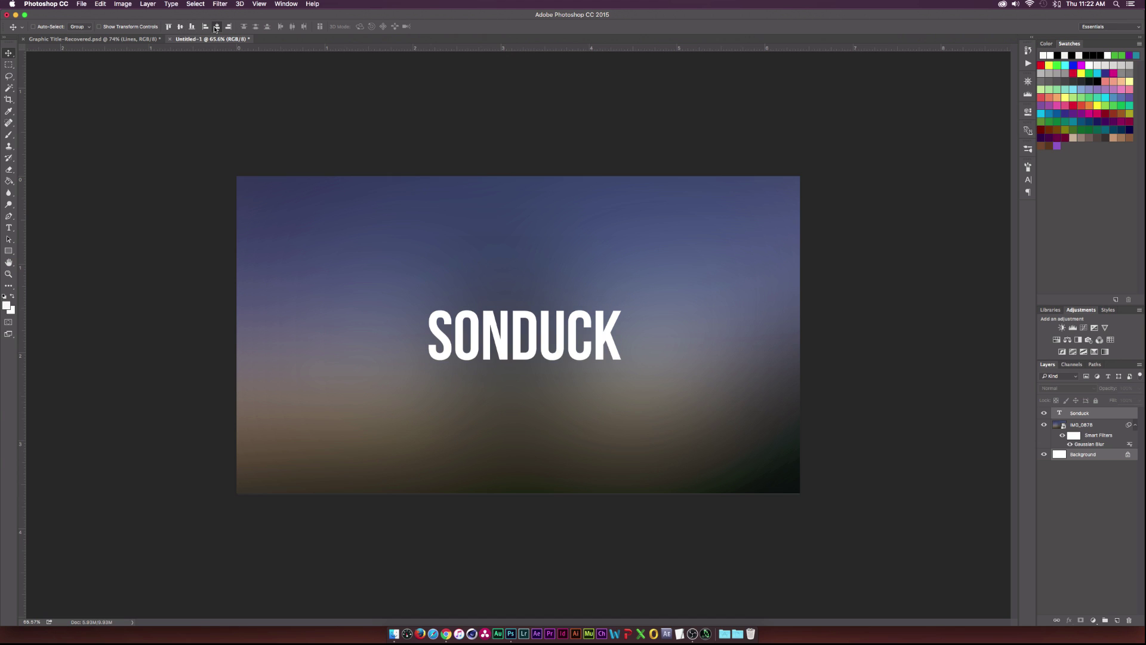
pyautogui.click(217, 27)
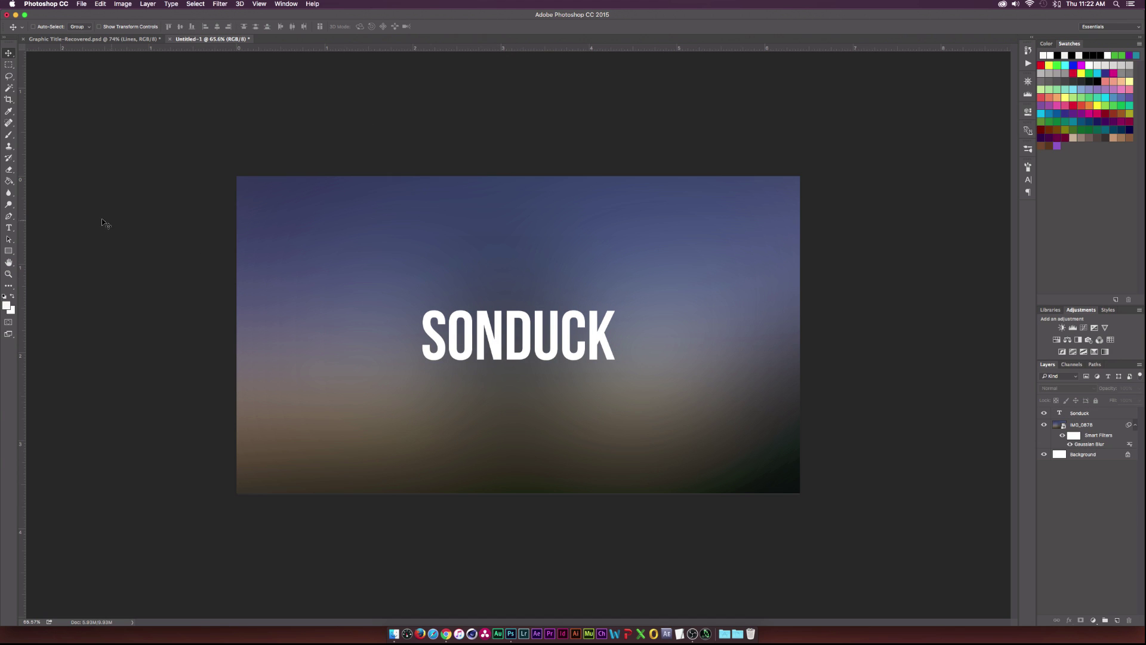
# Step: Add the subtitle text "TUTORIALS. FILMMAKING. MOTION GRAPHICS." just below the SONDUCK title
pyautogui.click(9, 227)
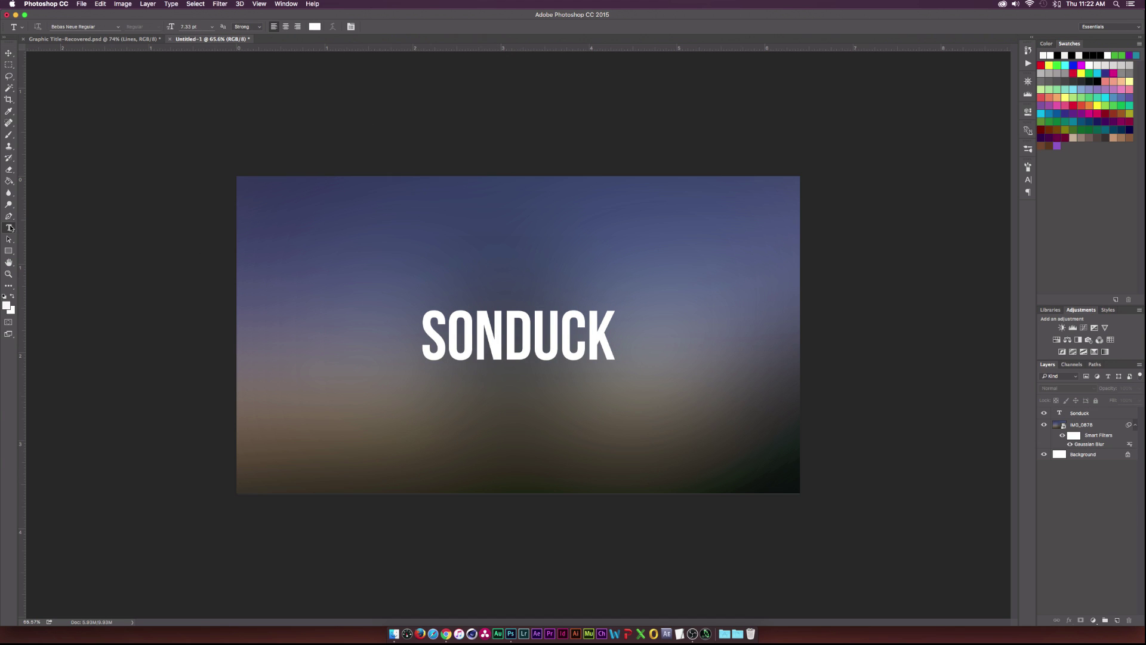
pyautogui.click(431, 375)
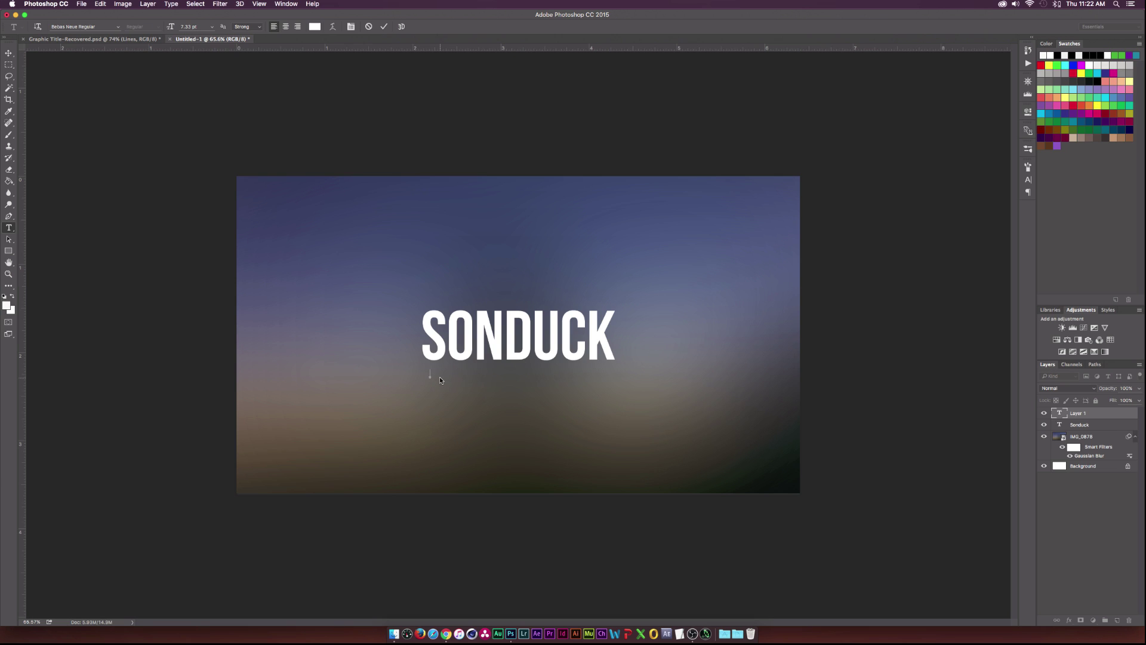
pyautogui.write('TUTORIALS. FILMMAKING. MOTION')
pyautogui.click(384, 27)
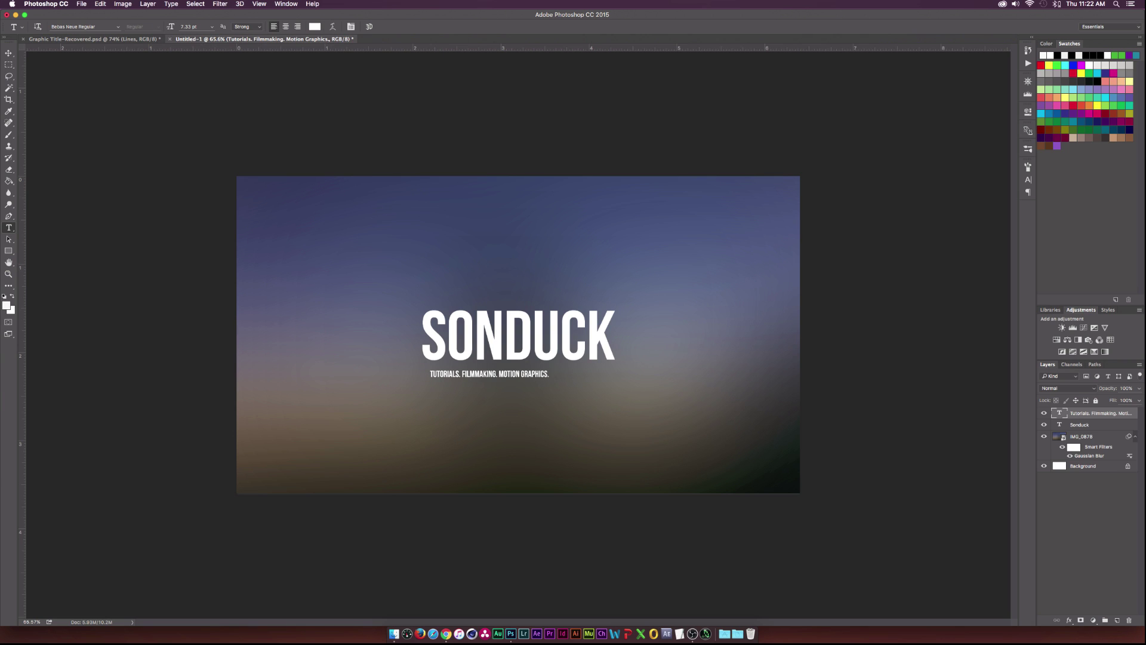
# Step: Scale the subtitle up to slightly wider than the SONDUCK title and place it centered directly beneath the title
pyautogui.click(13, 52)
pyautogui.press('super+t')
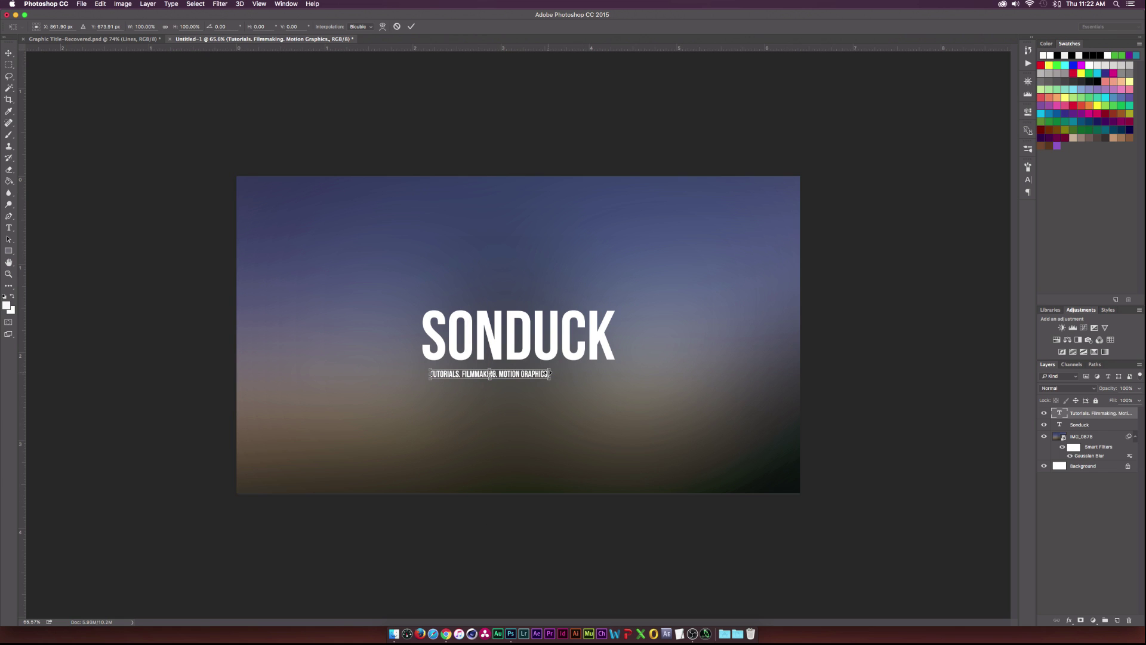
pyautogui.moveTo(549, 371)
pyautogui.mouseDown()
pyautogui.moveTo(599, 346)
pyautogui.moveTo(587, 378)
pyautogui.moveTo(617, 363)
pyautogui.moveTo(560, 368)
pyautogui.mouseUp()
pyautogui.scroll(5, 568, 373)
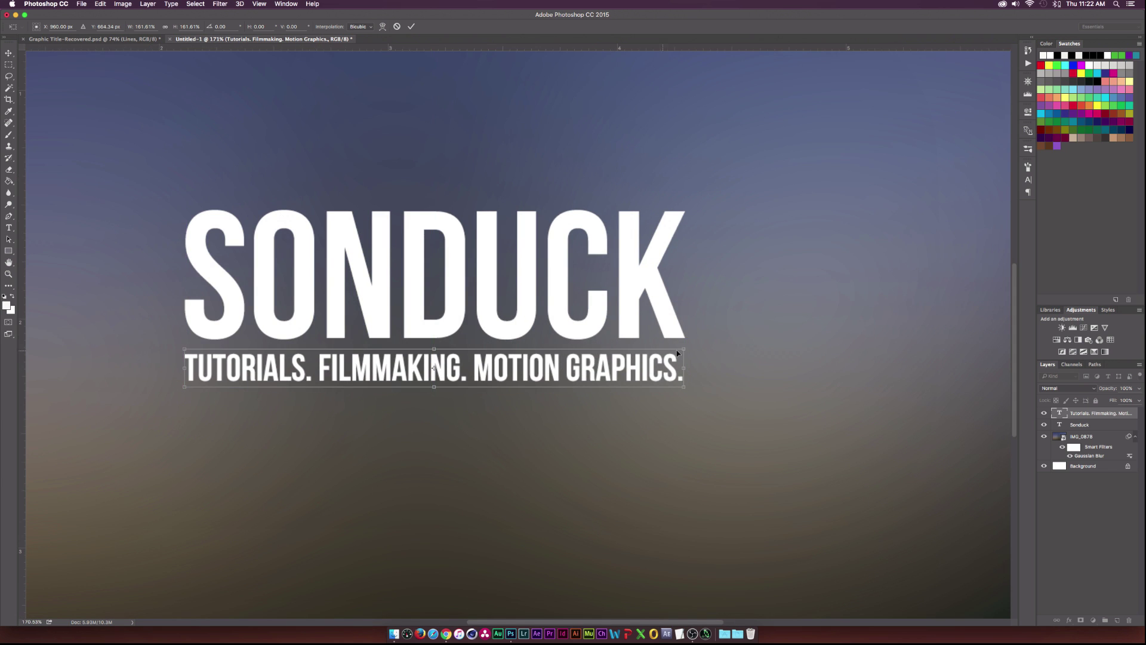
pyautogui.moveTo(687, 346); pyautogui.dragTo(643, 376)
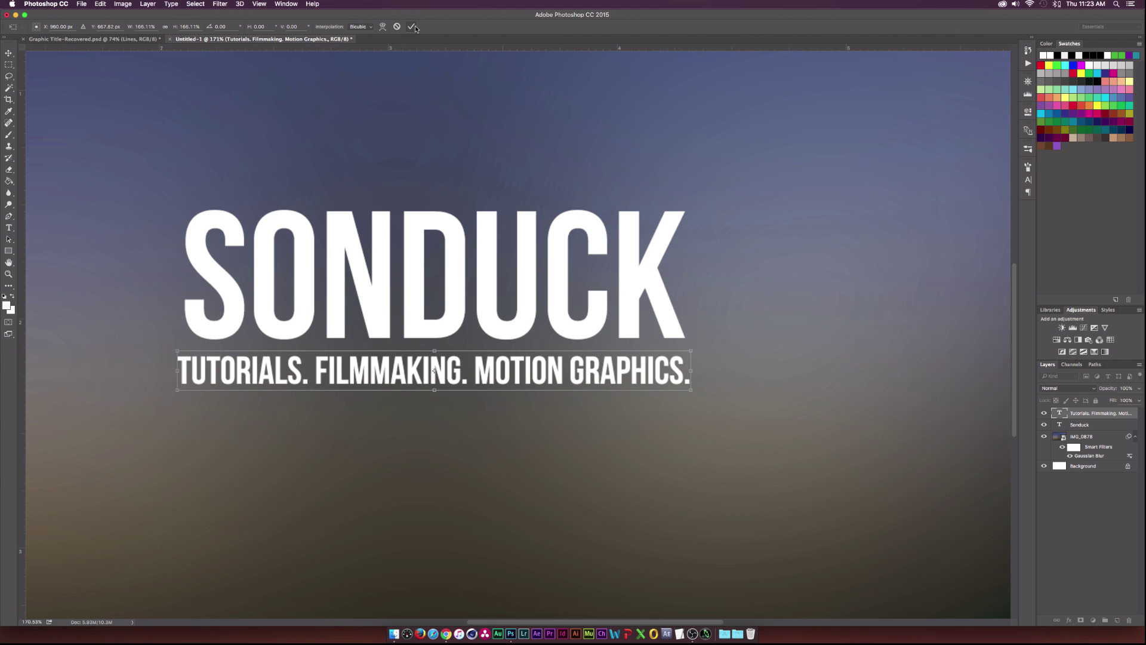
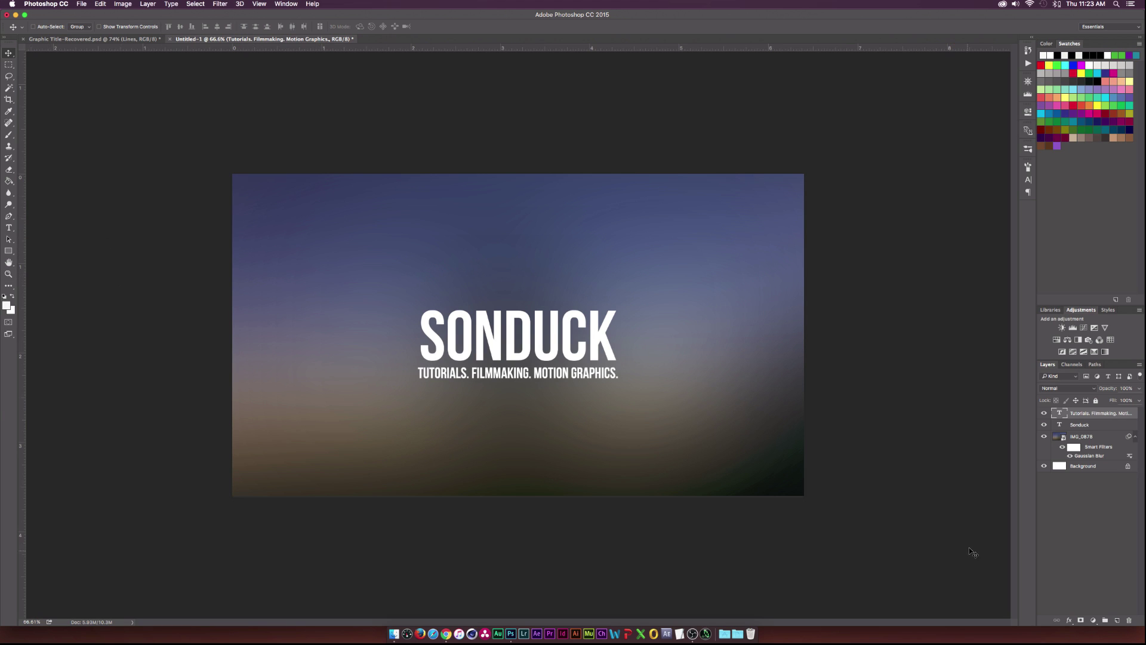
# Step: Draw a white vertical line with the Line tool, 3 px in weight, extending past the canvas's upper and lower edges on its left side
pyautogui.click(9, 251)
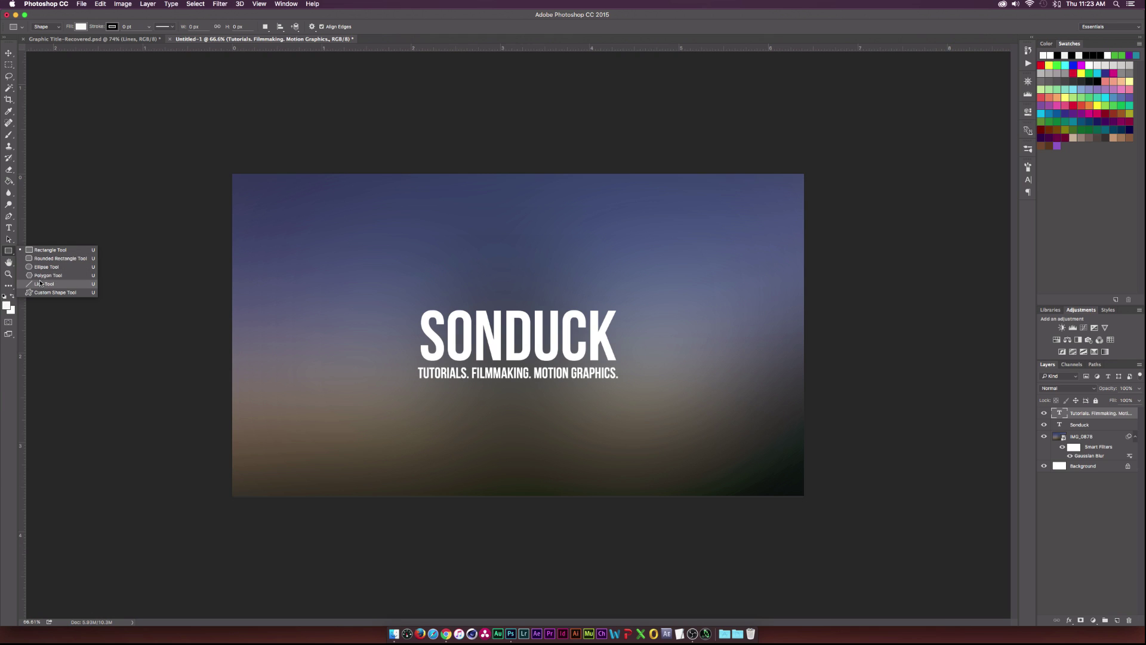
pyautogui.click(12, 256)
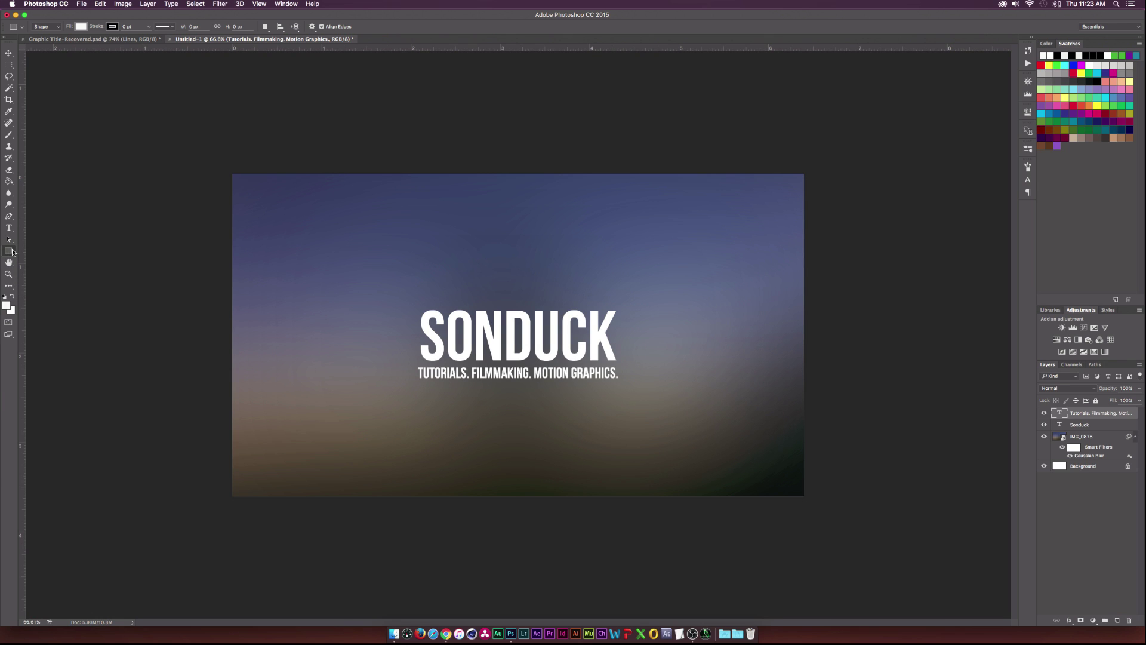
pyautogui.click(12, 254)
pyautogui.click(48, 286)
pyautogui.scroll(-3, 317, 543)
pyautogui.moveTo(410, 541); pyautogui.dragTo(425, 124)
pyautogui.scroll(5, 203, 285)
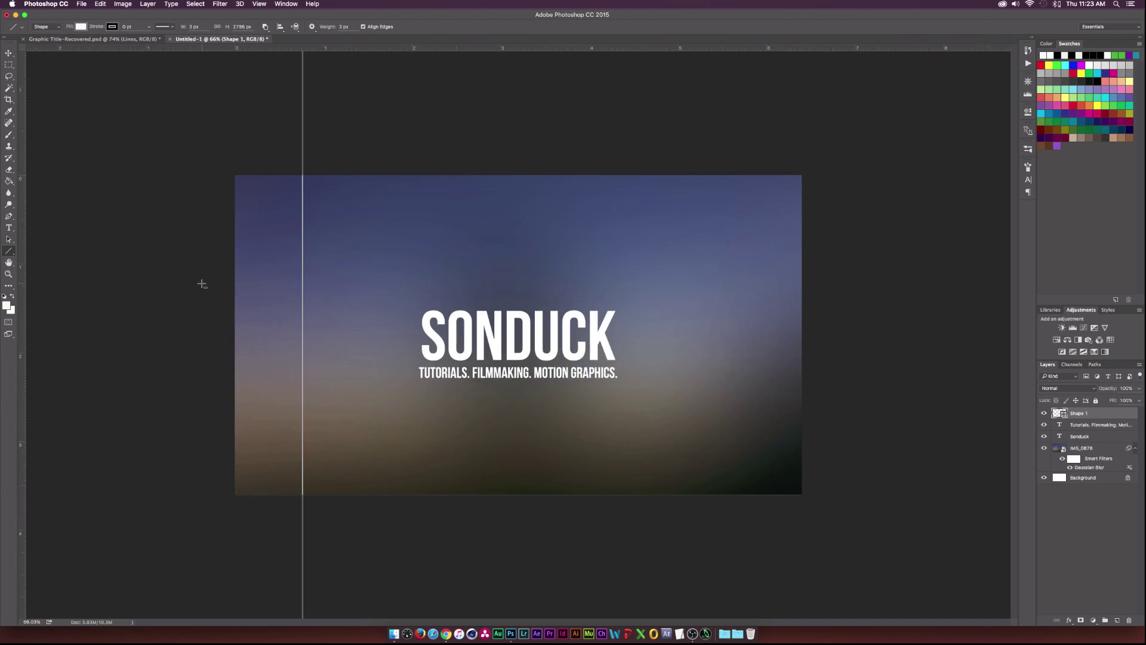
pyautogui.scroll(-2, 213, 312)
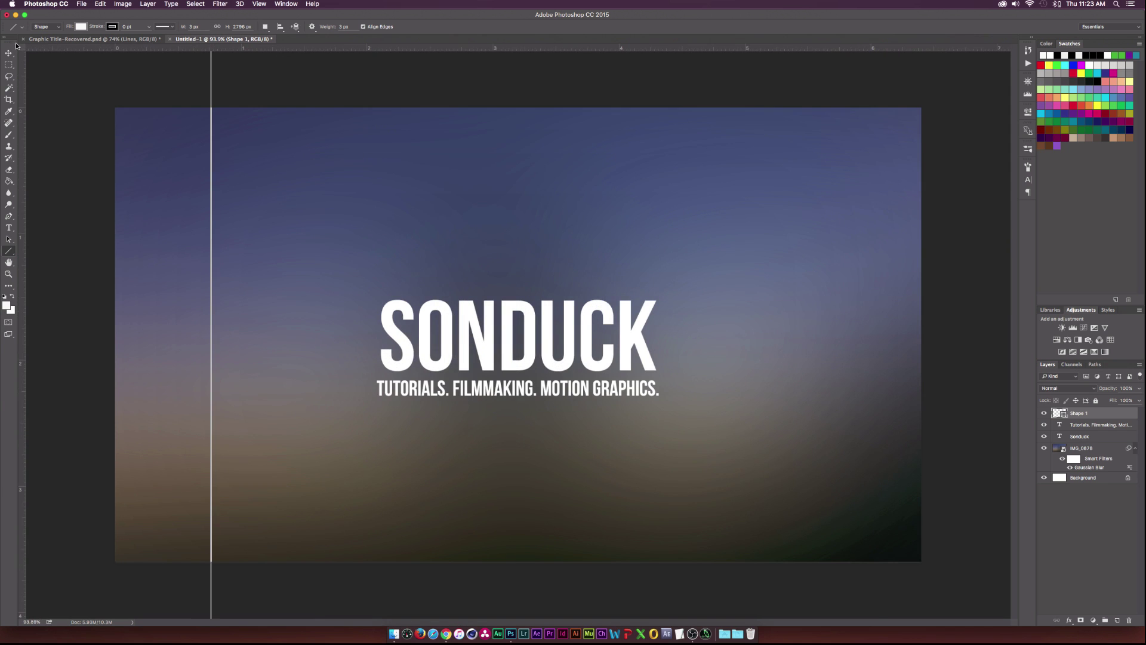
# Step: Rotate the line by 45 degrees and move it so it crosses the canvas's upper-left corner
pyautogui.press('v')
pyautogui.scroll(-3, 317, 291)
pyautogui.hotkey('ctrl', 't')
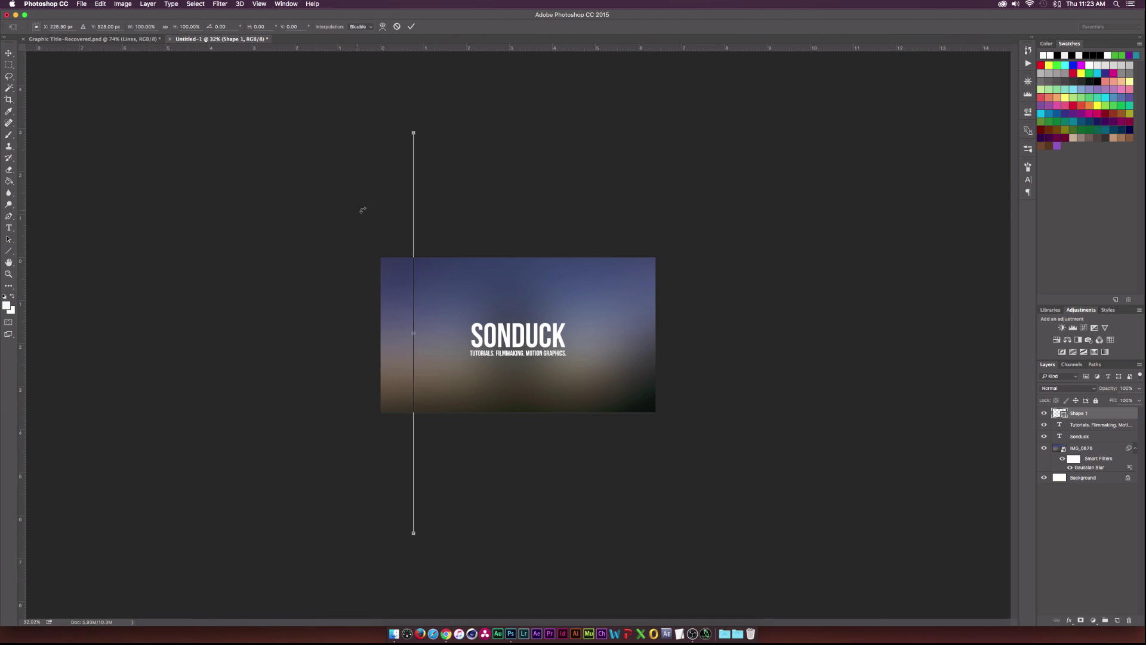
pyautogui.moveTo(425, 120); pyautogui.dragTo(541, 219)
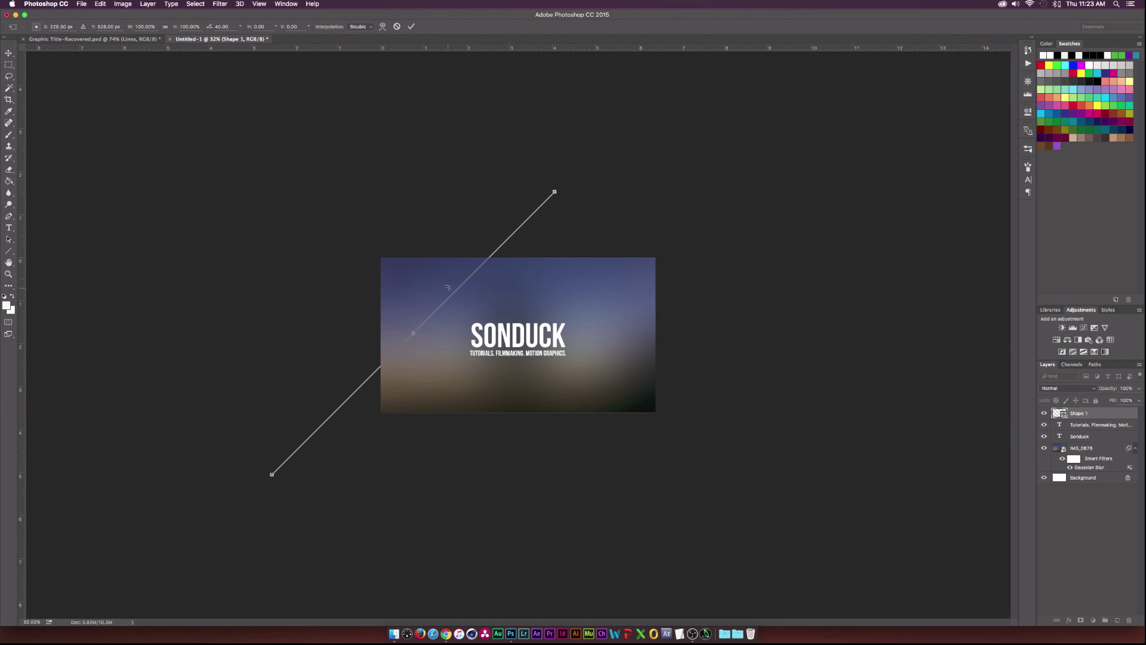
pyautogui.scroll(5, 419, 283)
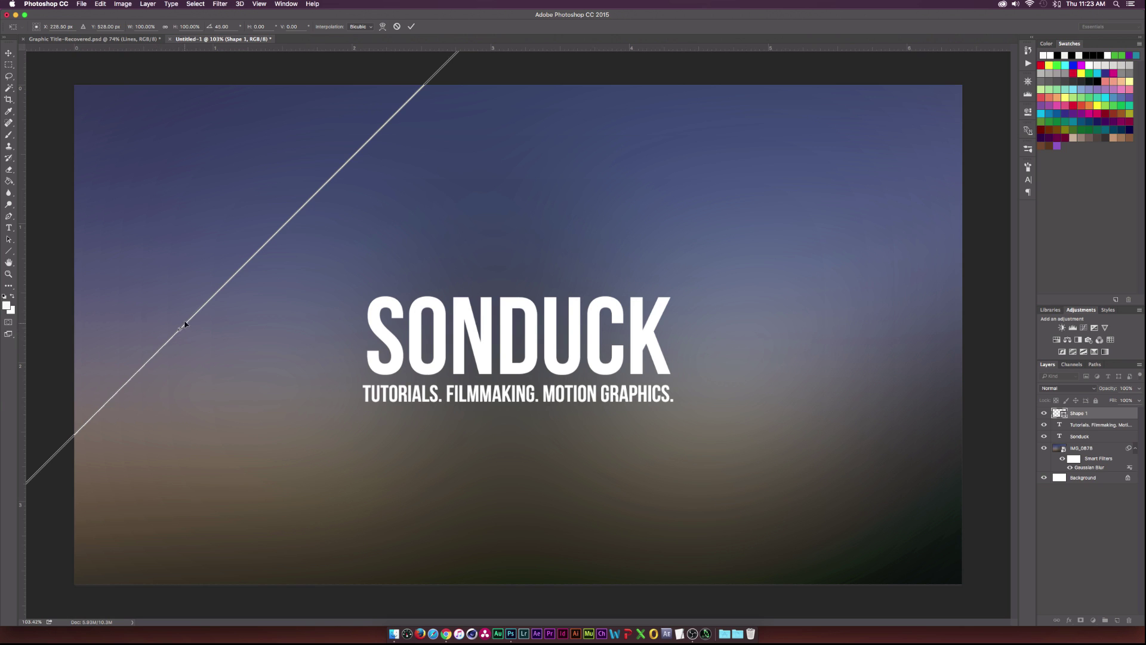
pyautogui.moveTo(185, 324); pyautogui.dragTo(77, 88)
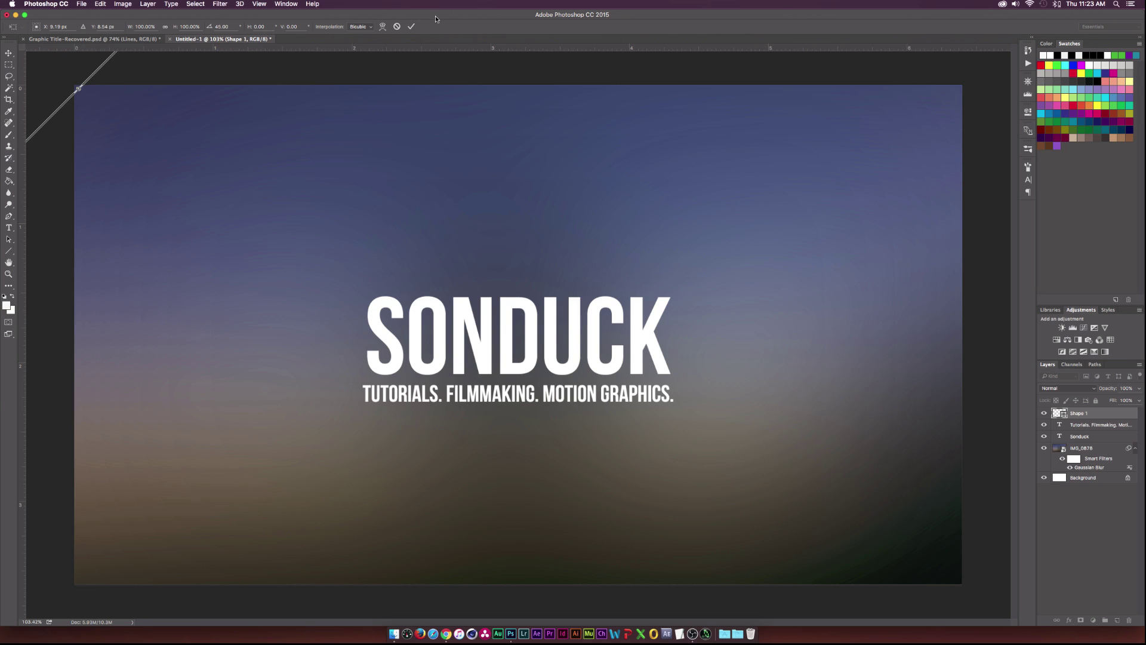
pyautogui.click(411, 27)
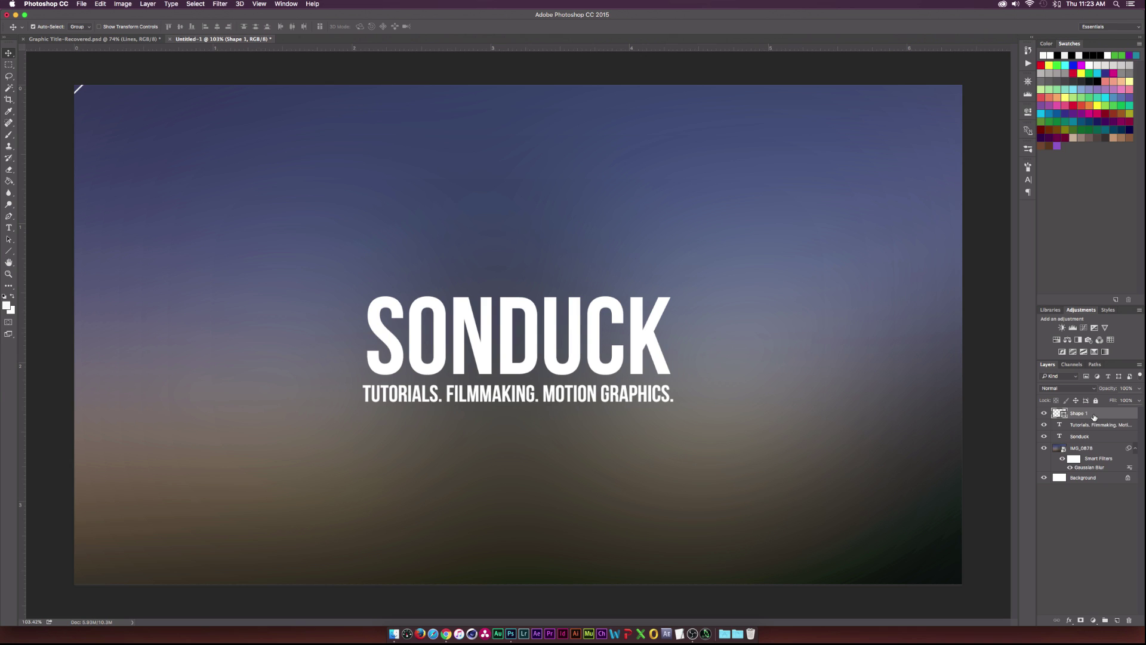
# Step: Duplicate the diagonal line and offset the copy slightly inward from the canvas corner to form a parallel pair
pyautogui.press('super+j')
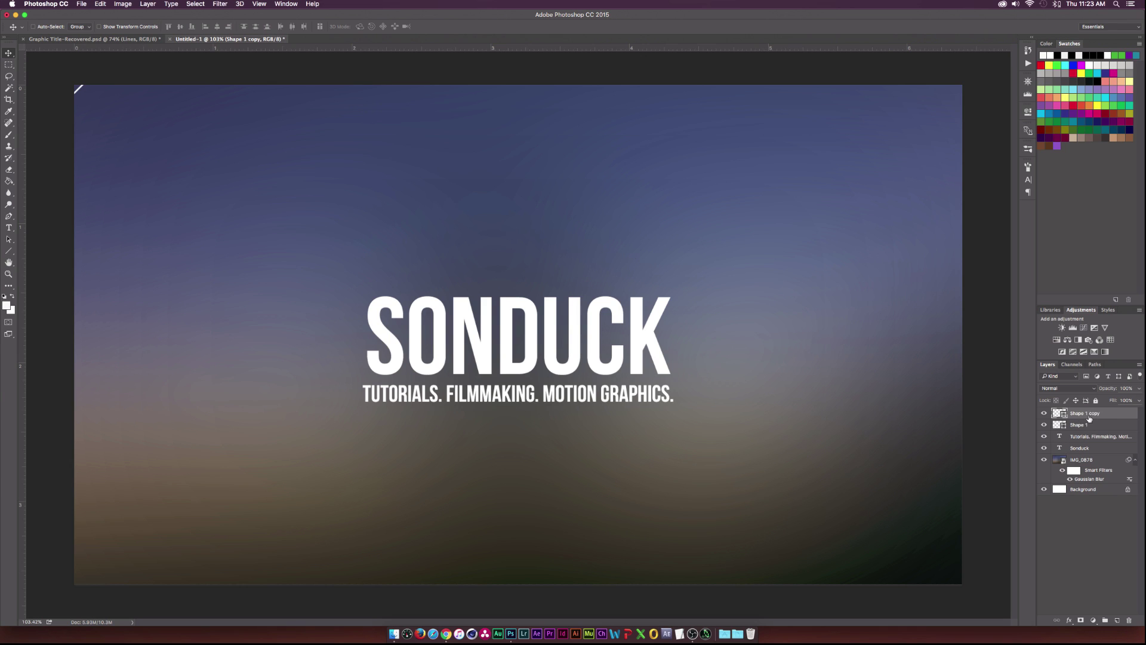
pyautogui.moveTo(74, 91); pyautogui.dragTo(87, 96)
pyautogui.scroll(5, 62, 141)
pyautogui.scroll(2, 63, 144)
pyautogui.scroll(-6, 64, 144)
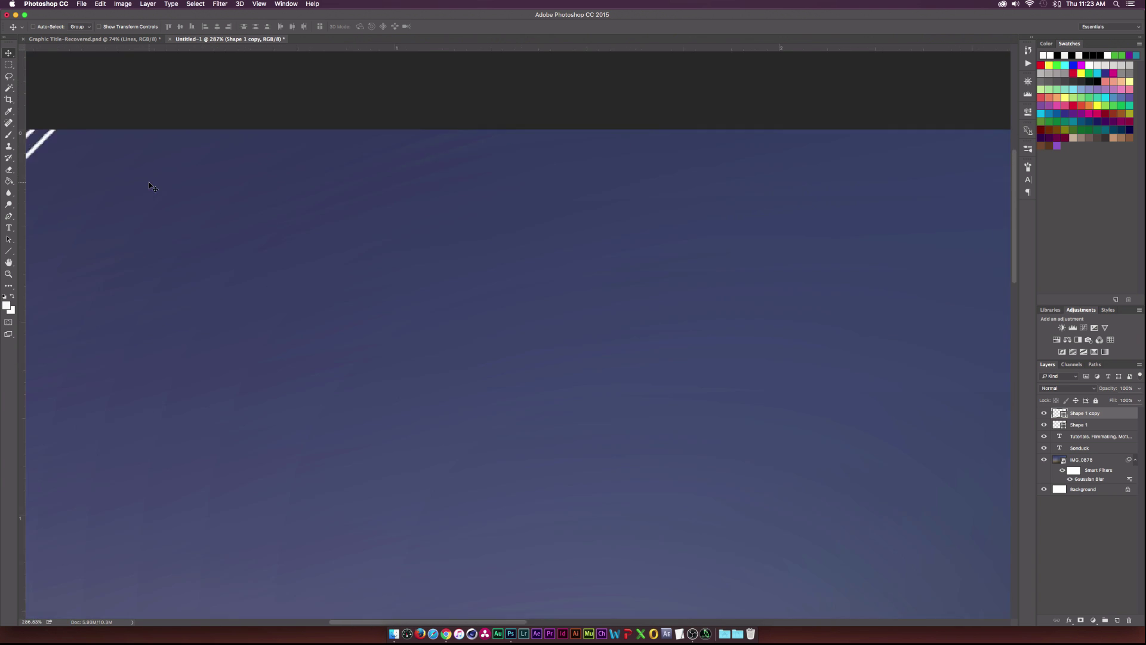
# Step: Duplicate both diagonal lines together and offset the copies about 0.057 in right and down, giving four evenly spaced lines
pyautogui.scroll(3, 267, 216)
pyautogui.scroll(3, 145, 166)
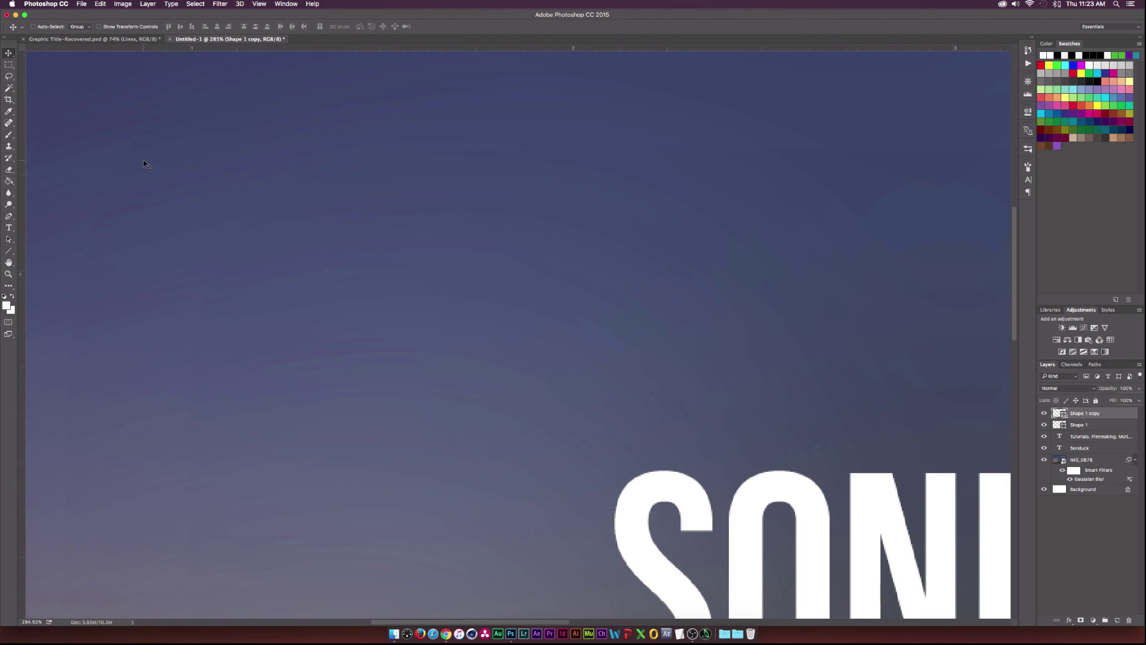
pyautogui.scroll(10, 146, 165)
pyautogui.hscroll(-2, 146, 165)
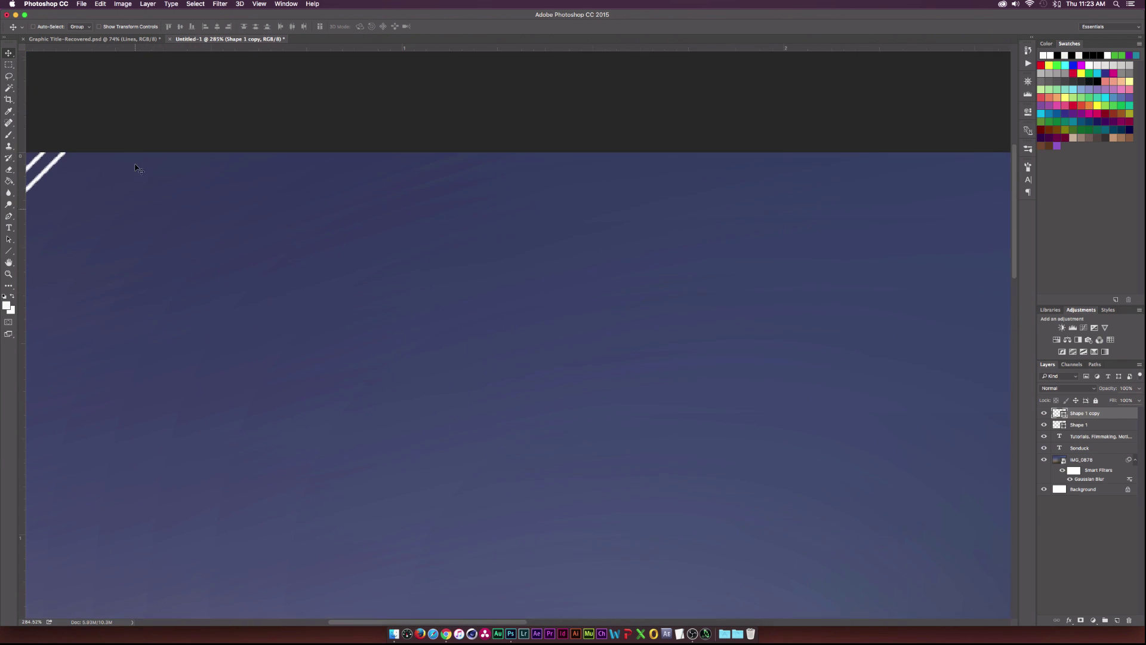
pyautogui.hscroll(-4, 217, 567)
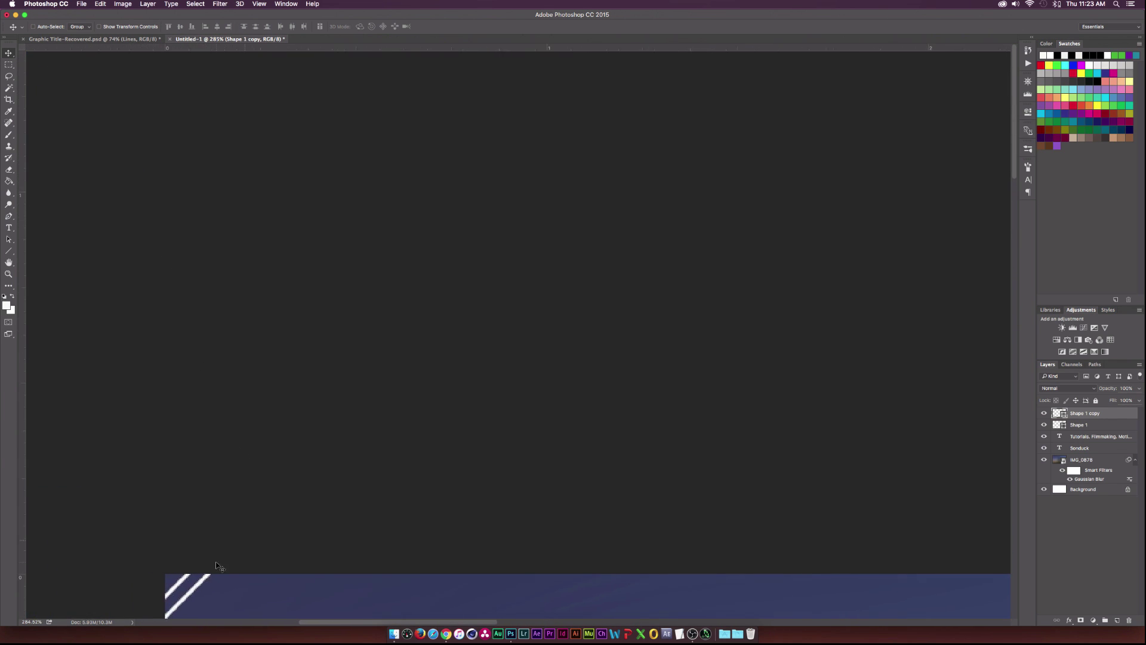
pyautogui.hscroll(-5, 250, 563)
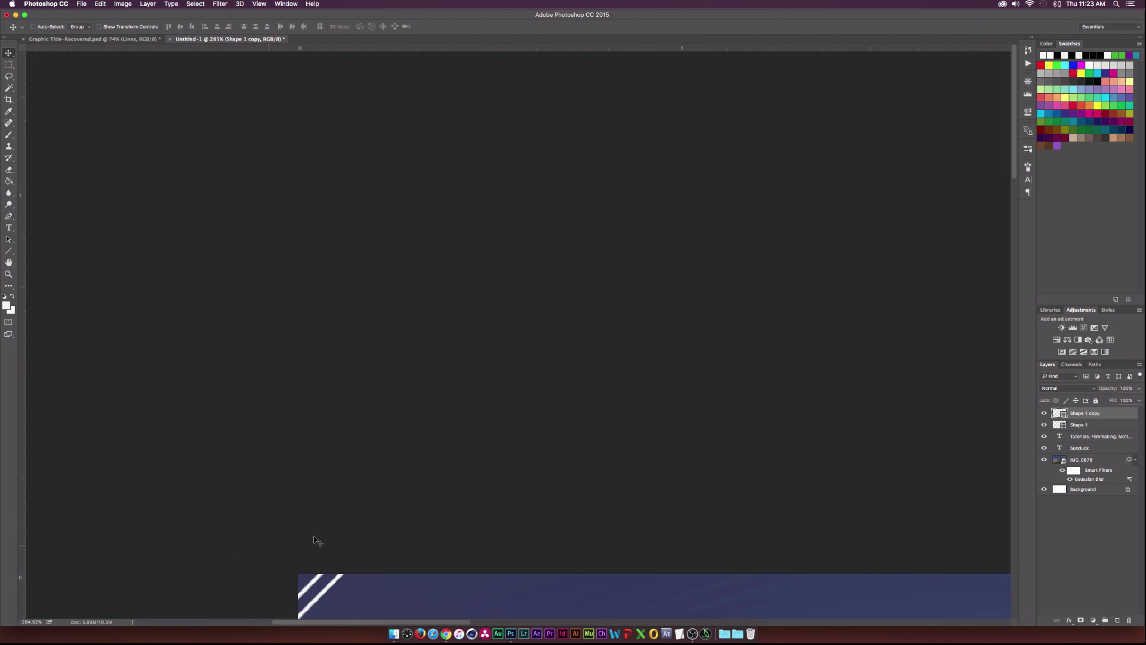
pyautogui.scroll(-1, 442, 531)
pyautogui.scroll(-8, 453, 533)
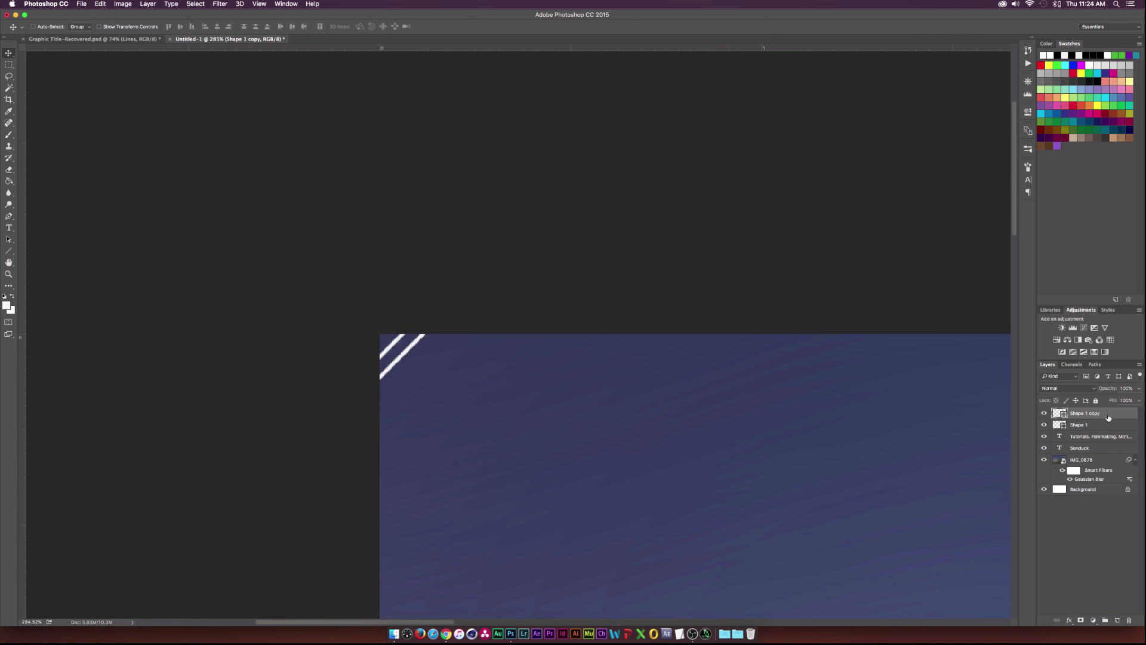
pyautogui.keyDown('shift'); pyautogui.click(1093, 426); pyautogui.keyUp('shift')
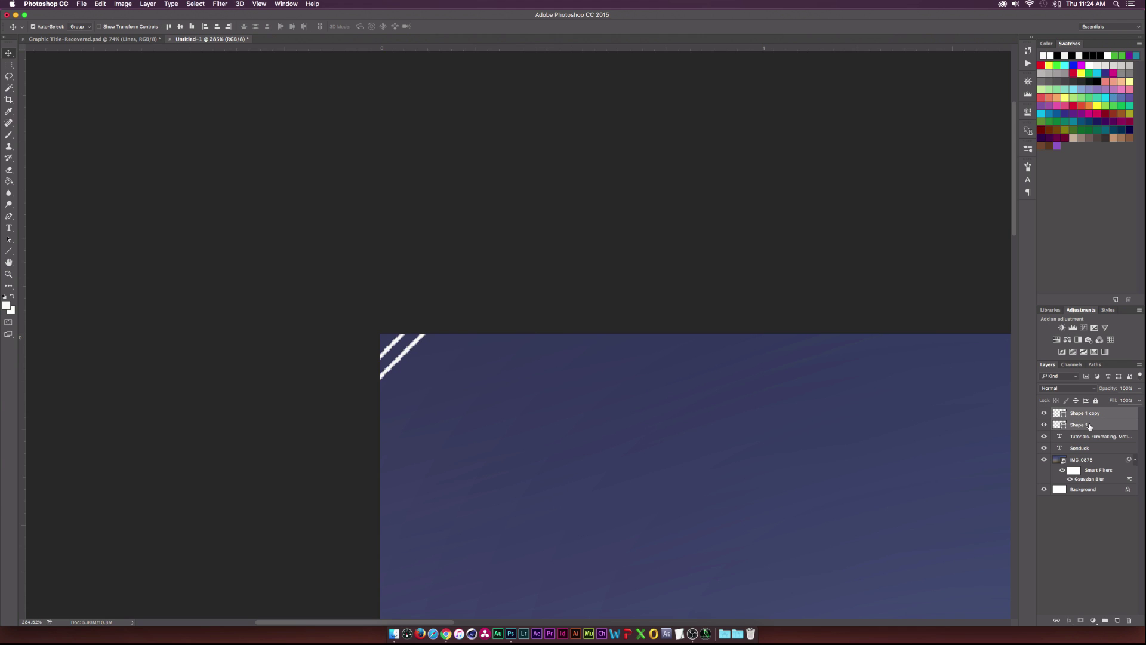
pyautogui.press('super+j')
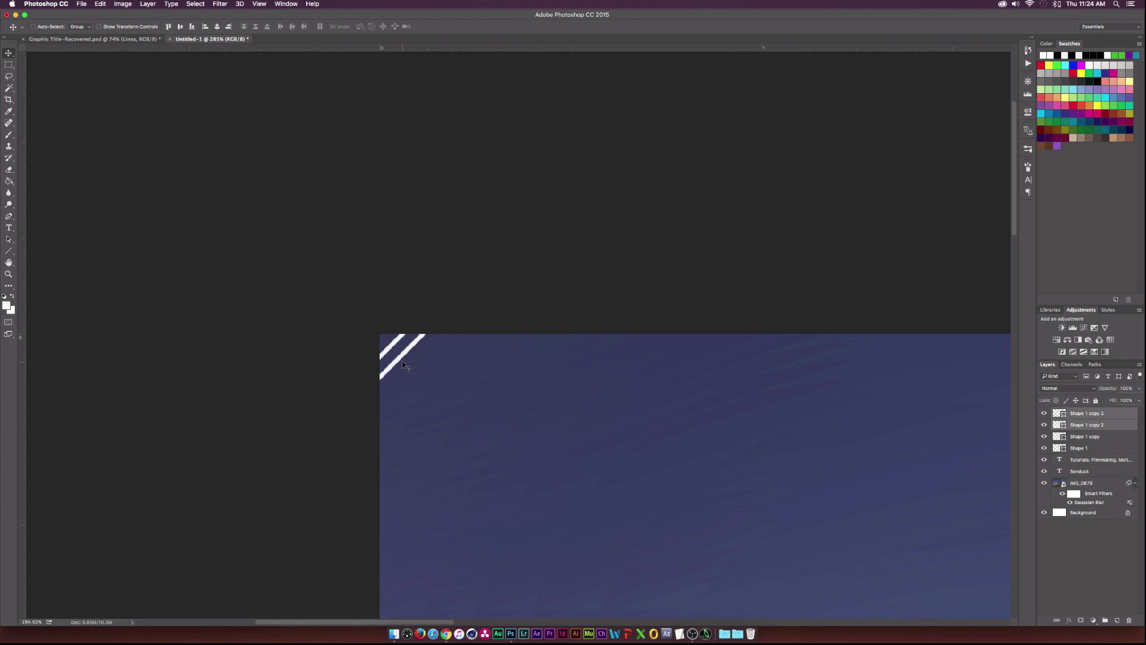
pyautogui.moveTo(437, 391); pyautogui.dragTo(427, 383)
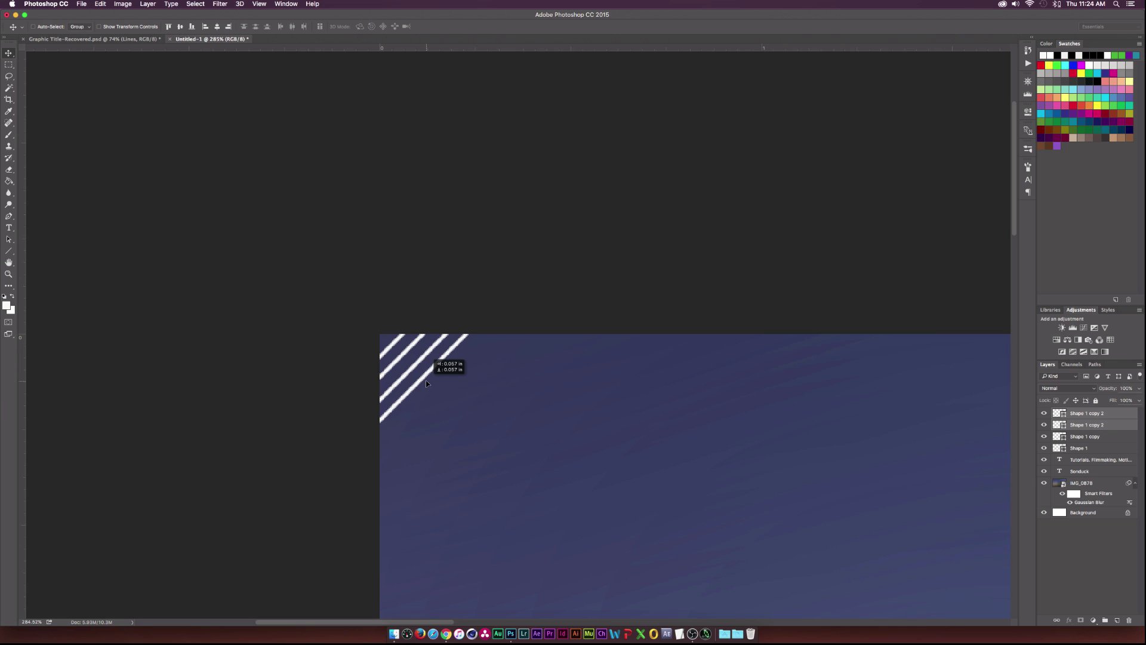
# Step: Duplicate the four diagonal lines and offset the copies with matching spacing to make a set of eight
pyautogui.click(1094, 450)
pyautogui.keyDown('shift'); pyautogui.click(1088, 418); pyautogui.keyUp('shift')
pyautogui.keyDown('alt'); pyautogui.moveTo(411, 378); pyautogui.dragTo(451, 418); pyautogui.keyUp('alt')
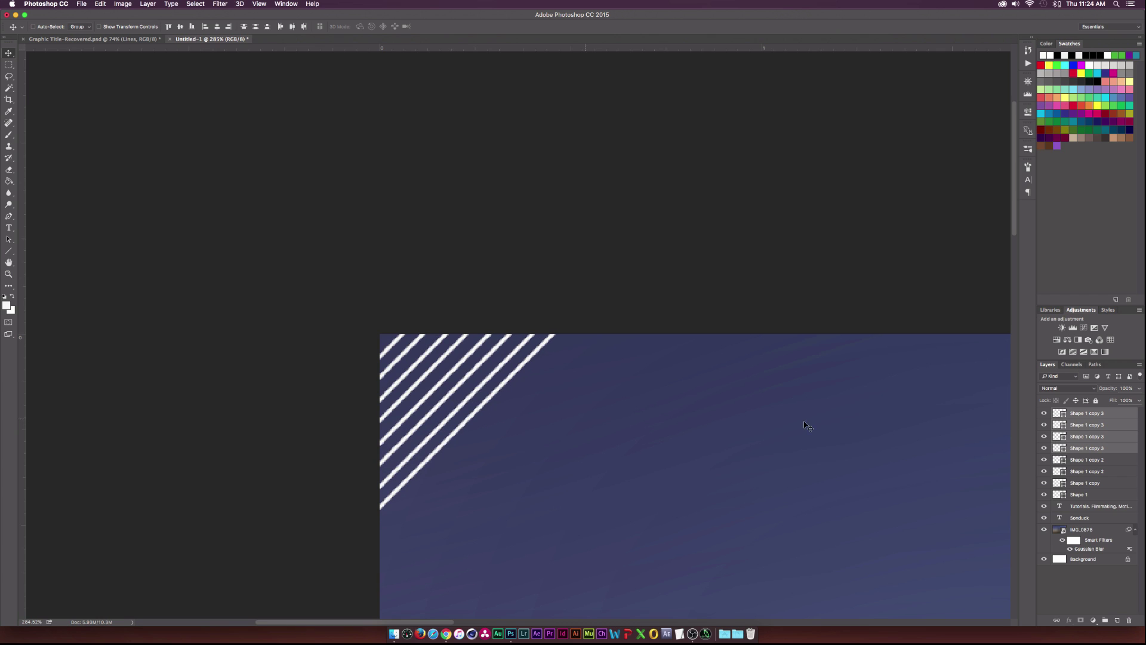
# Step: Duplicate all eight diagonal lines and offset the copies with matching spacing to make a set of sixteen
pyautogui.click(1087, 485)
pyautogui.click(1084, 493)
pyautogui.keyDown('shift'); pyautogui.click(1083, 419); pyautogui.keyUp('shift')
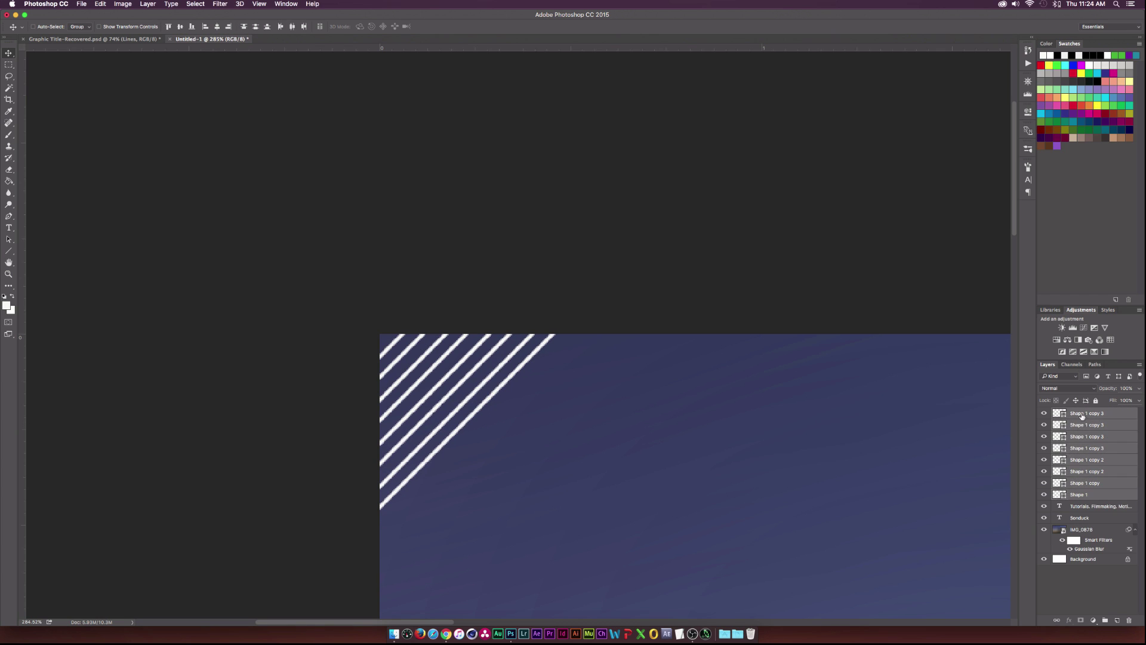
pyautogui.keyDown('alt'); pyautogui.moveTo(506, 418); pyautogui.dragTo(592, 494); pyautogui.keyUp('alt')
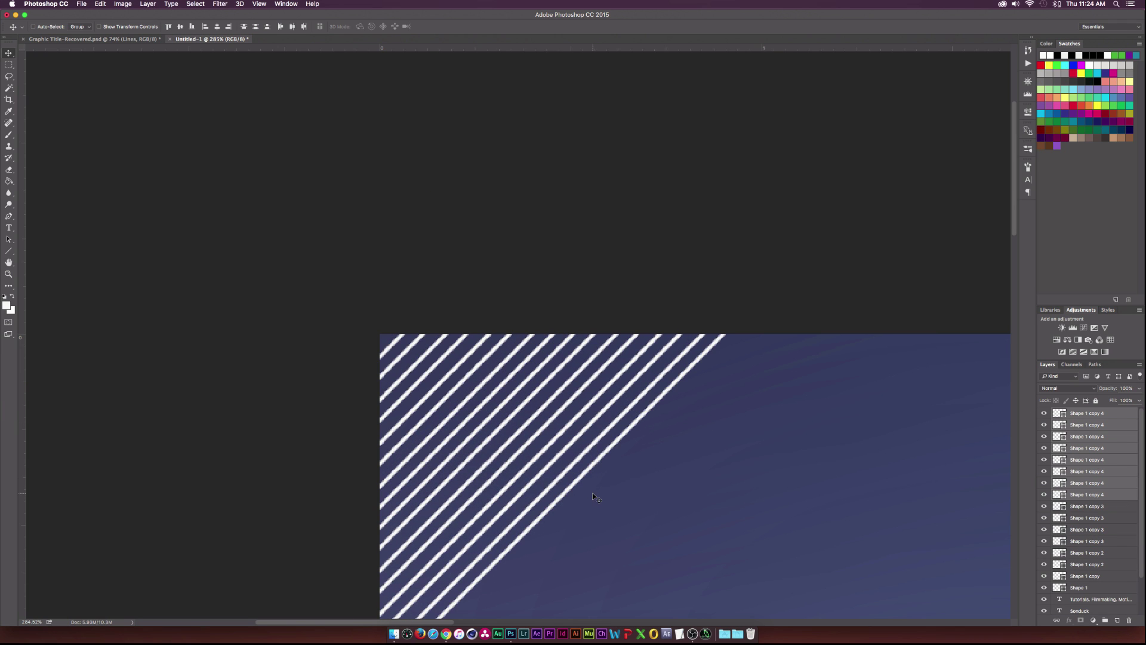
# Step: Keep duplicating and offsetting the whole set of diagonal lines until the stripes cover the entire canvas
pyautogui.click(1071, 589)
pyautogui.keyDown('shift'); pyautogui.click(1109, 417); pyautogui.keyUp('shift')
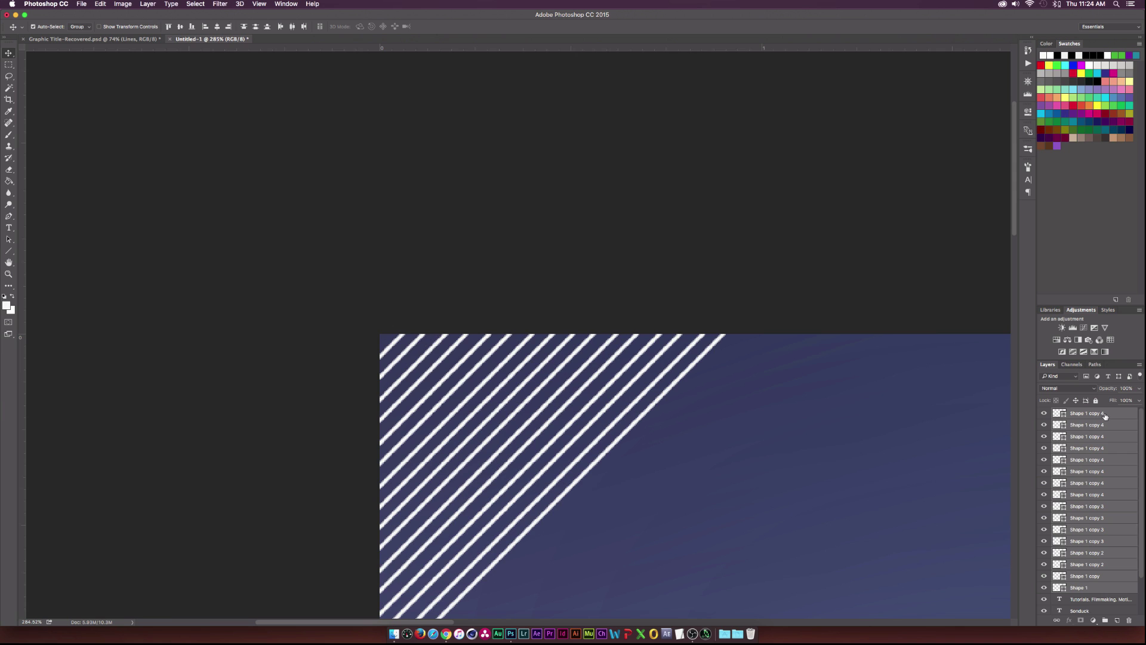
pyautogui.keyDown('alt'); pyautogui.moveTo(691, 448); pyautogui.dragTo(622, 476); pyautogui.keyUp('alt')
pyautogui.press('super+0')
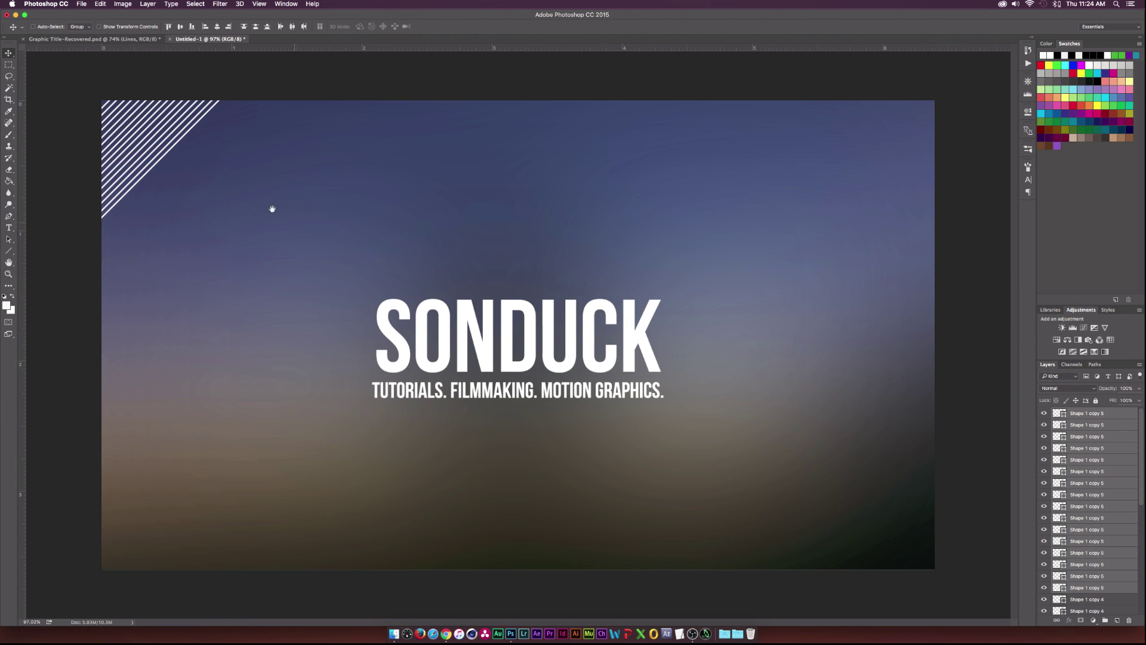
pyautogui.keyDown('alt'); pyautogui.moveTo(157, 147); pyautogui.dragTo(205, 212); pyautogui.keyUp('alt')
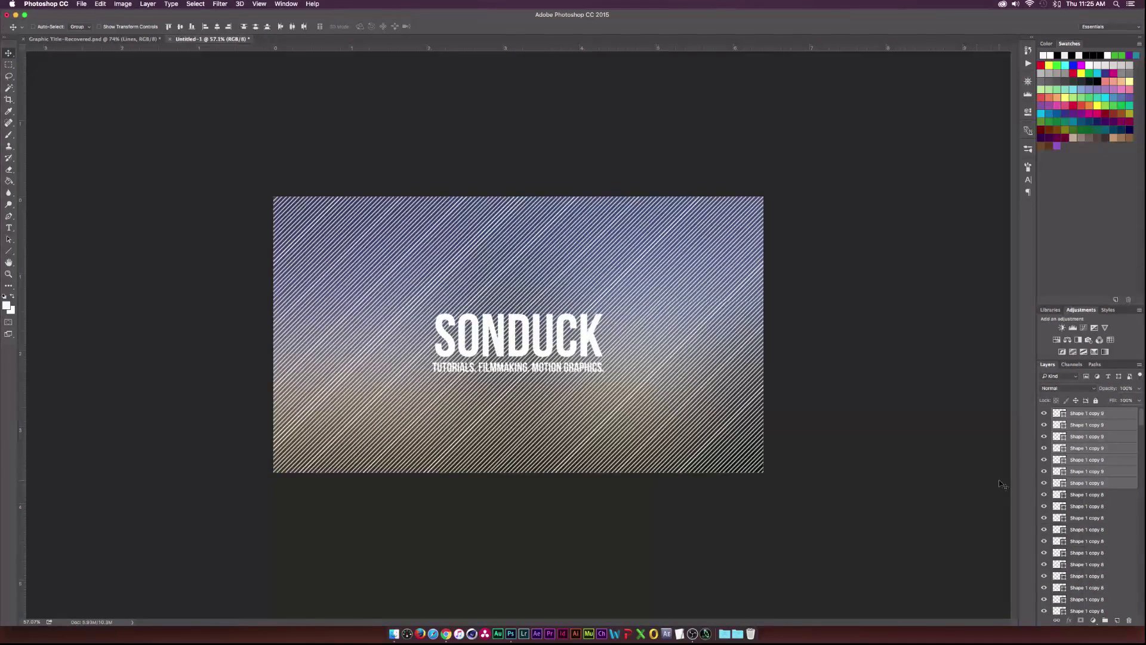
# Step: Group all the diagonal line shape layers, from Shape 1 up to the topmost copy, and name the group Lines
pyautogui.scroll(-10, 1093, 514)
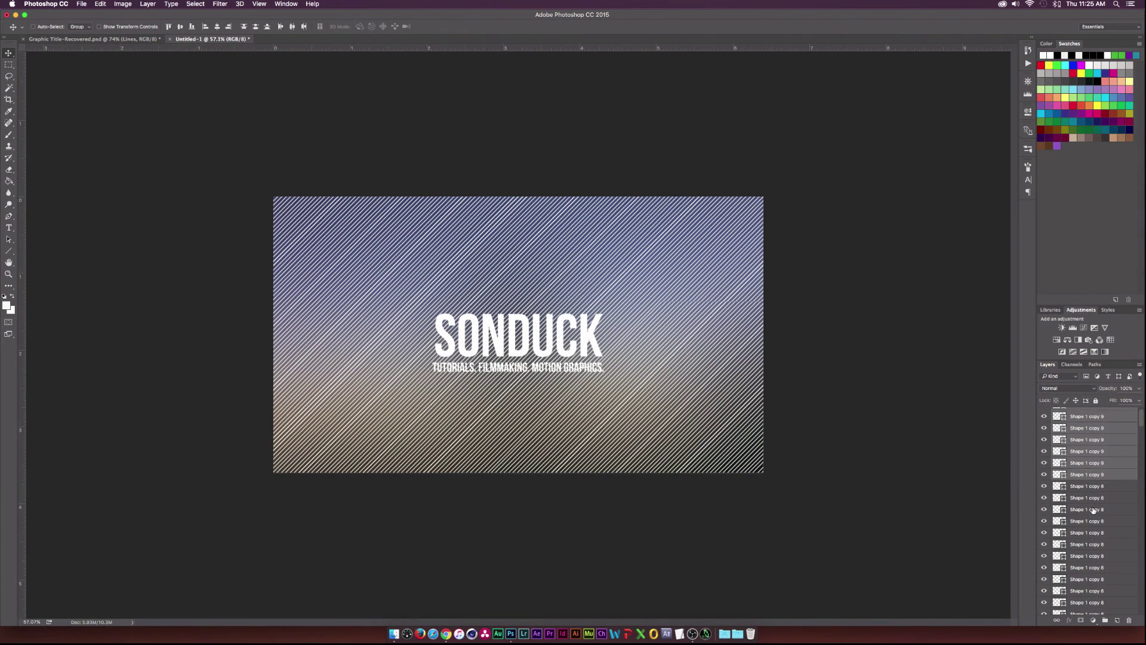
pyautogui.scroll(-15, 1093, 513)
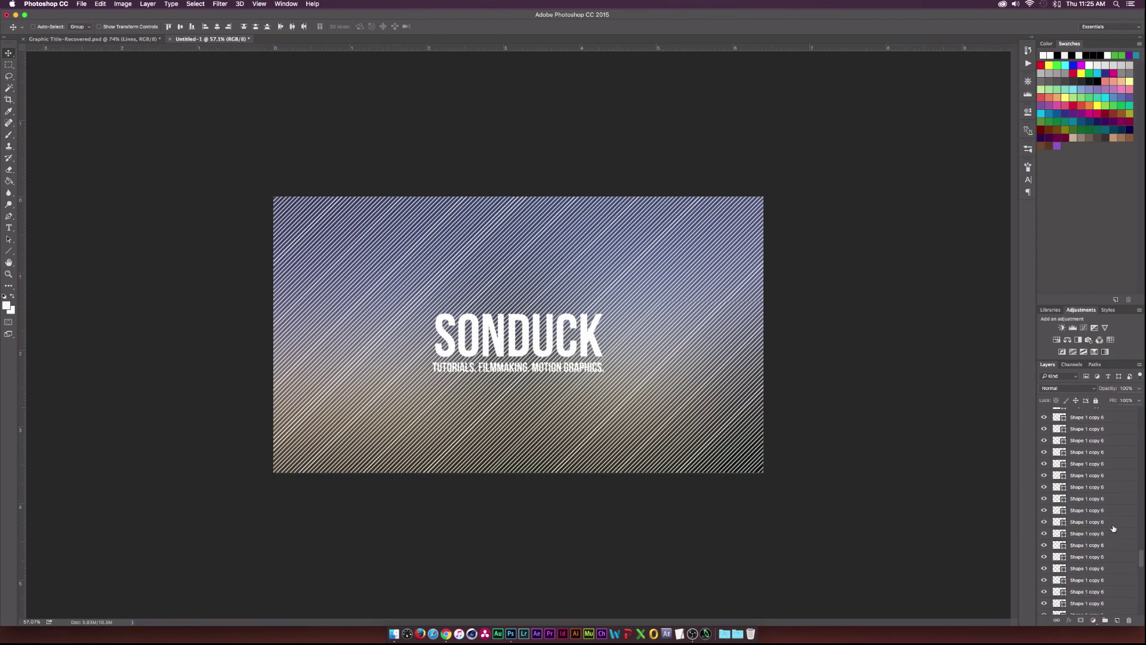
pyautogui.scroll(-5, 1116, 572)
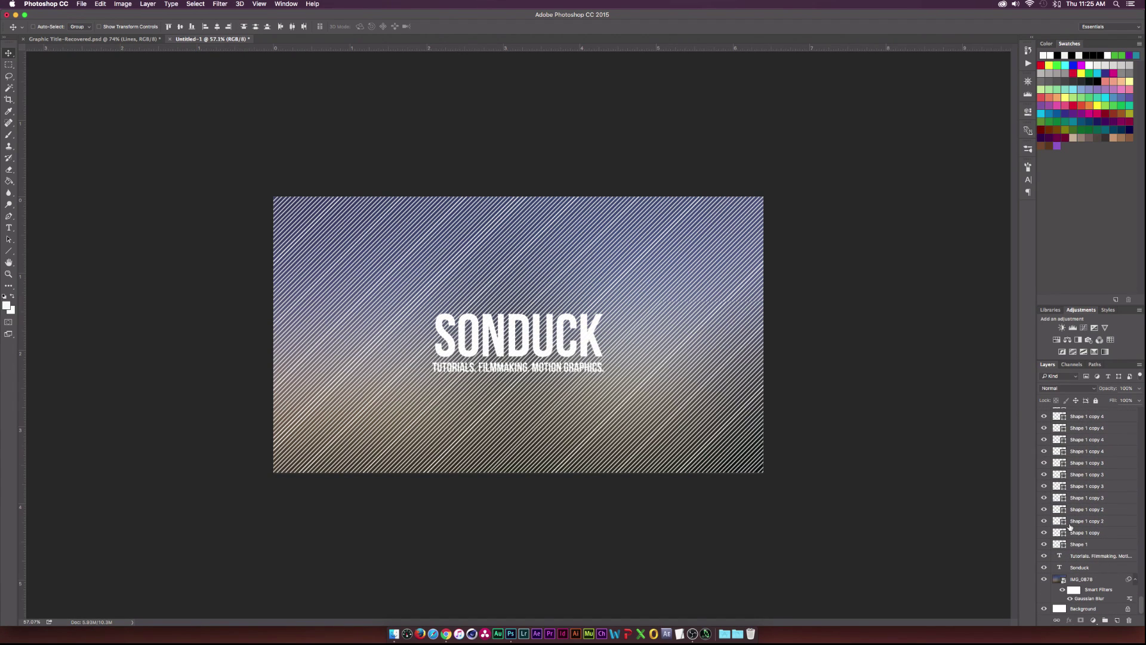
pyautogui.click(1078, 544)
pyautogui.scroll(20, 1093, 513)
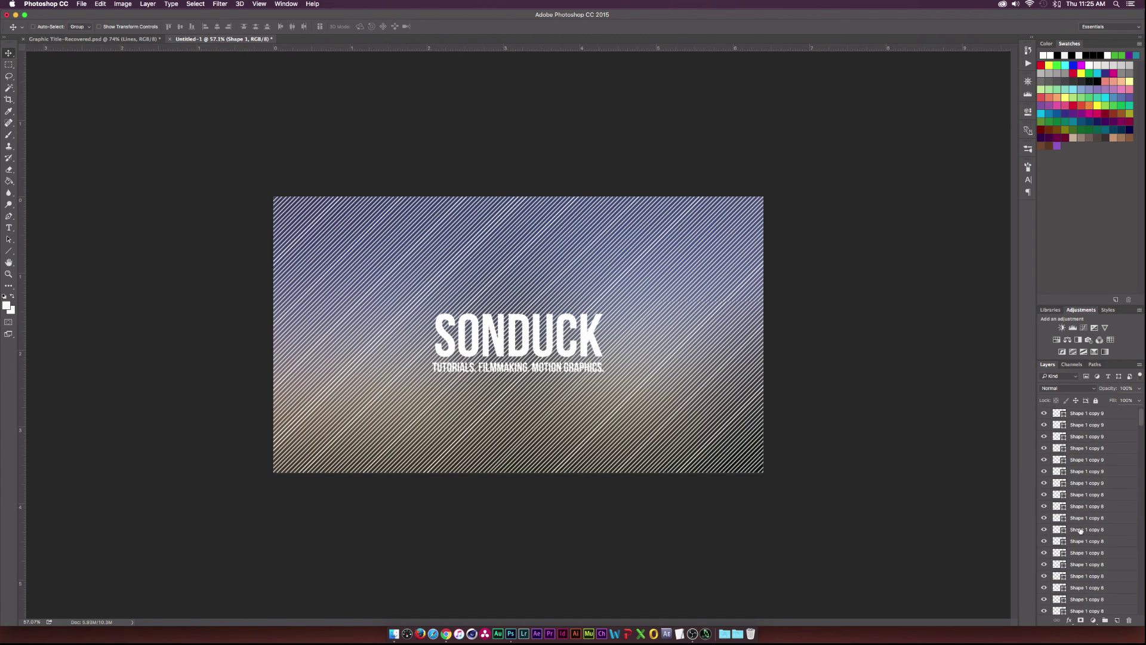
pyautogui.keyDown('shift'); pyautogui.click(1107, 413); pyautogui.keyUp('shift')
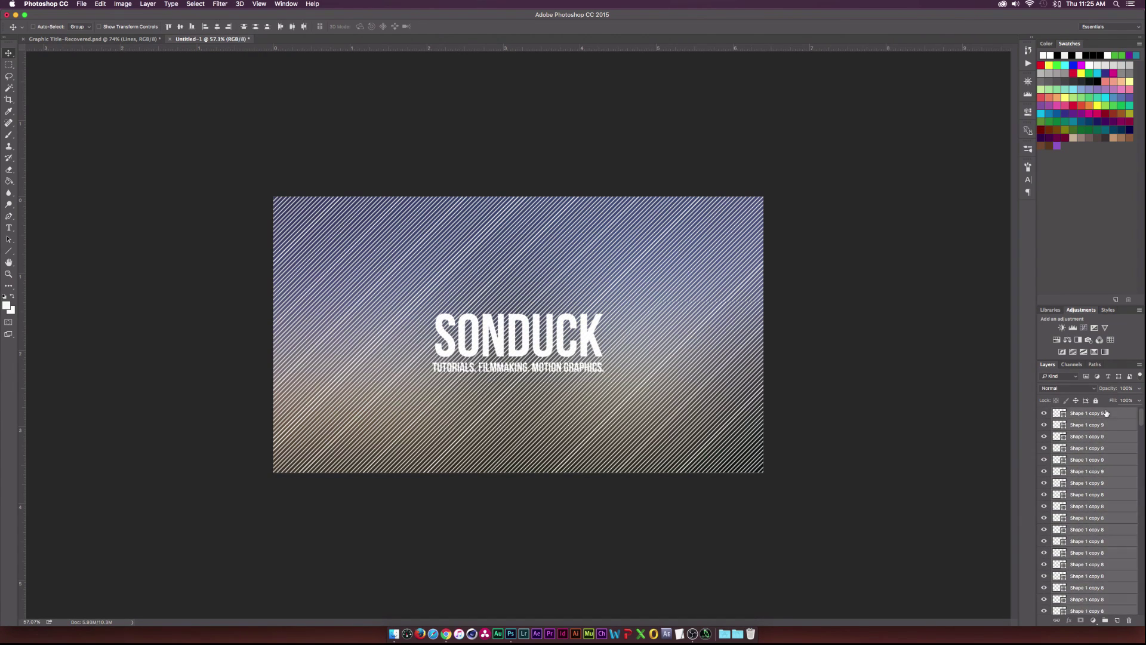
pyautogui.click(1106, 621)
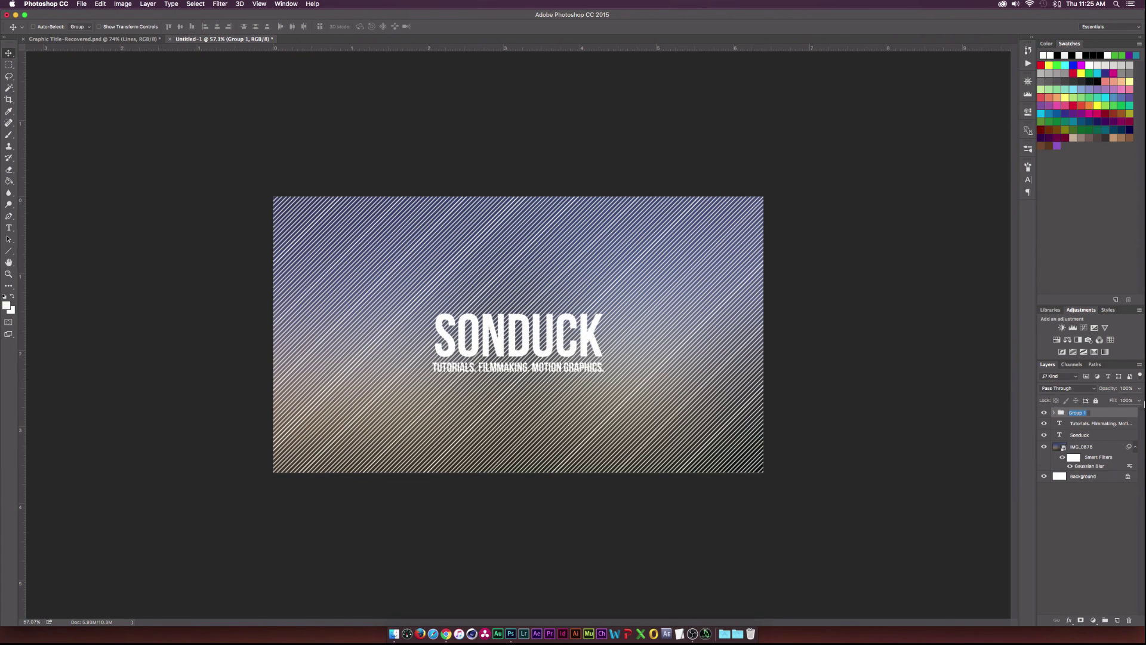
pyautogui.write('Lines')
pyautogui.press('Return')
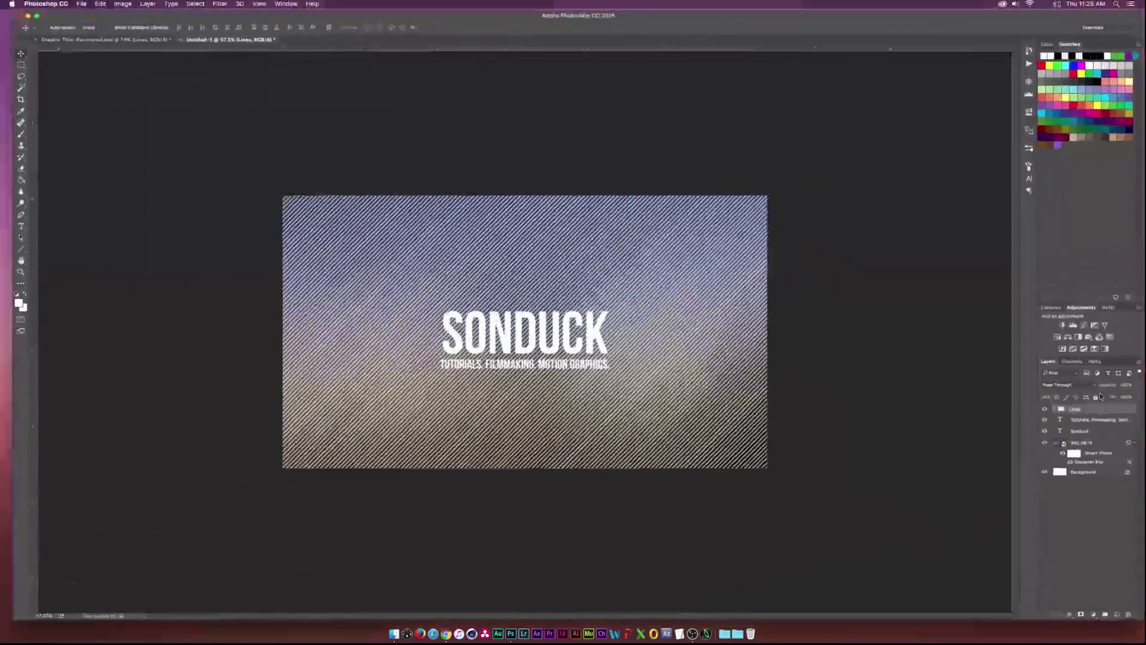
# Step: Lower the opacity of the Lines group so the stripes turn faint over the background, and deselect the layers
pyautogui.click(1136, 385)
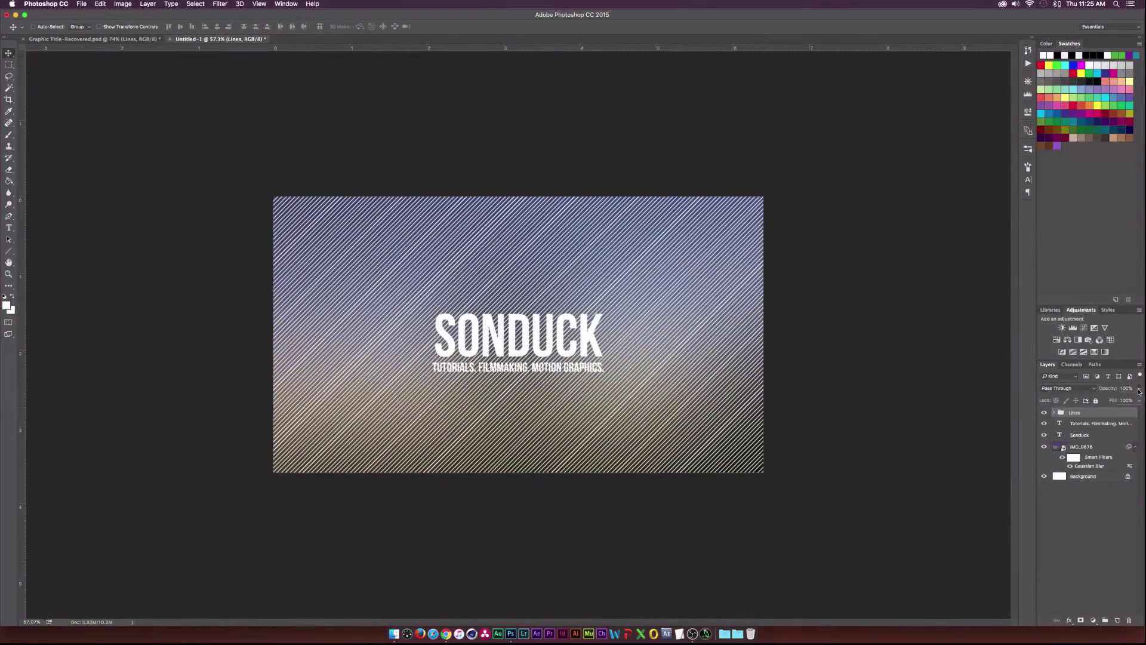
pyautogui.moveTo(1131, 399); pyautogui.dragTo(1101, 403)
pyautogui.click(935, 446)
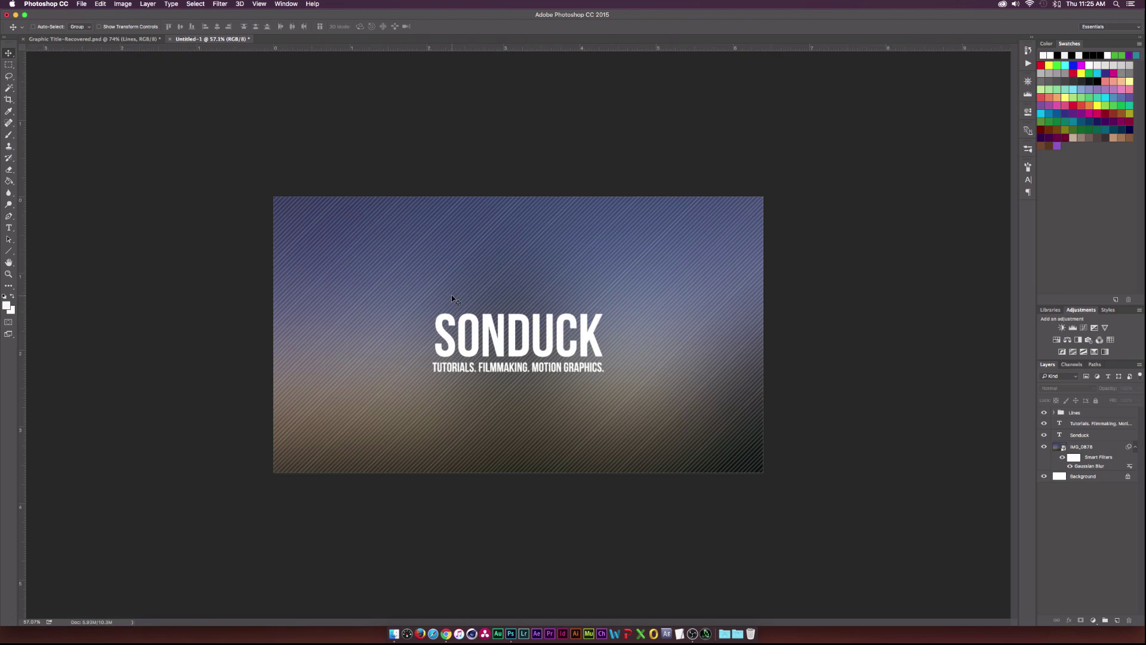
pyautogui.scroll(5, 439, 347)
pyautogui.scroll(-5, 438, 346)
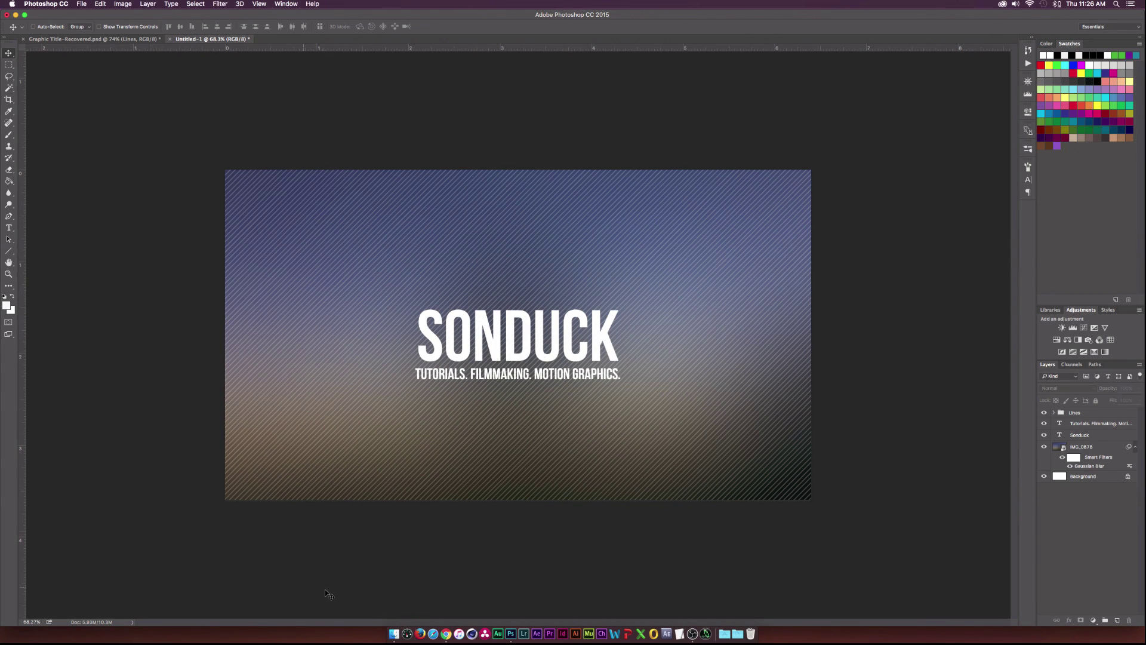
# Step: Place the Texture.jpg bokeh image from the Elements folder into the document as the top layer
pyautogui.click(394, 633)
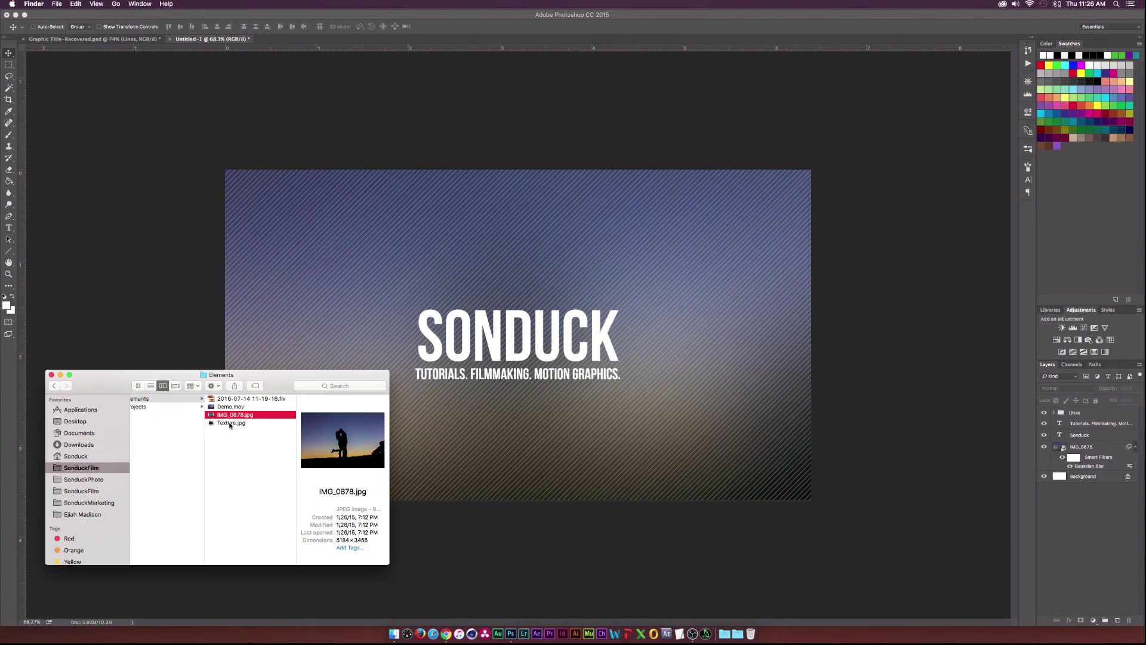
pyautogui.moveTo(230, 425); pyautogui.dragTo(492, 288)
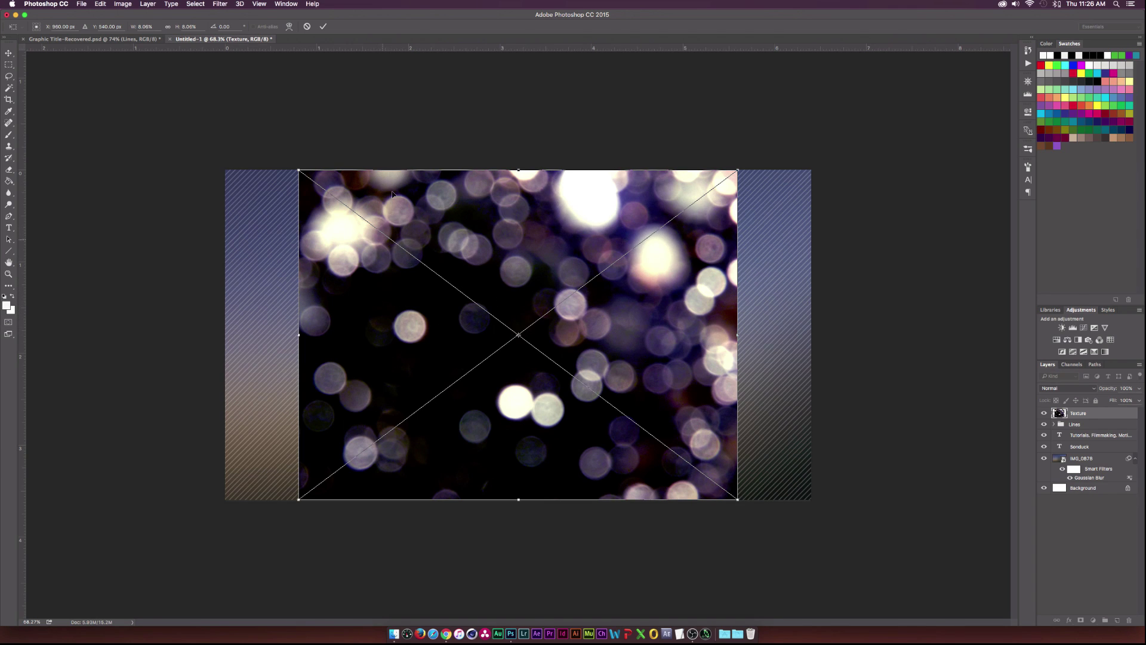
pyautogui.click(322, 26)
pyautogui.click(323, 26)
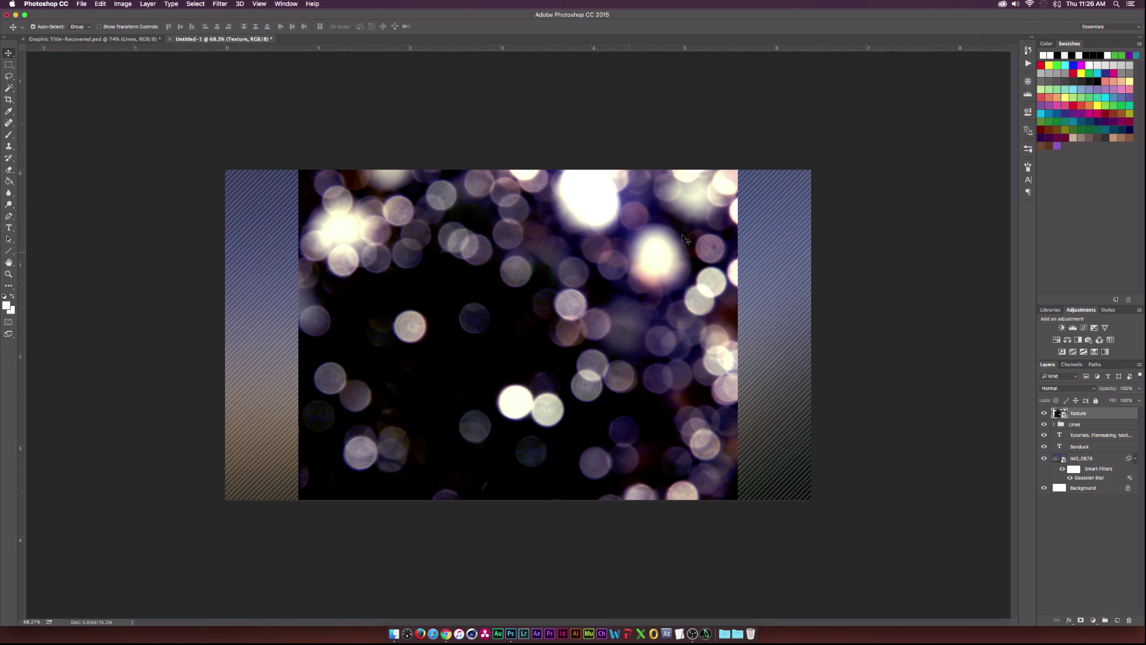
# Step: Enlarge the Texture layer from its centre to about 7.16 × 5.37 in, covering the canvas, and set its blend mode to Soft Light
pyautogui.hotkey('ctrl', 't')
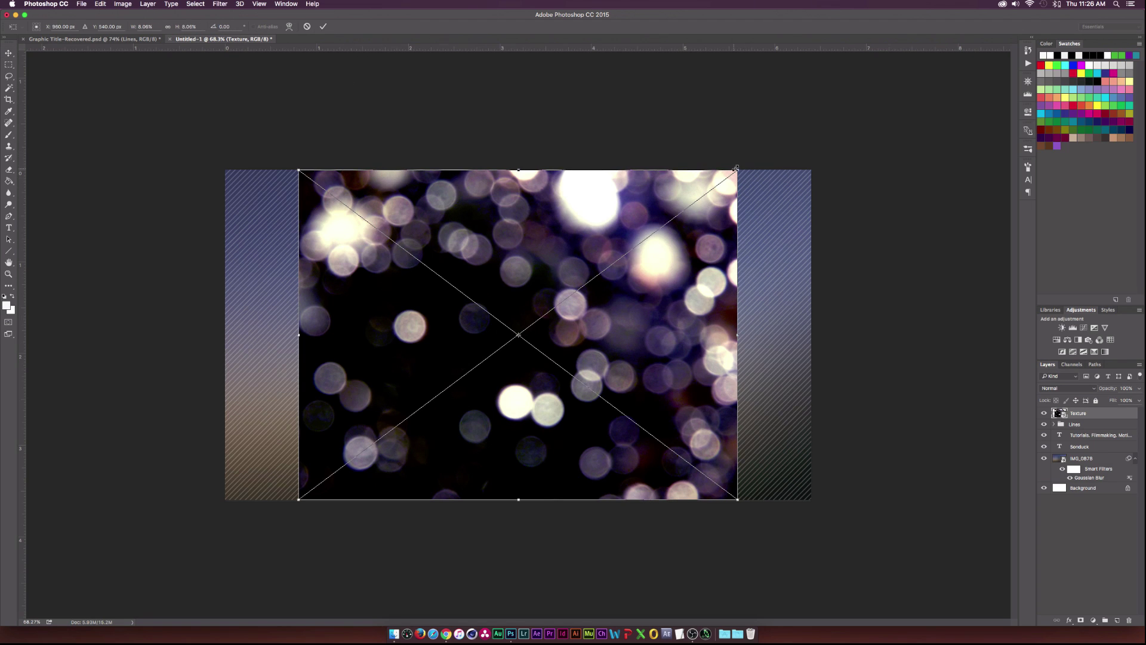
pyautogui.moveTo(736, 169); pyautogui.dragTo(842, 88)
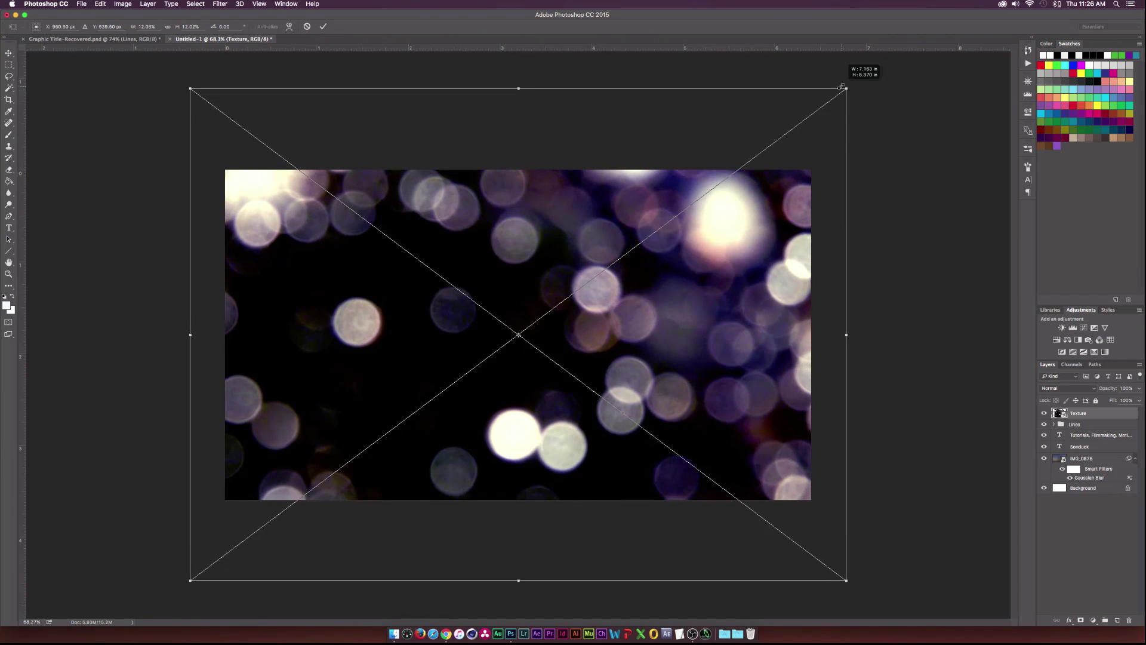
pyautogui.press('Return')
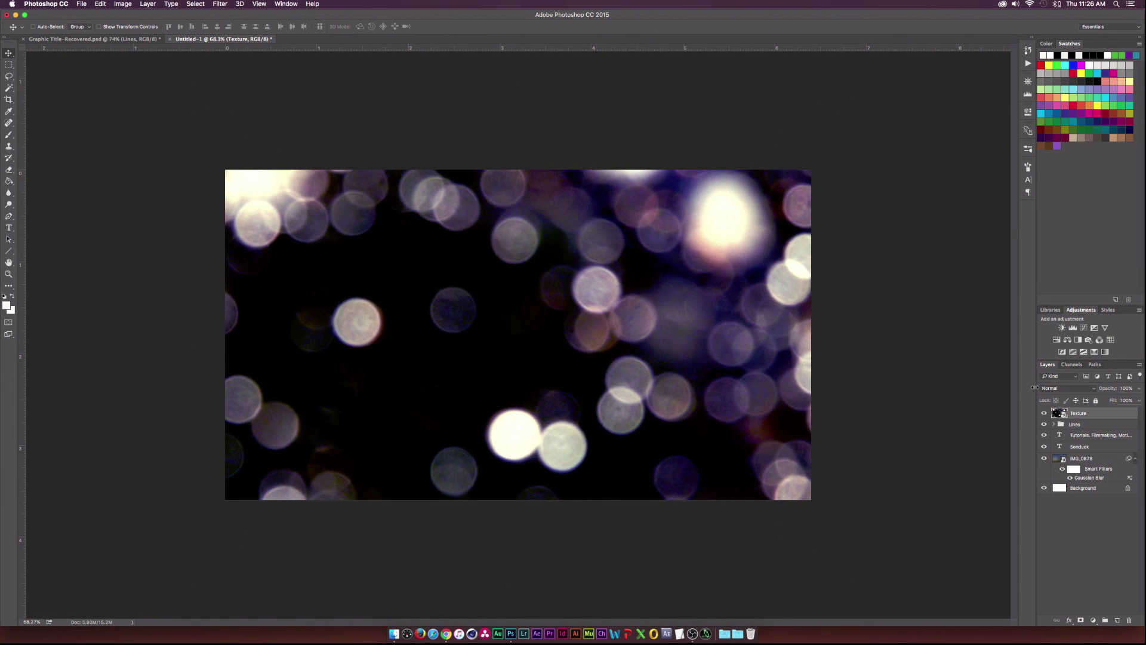
pyautogui.click(1074, 388)
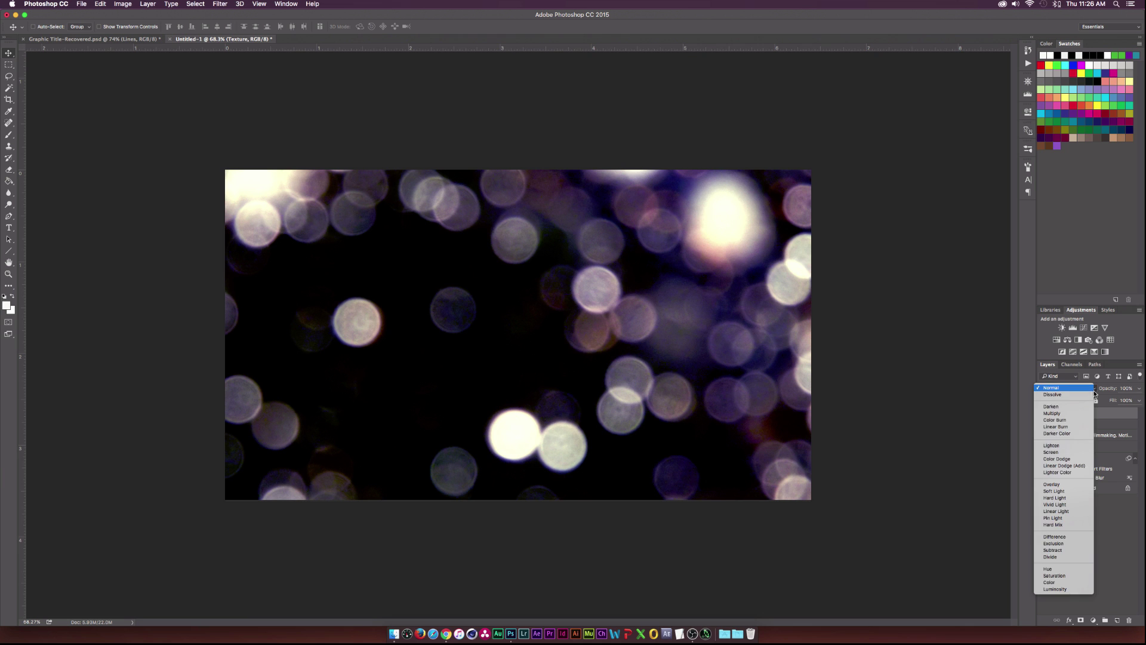
pyautogui.click(1061, 491)
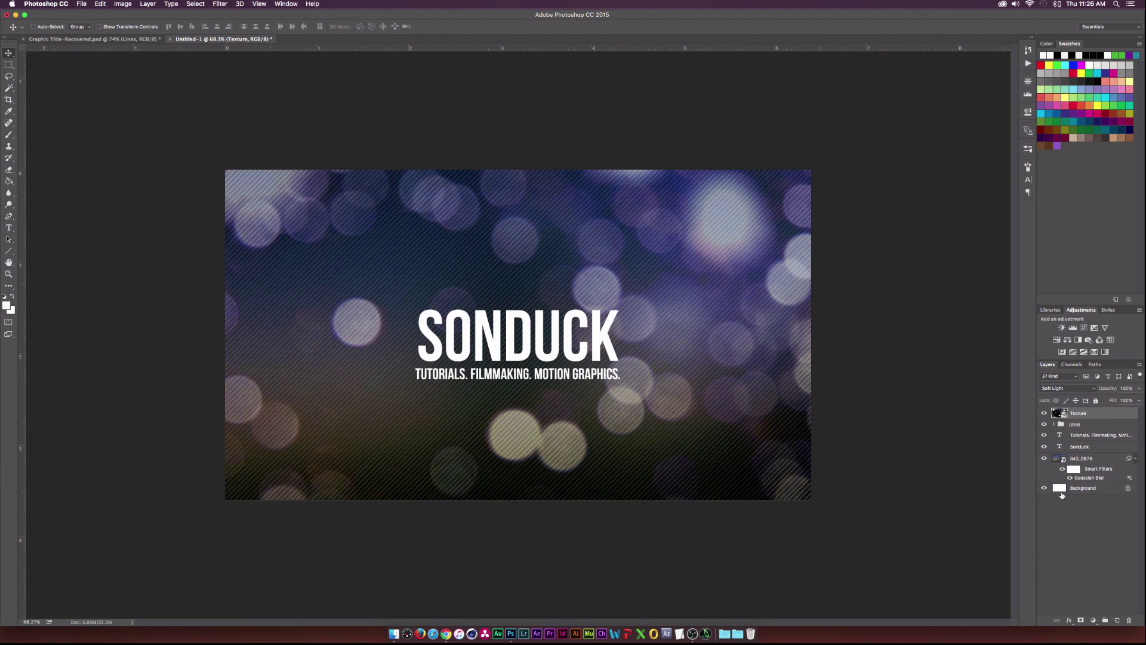
# Step: Try the Screen and Lighten blend modes on the Texture layer, returning to Soft Light
pyautogui.click(1088, 394)
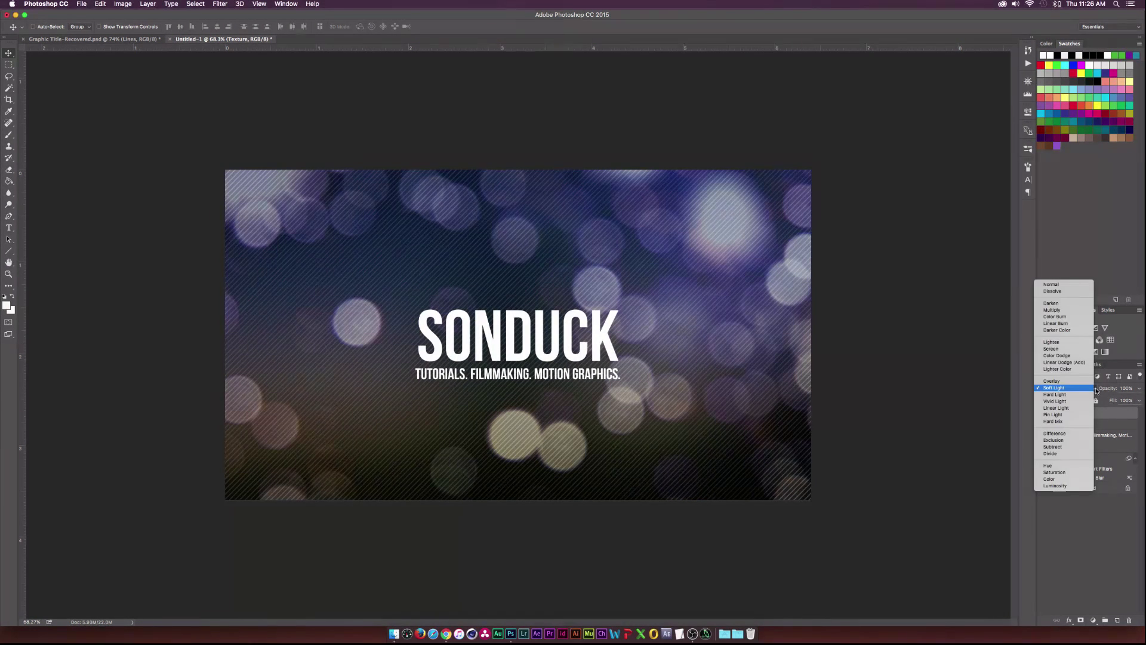
pyautogui.click(1071, 350)
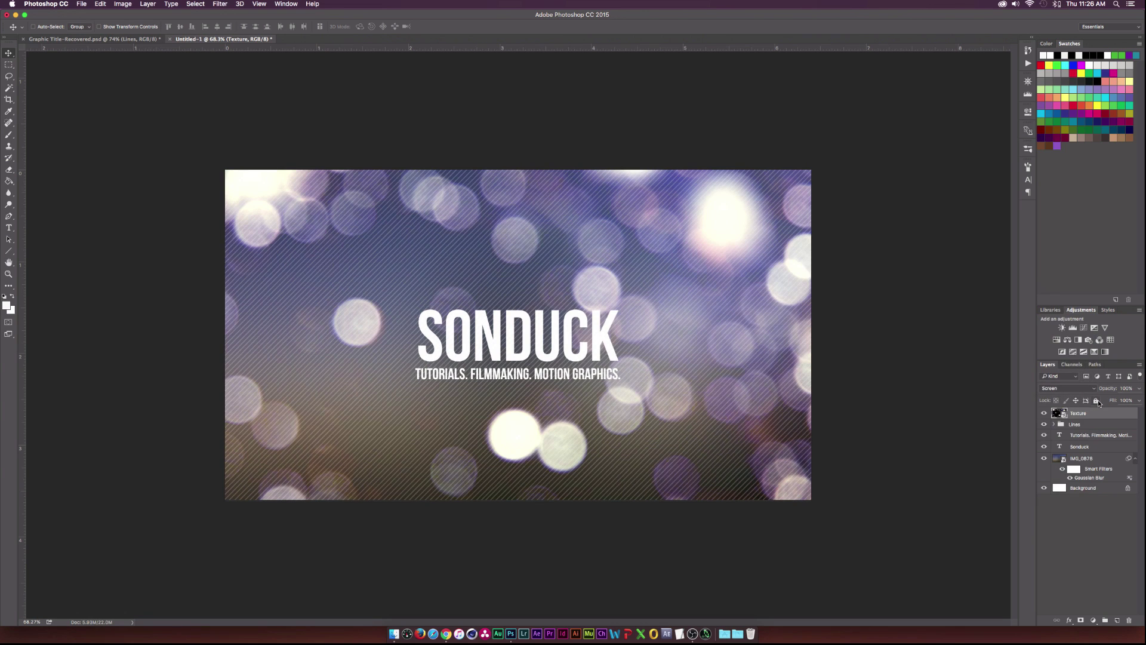
pyautogui.click(1094, 389)
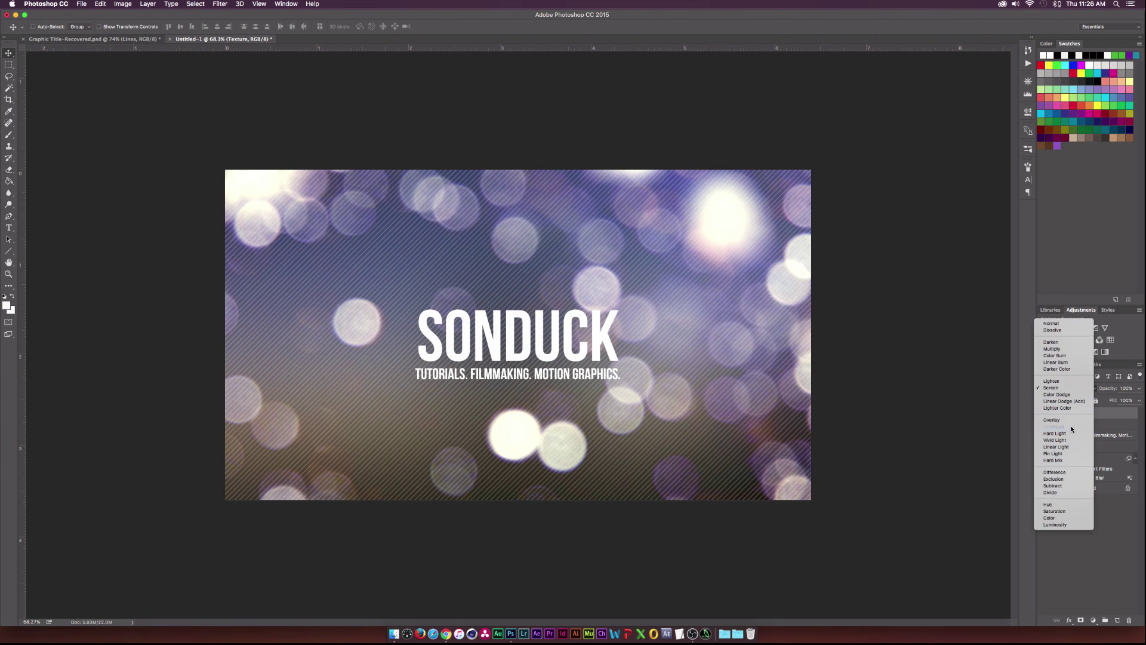
pyautogui.click(1070, 427)
pyautogui.click(1080, 390)
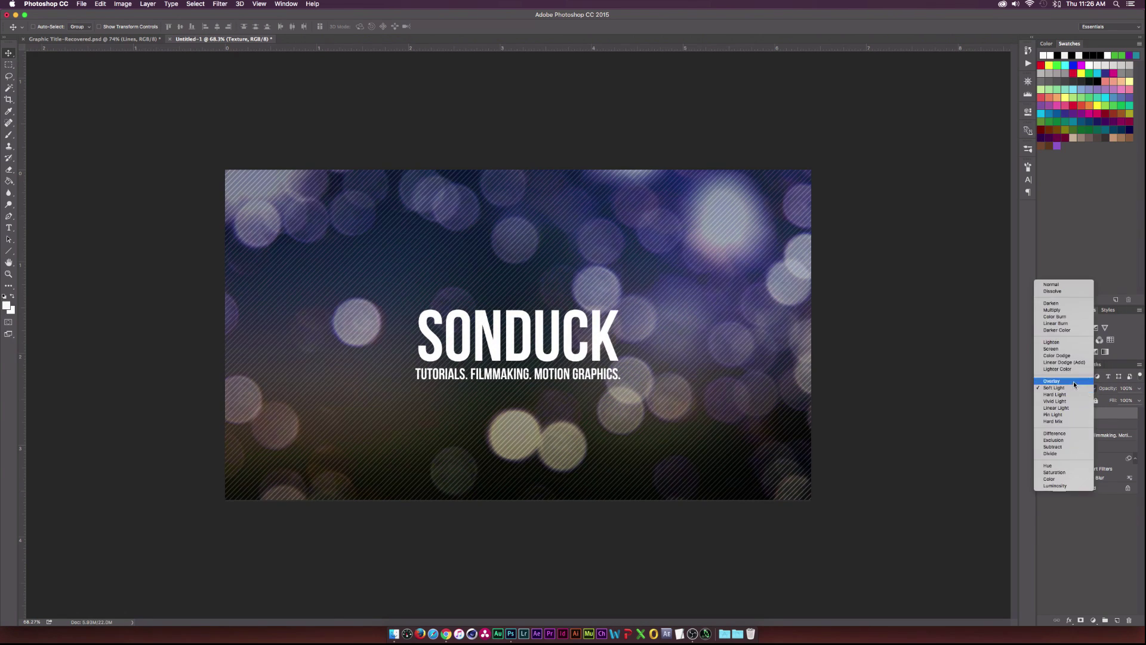
pyautogui.click(1062, 342)
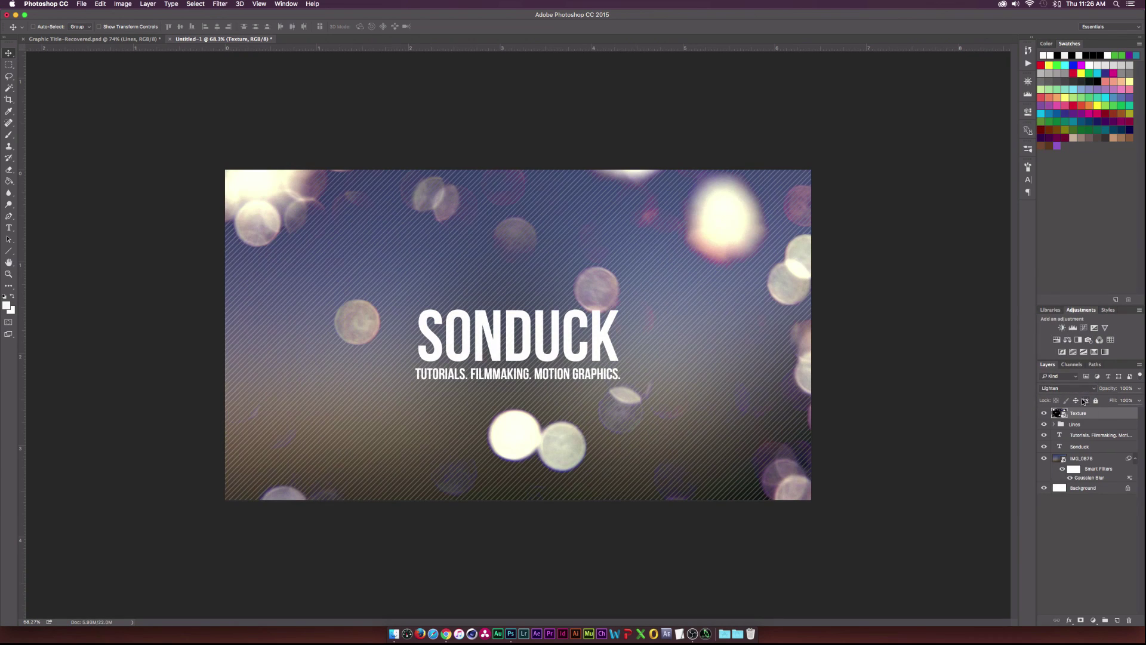
pyautogui.click(1088, 387)
pyautogui.click(1082, 434)
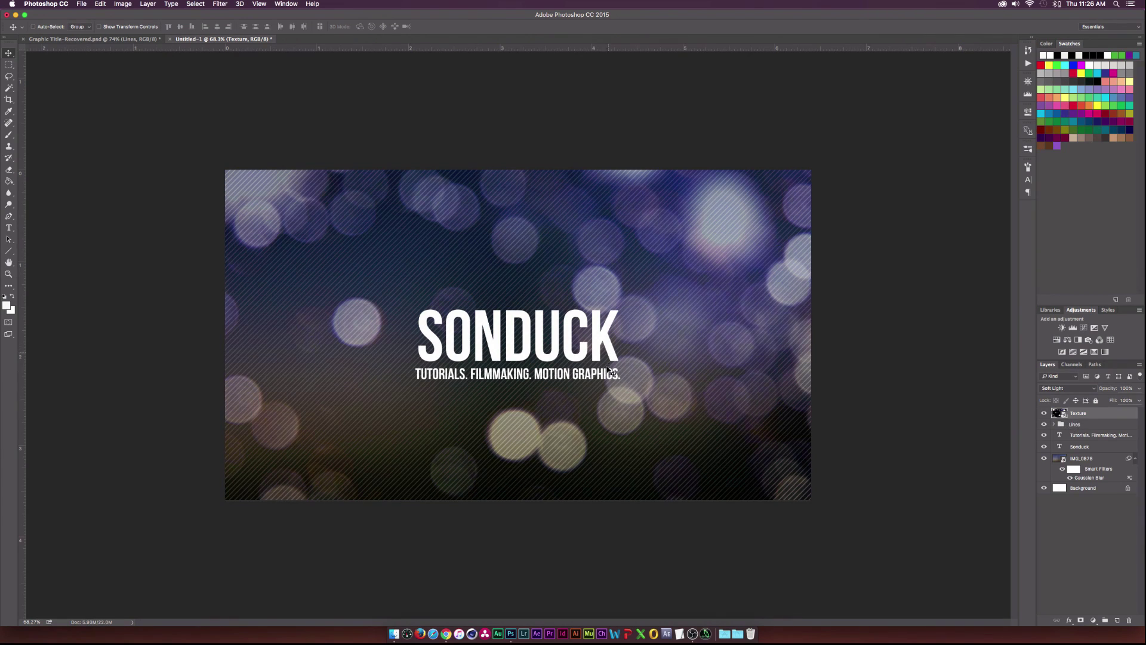
# Step: Move the Texture layer below the text layers, directly above the IMG_0878 photo, and deselect it
pyautogui.moveTo(1092, 419); pyautogui.dragTo(1081, 456)
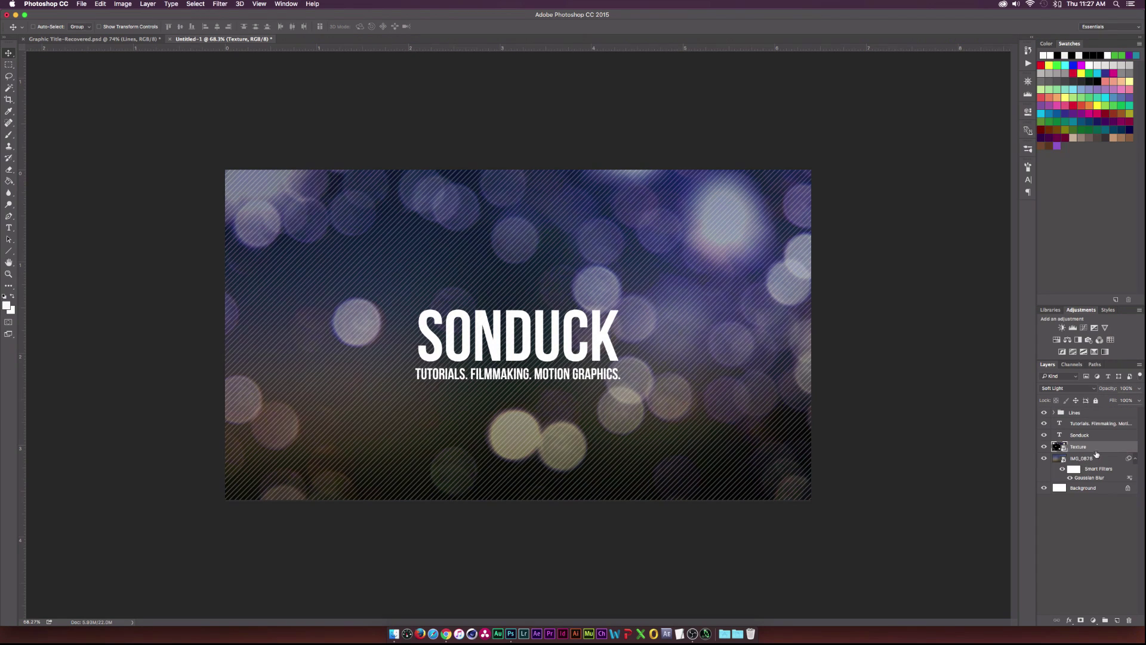
pyautogui.click(1083, 512)
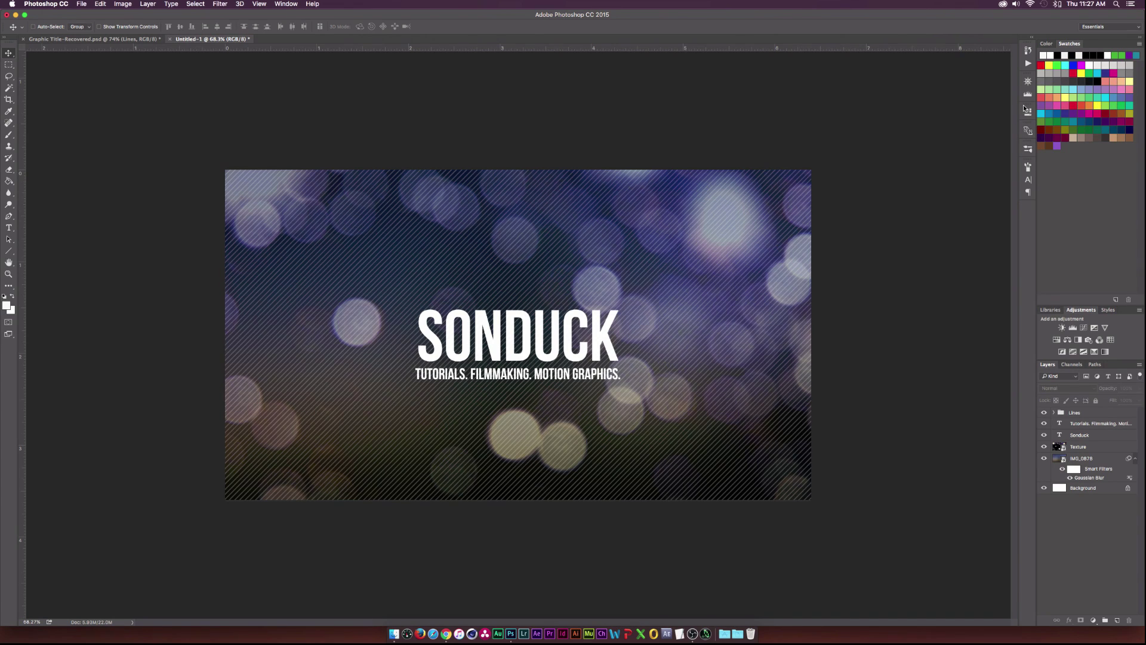
# Step: Run the Fridge action to color grade the whole composition, and deselect the layers
pyautogui.click(1029, 63)
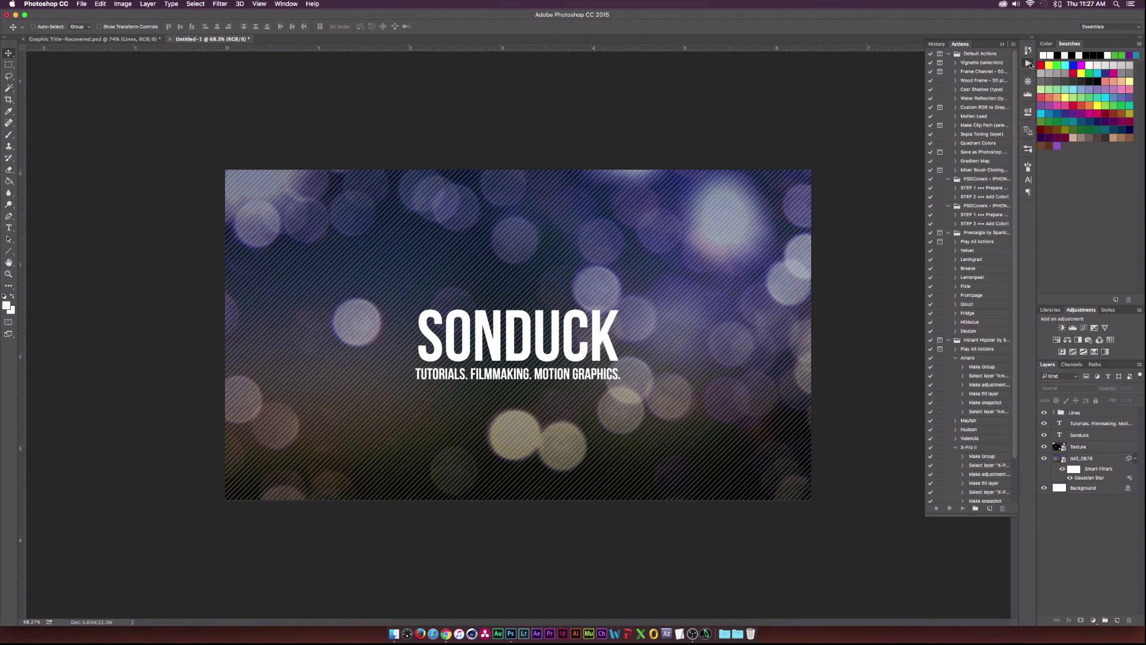
pyautogui.click(969, 316)
pyautogui.click(963, 508)
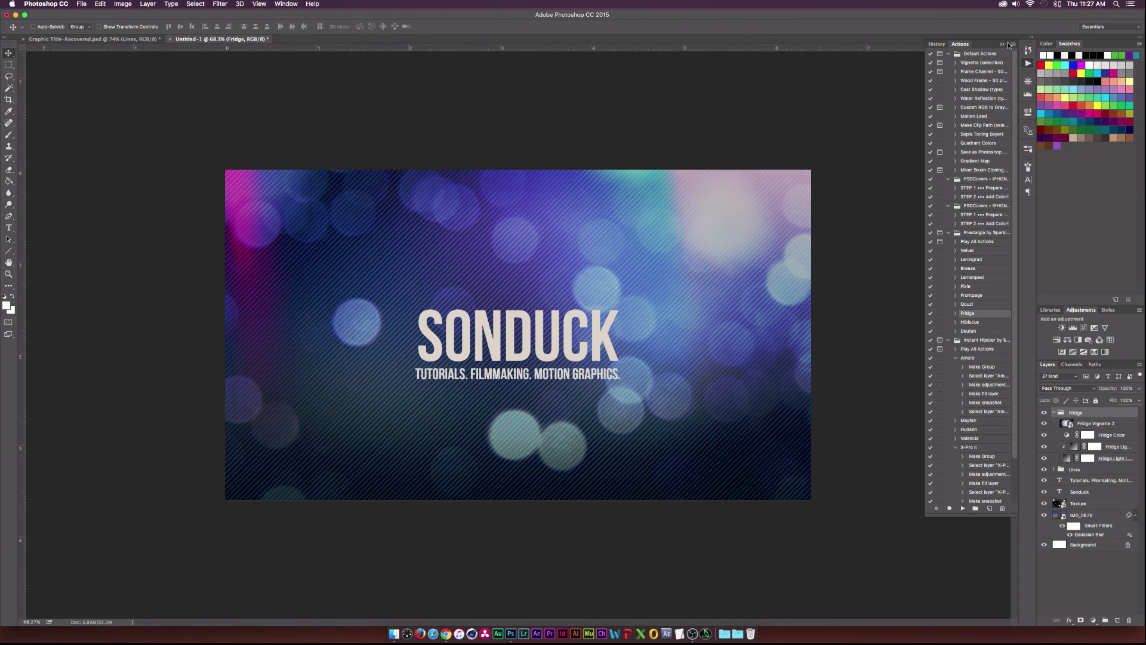
pyautogui.click(1003, 45)
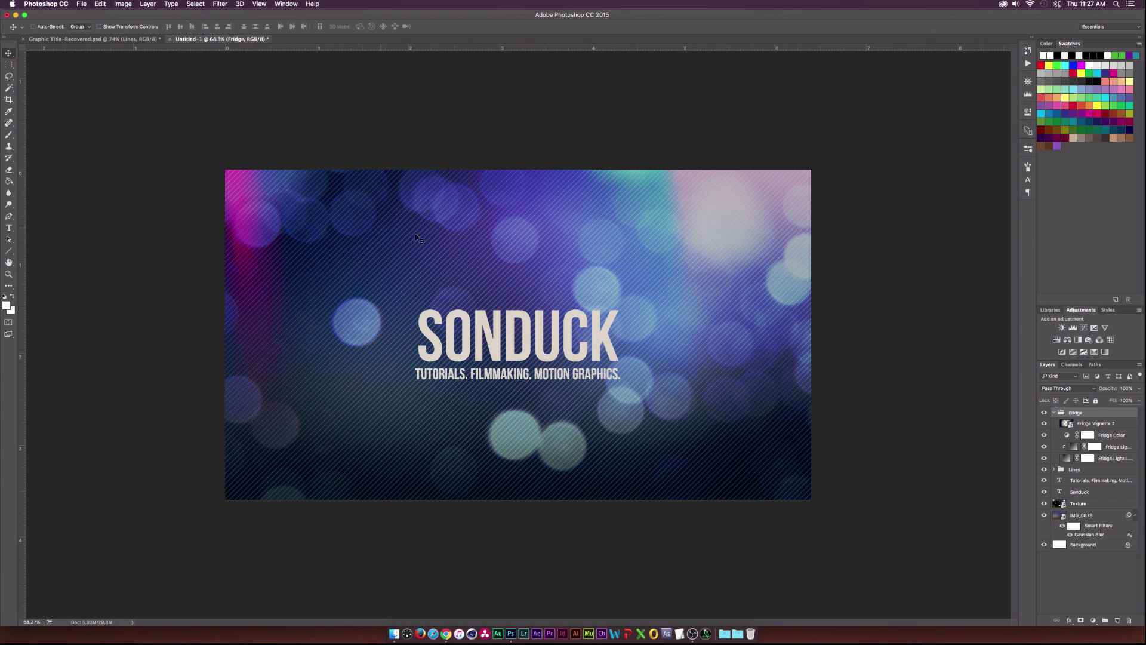
pyautogui.click(1095, 578)
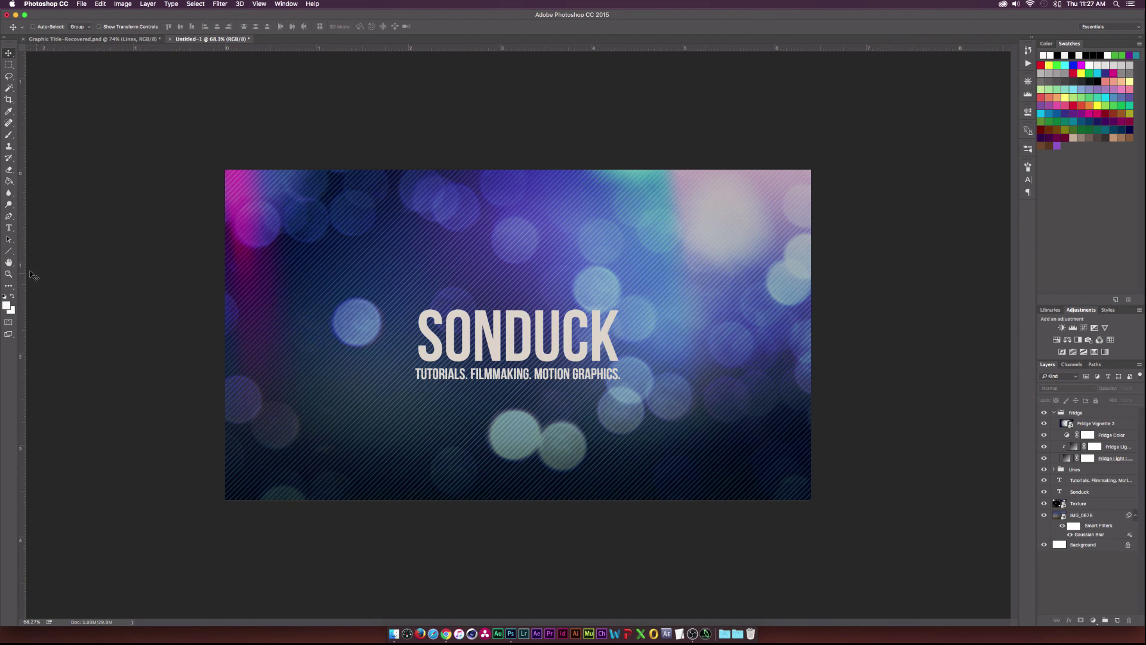
# Step: Draw a white circle about 197 px in diameter with the Ellipse tool in the lower-right area of the canvas
pyautogui.click(12, 253)
pyautogui.moveTo(11, 253); pyautogui.dragTo(48, 268)
pyautogui.moveTo(709, 462); pyautogui.dragTo(770, 389)
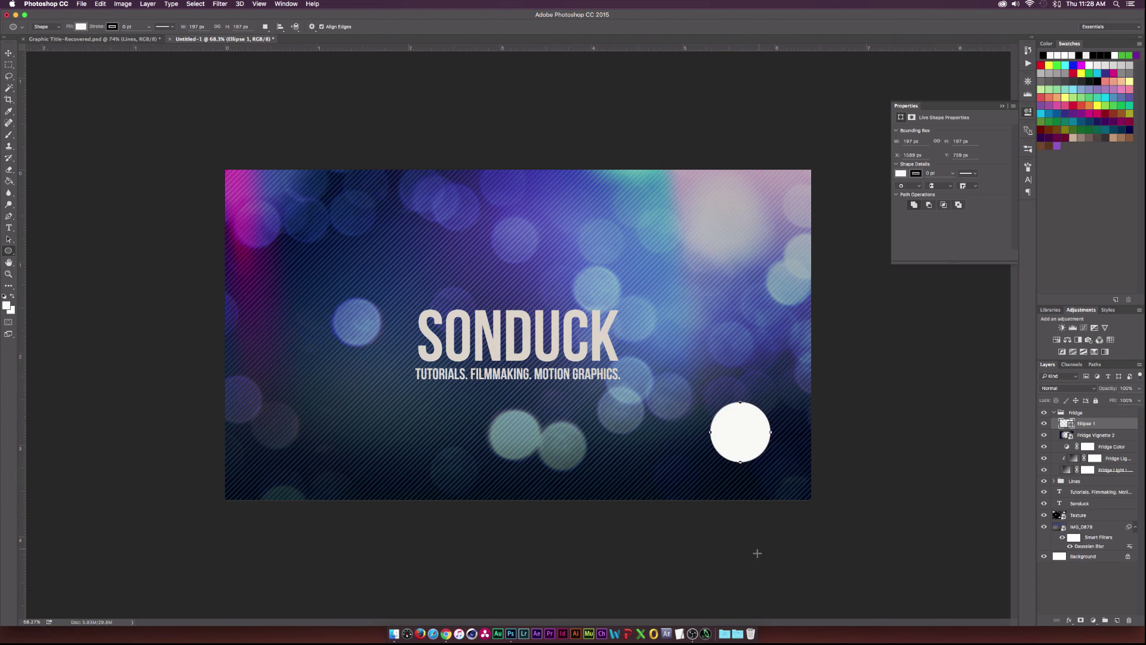
# Step: Turn the circle into a thin outline with layer styles: fill opacity 0% and a white stroke positioned at center
pyautogui.rightClick(1098, 421)
pyautogui.click(1016, 269)
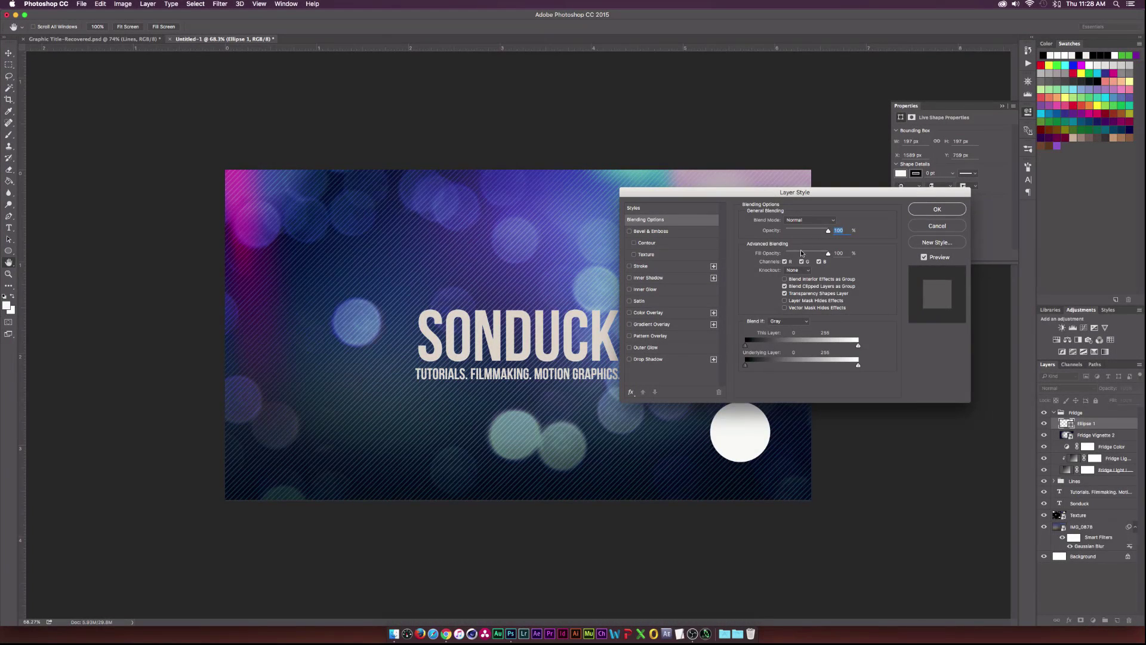
pyautogui.moveTo(792, 252); pyautogui.dragTo(783, 253)
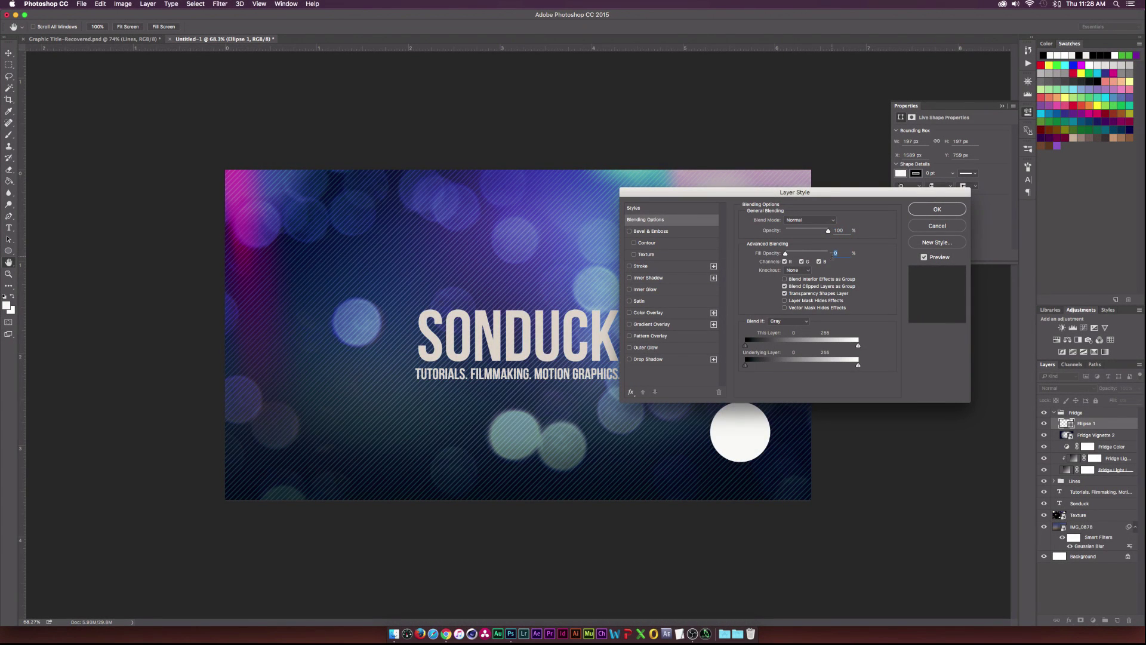
pyautogui.click(630, 269)
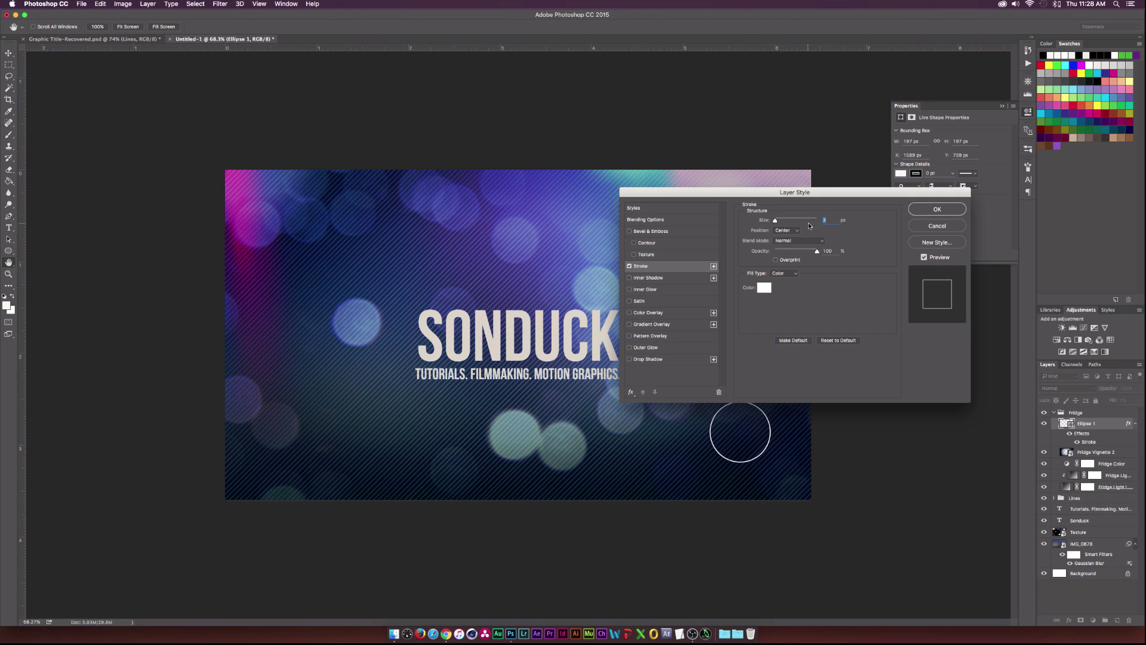
pyautogui.click(929, 210)
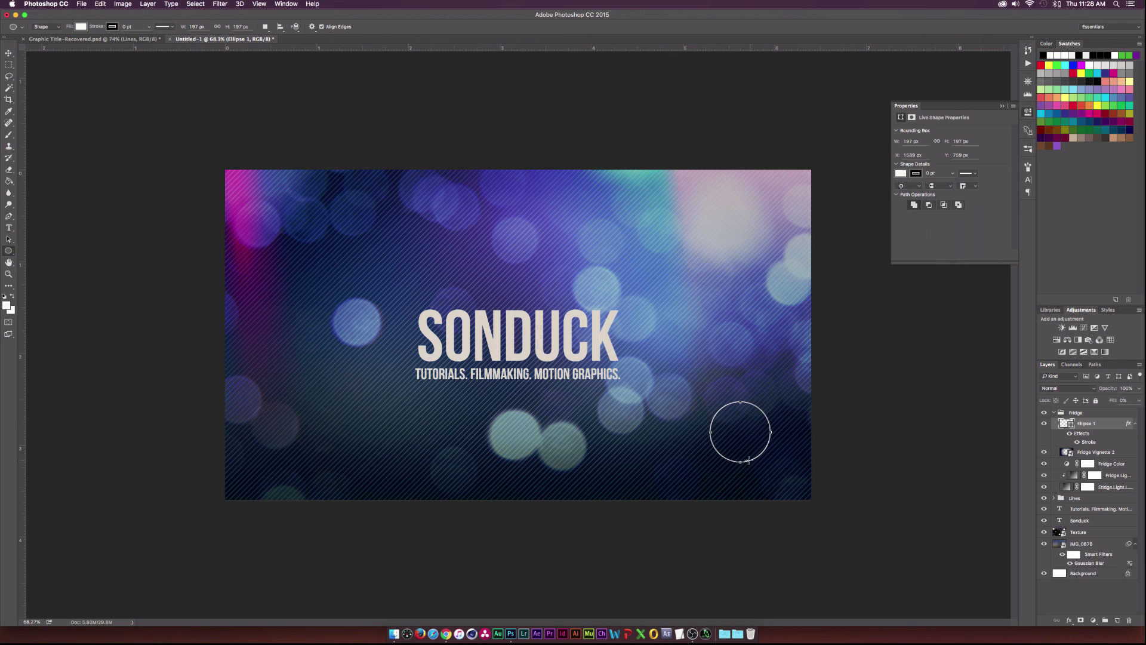
# Step: Move the outlined circle to about X 1655, Y 842 px, and place Sonduck-Logo-White.png from the tutorials Intro folder into the composition
pyautogui.click(8, 52)
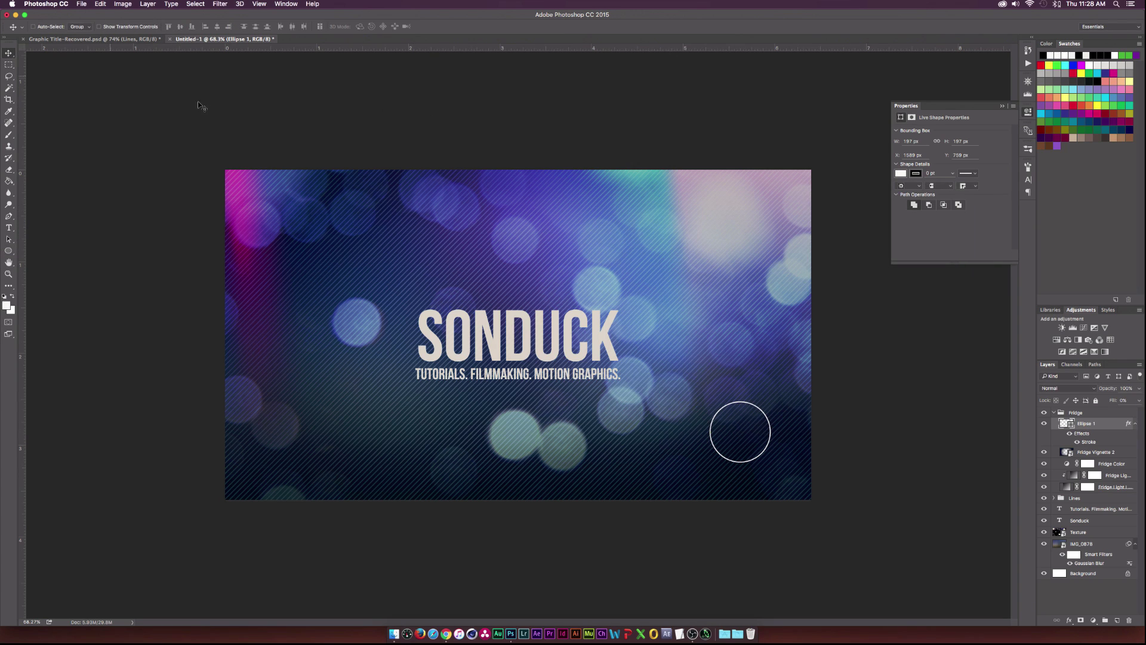
pyautogui.moveTo(735, 445); pyautogui.dragTo(754, 468)
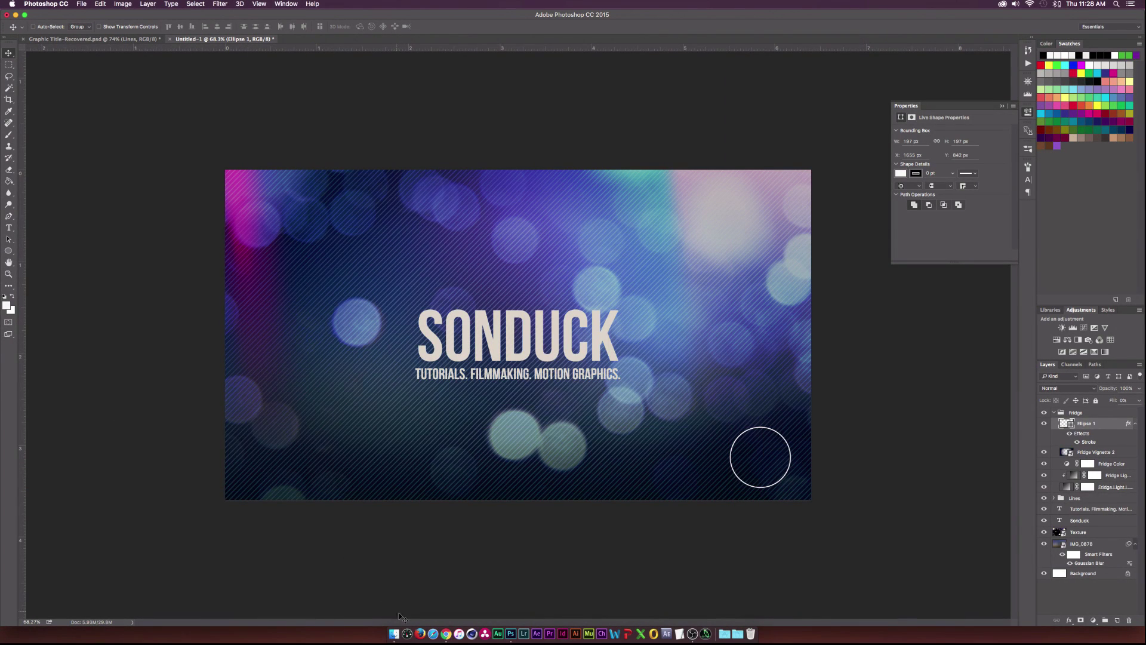
pyautogui.click(394, 633)
pyautogui.hscroll(-6, 209, 436)
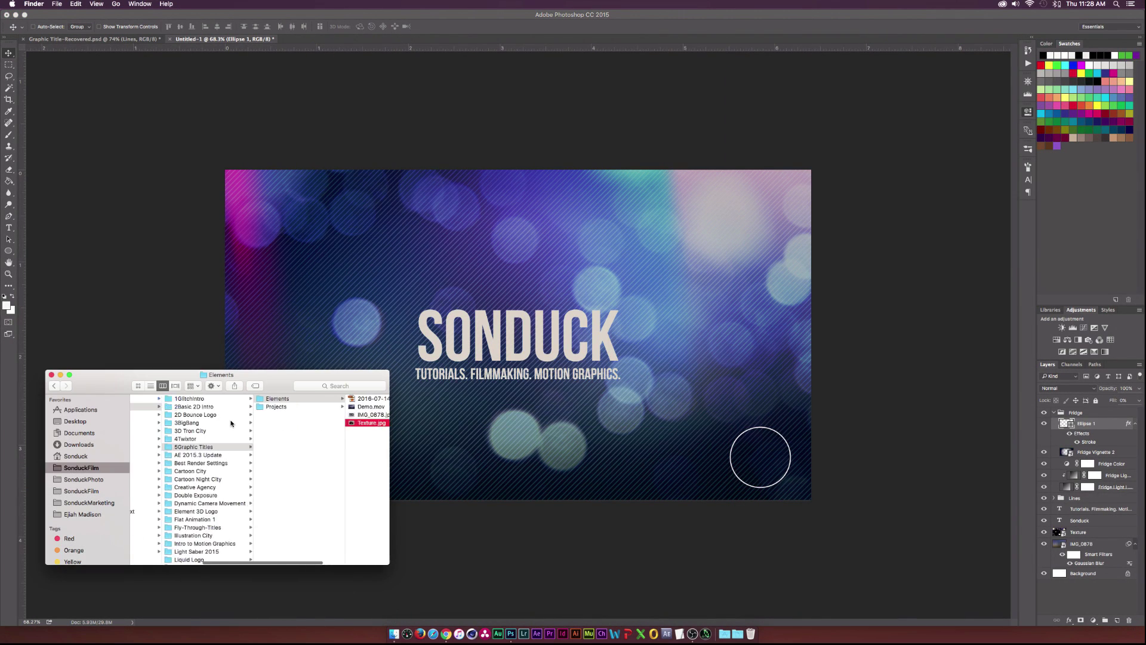
pyautogui.click(191, 455)
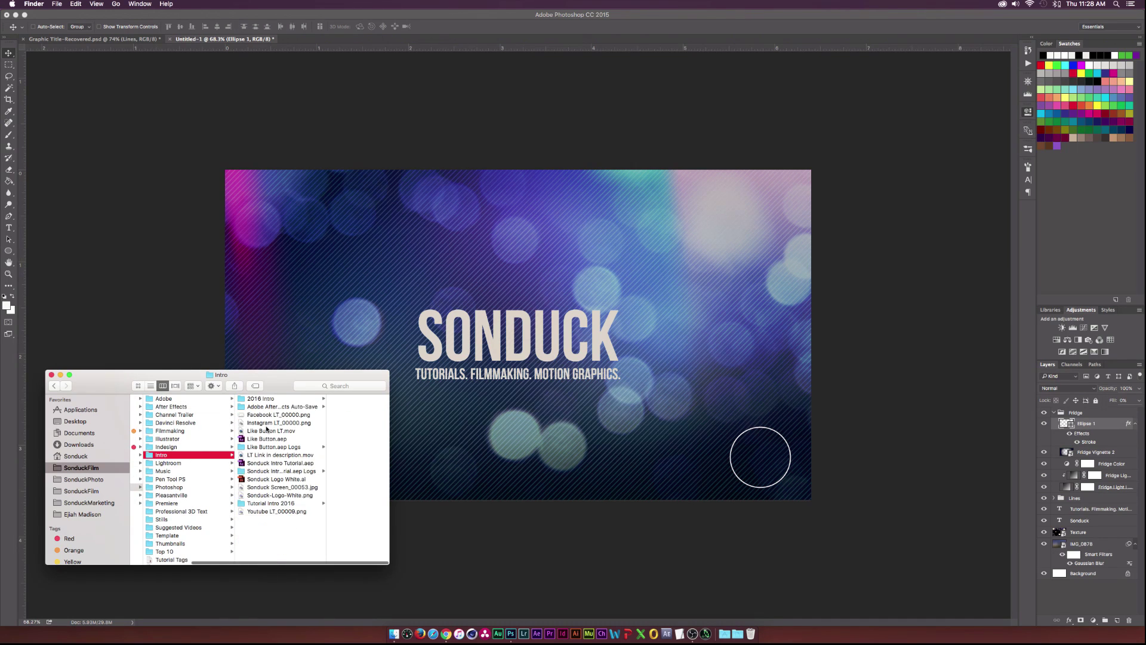
pyautogui.click(272, 497)
pyautogui.moveTo(265, 499); pyautogui.dragTo(736, 458)
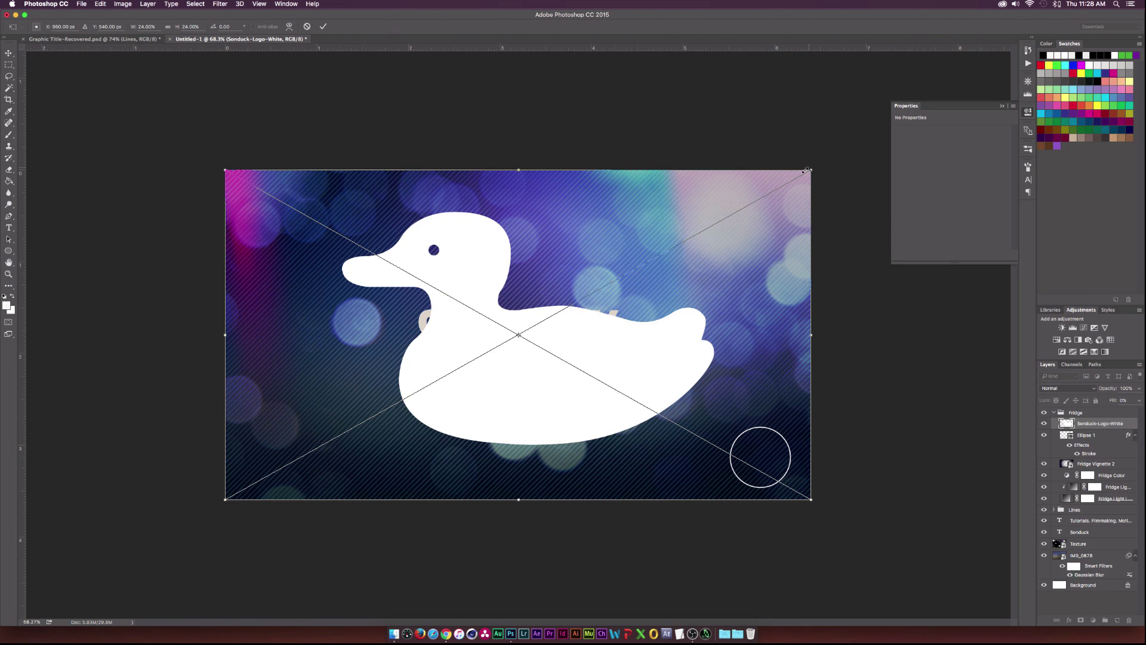
# Step: Scale the placed duck logo down to about 2.6% and position it inside the outlined circle
pyautogui.moveTo(807, 171); pyautogui.dragTo(778, 463)
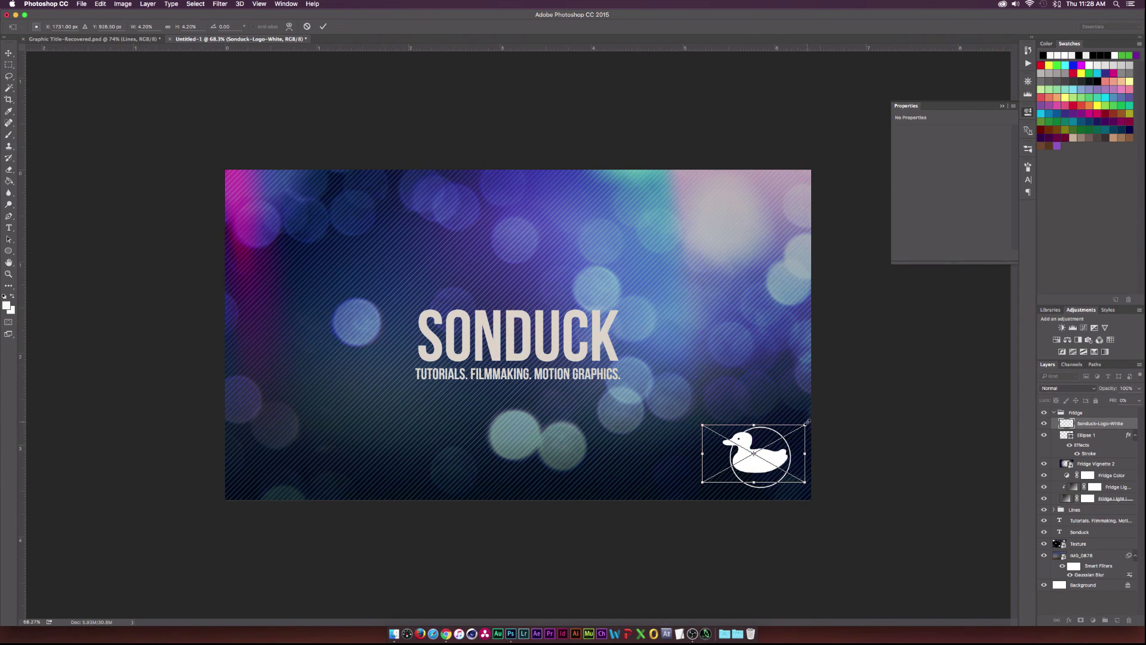
pyautogui.moveTo(804, 424); pyautogui.dragTo(786, 434)
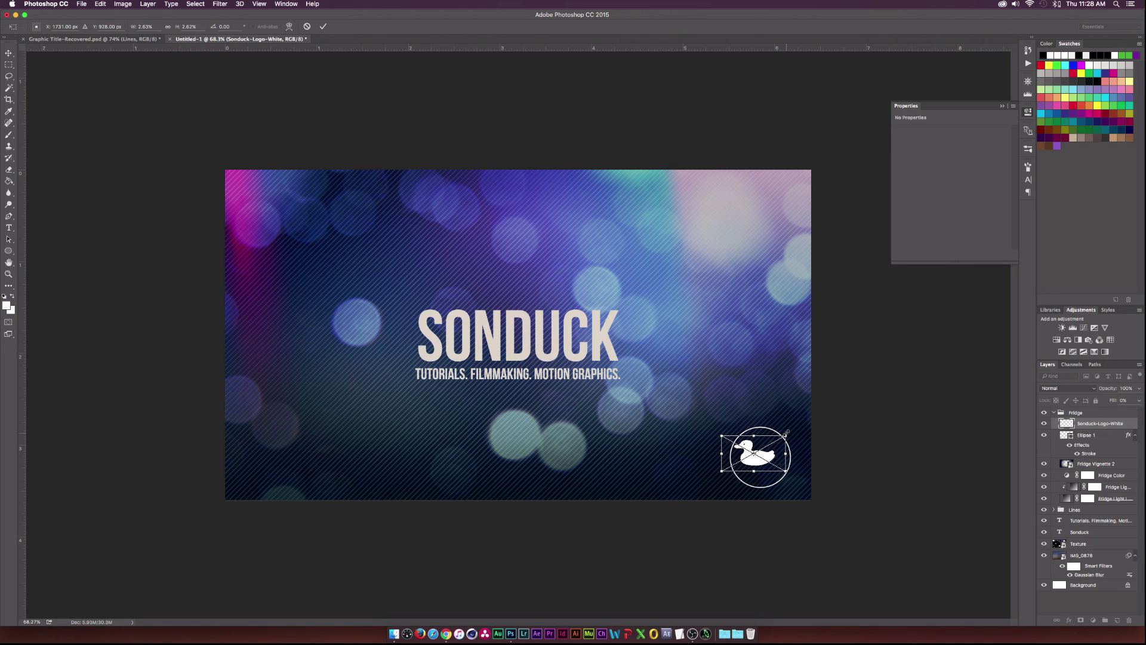
pyautogui.press('Return')
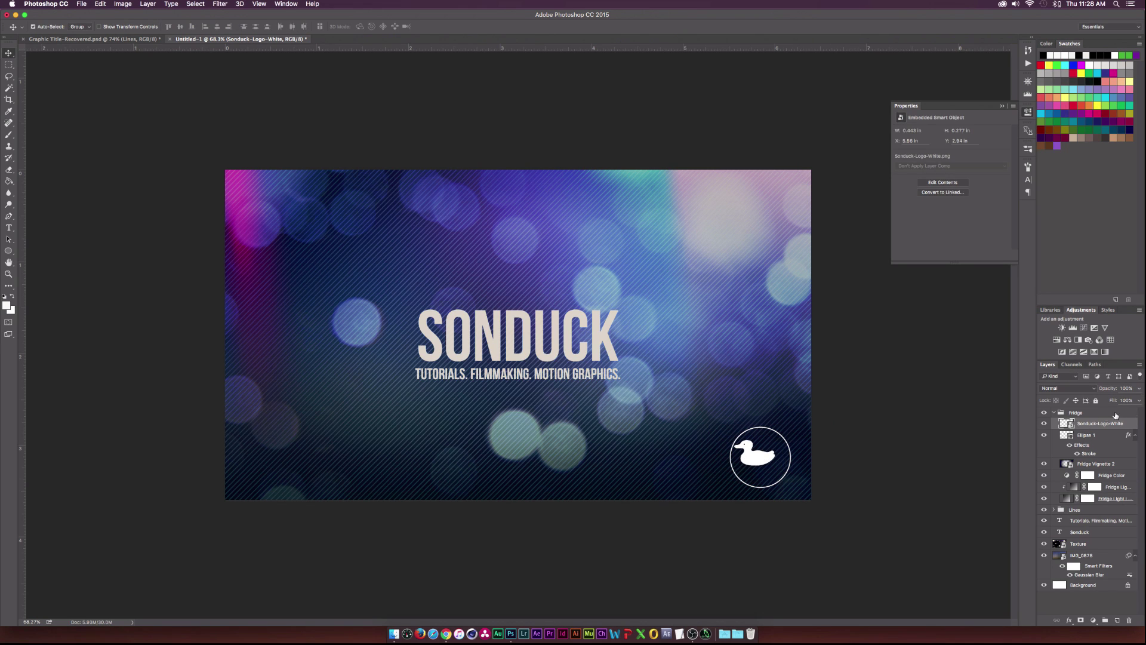
# Step: Move the duck logo and circle layers above the Fridge group and align them on their horizontal and vertical centers
pyautogui.keyDown('shift'); pyautogui.click(1096, 436); pyautogui.keyUp('shift')
pyautogui.moveTo(1087, 423); pyautogui.dragTo(1085, 409)
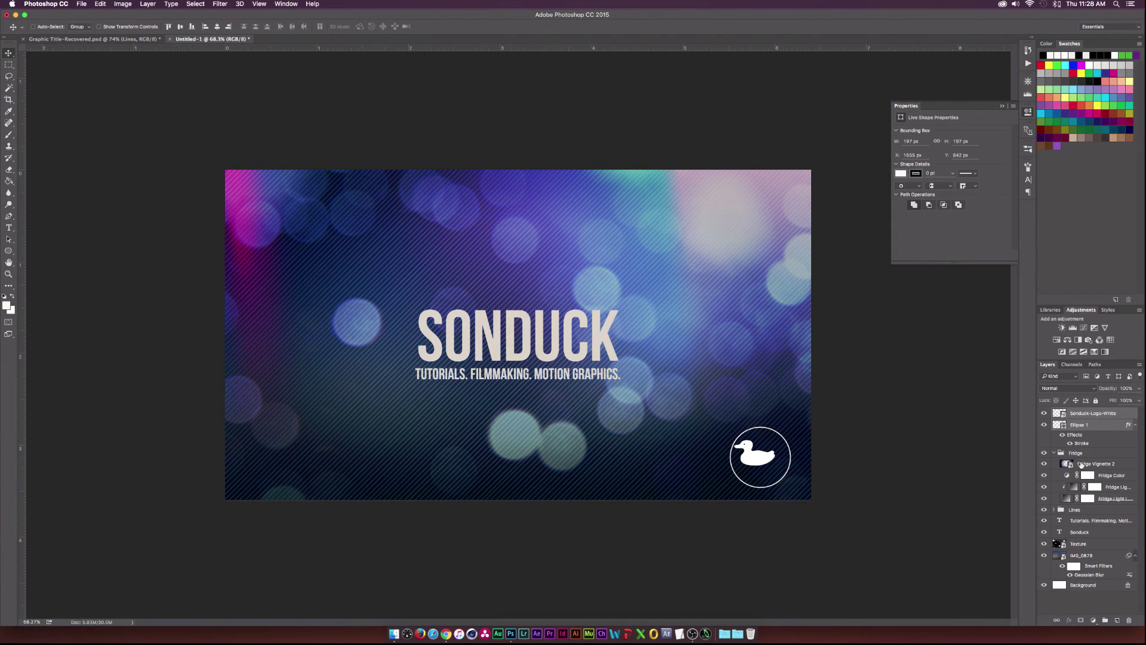
pyautogui.click(217, 26)
pyautogui.click(179, 26)
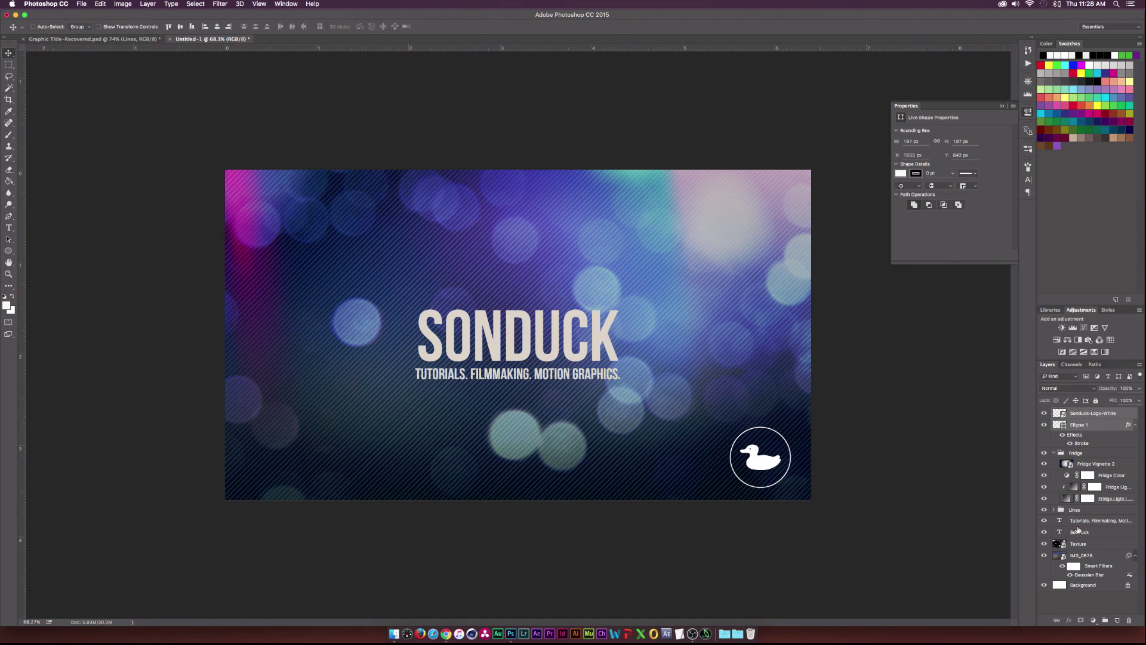
# Step: Move the tagline and Sonduck text layers together to the top of the layer stack
pyautogui.click(1078, 521)
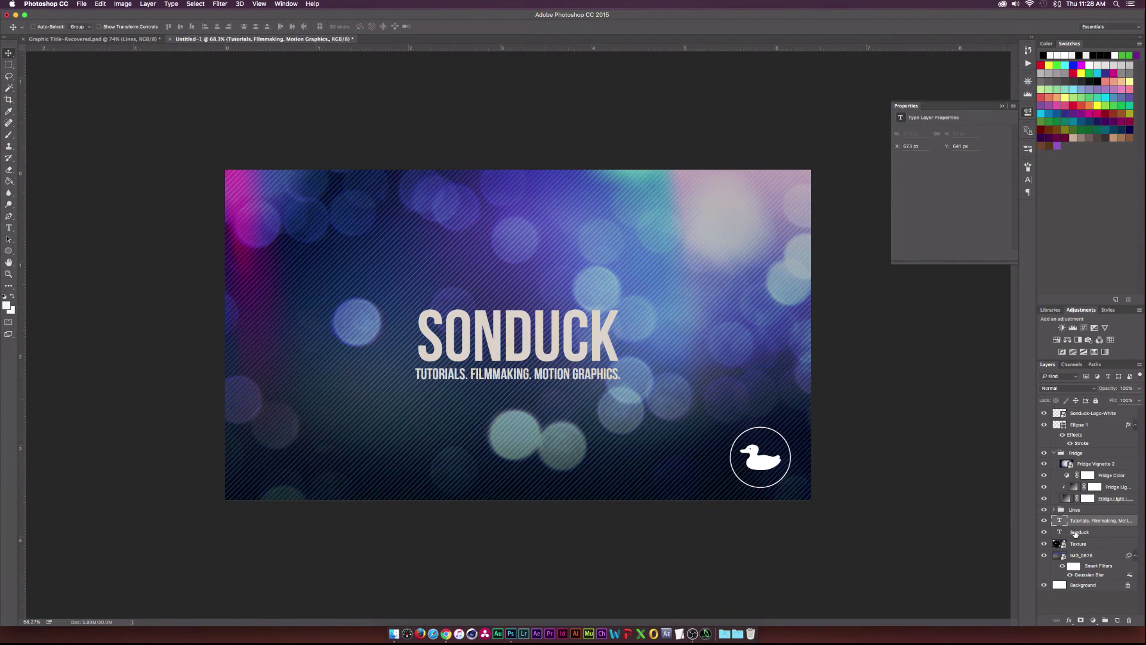
pyautogui.keyDown('shift'); pyautogui.click(1076, 532); pyautogui.keyUp('shift')
pyautogui.moveTo(1076, 532); pyautogui.dragTo(1069, 412)
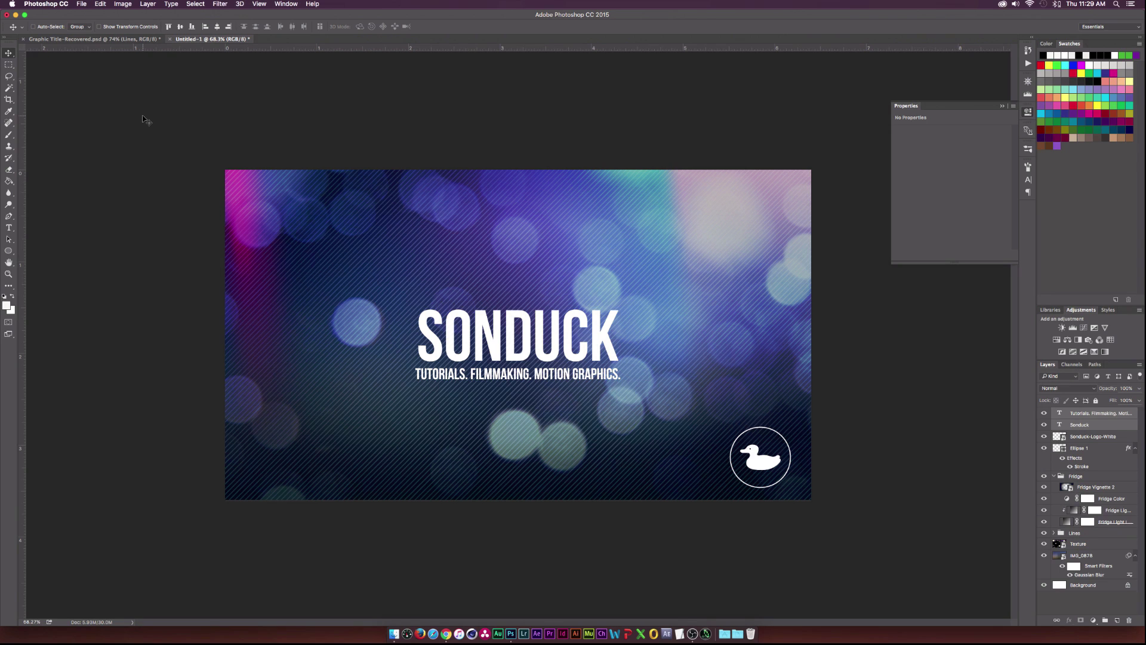
# Step: Save the document as TUT Title.psd in the Graphic Titles tutorial's Elements folder
pyautogui.click(82, 3)
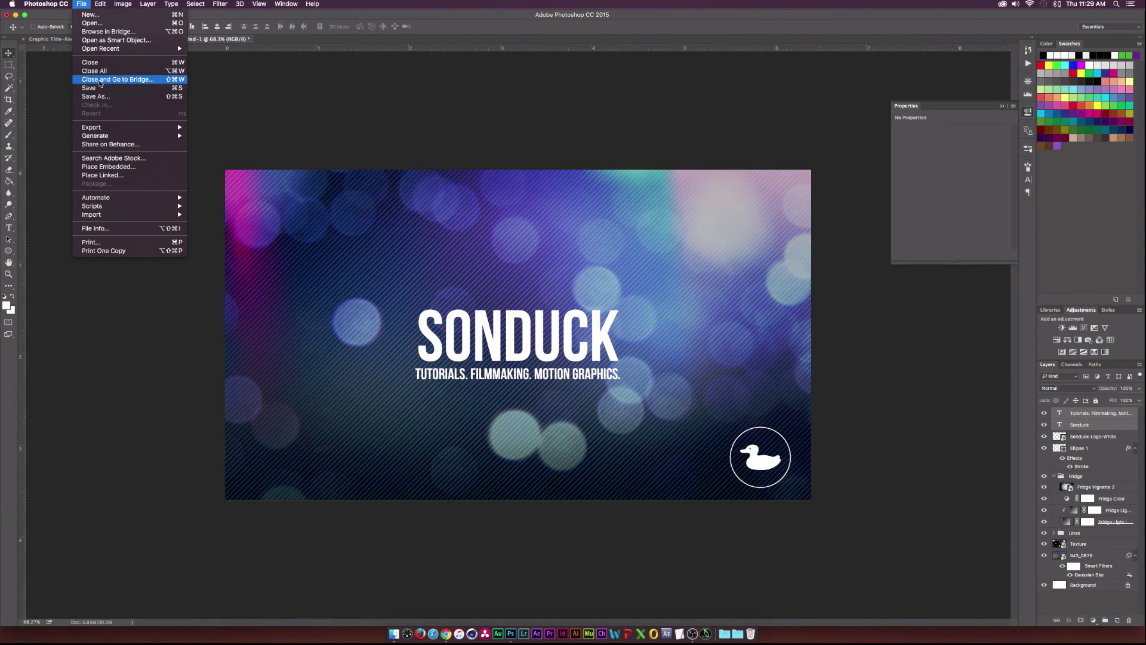
pyautogui.click(127, 96)
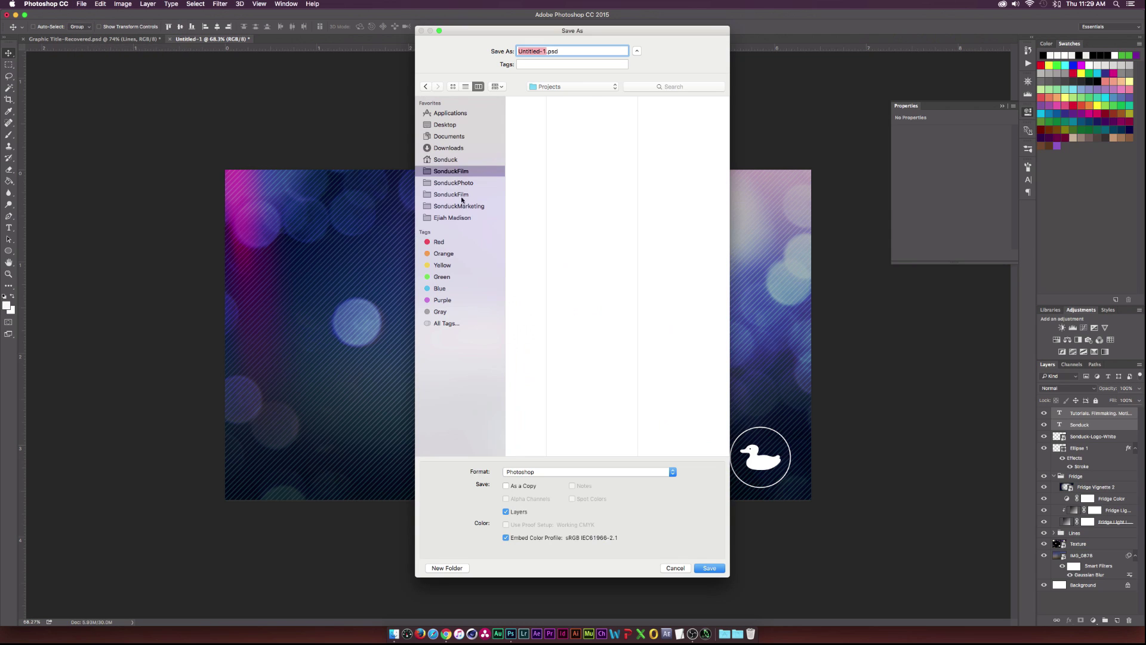
pyautogui.hscroll(-5, 567, 149)
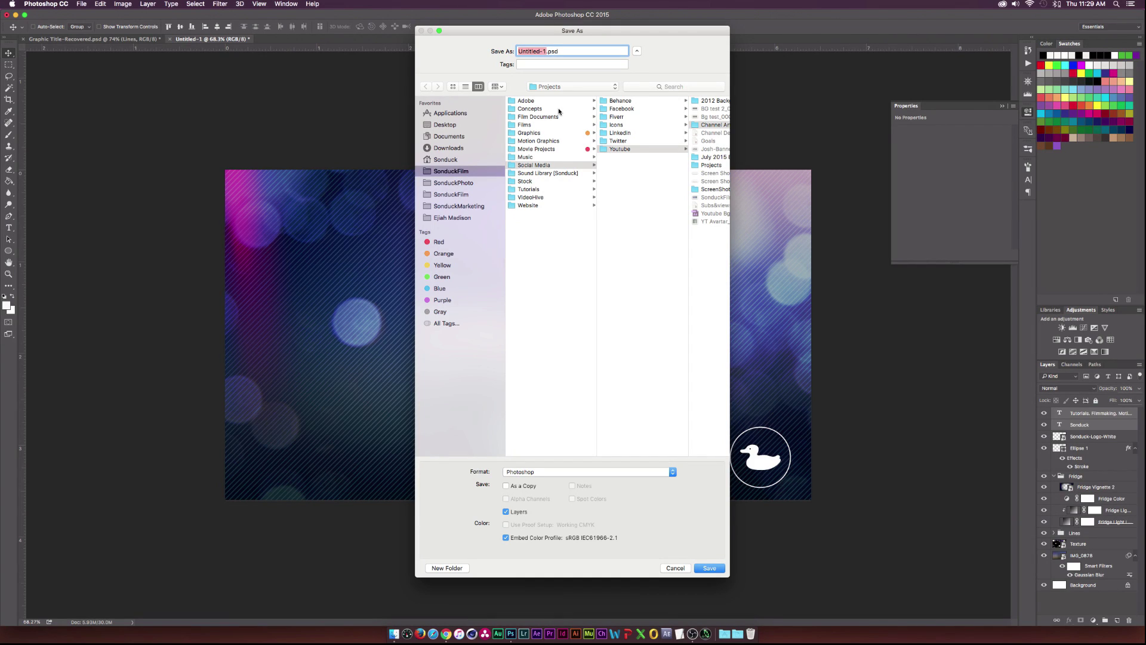
pyautogui.write('TUT Tiutle')
pyautogui.press('BackSpace')
pyautogui.press('BackSpace')
pyautogui.press('BackSpace')
pyautogui.write('tle')
pyautogui.click(528, 189)
pyautogui.click(621, 116)
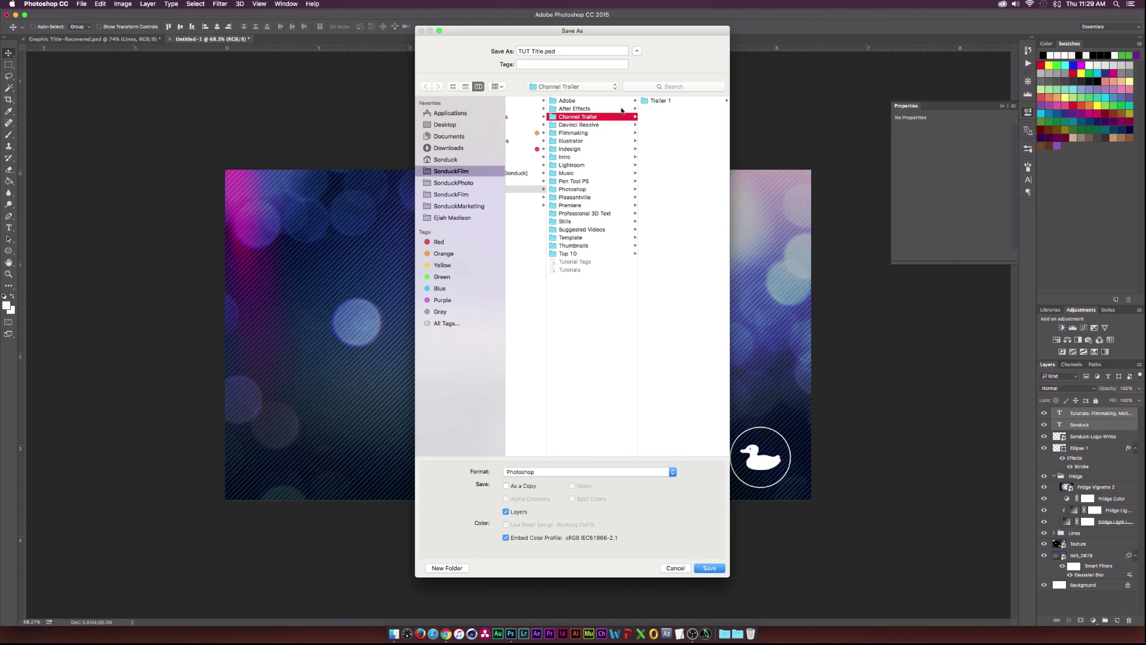
pyautogui.press('Return')
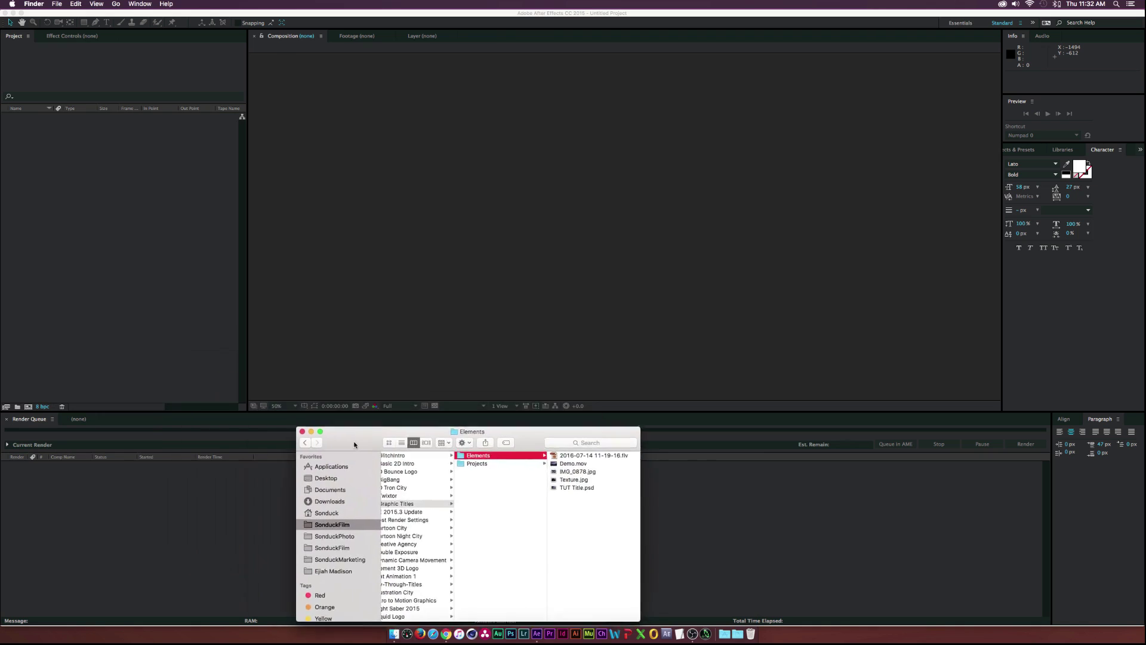
# Step: Import TUT Title.psd into After Effects as Composition - Retain Layer Sizes with editable layer styles
pyautogui.moveTo(352, 431); pyautogui.dragTo(408, 371)
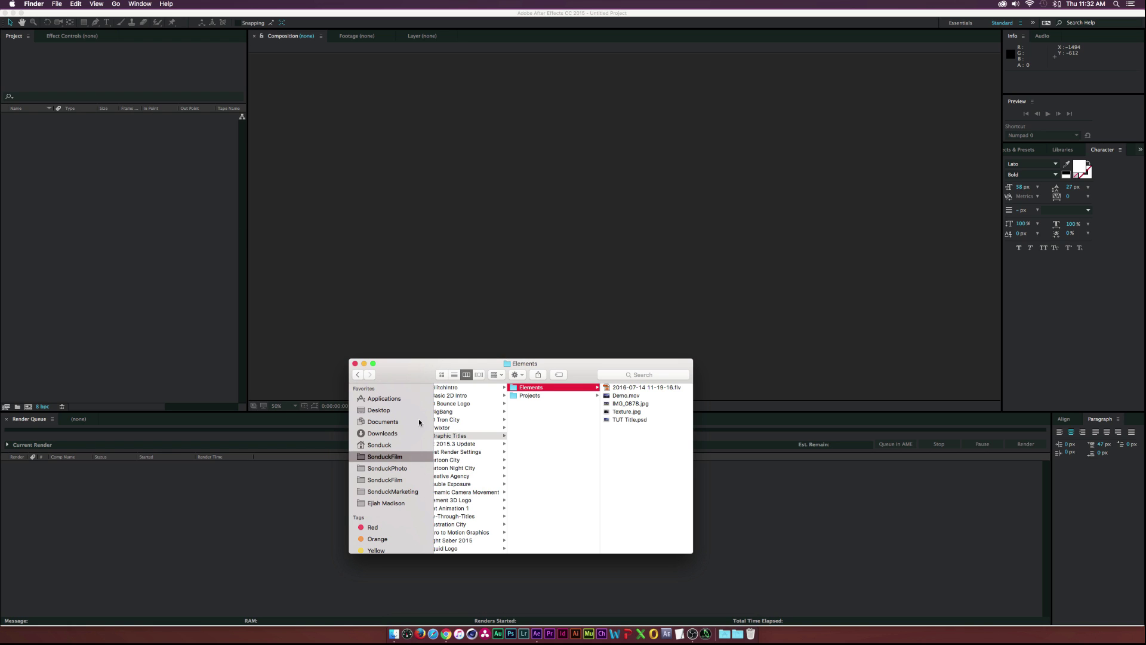
pyautogui.click(630, 421)
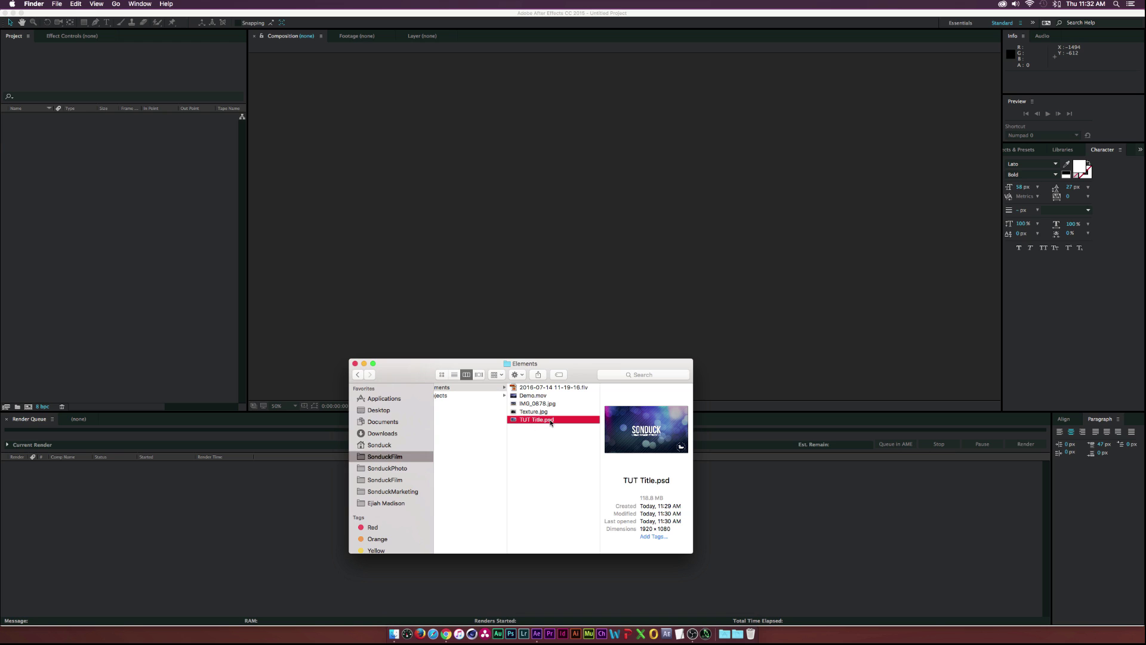
pyautogui.moveTo(550, 421); pyautogui.dragTo(125, 262)
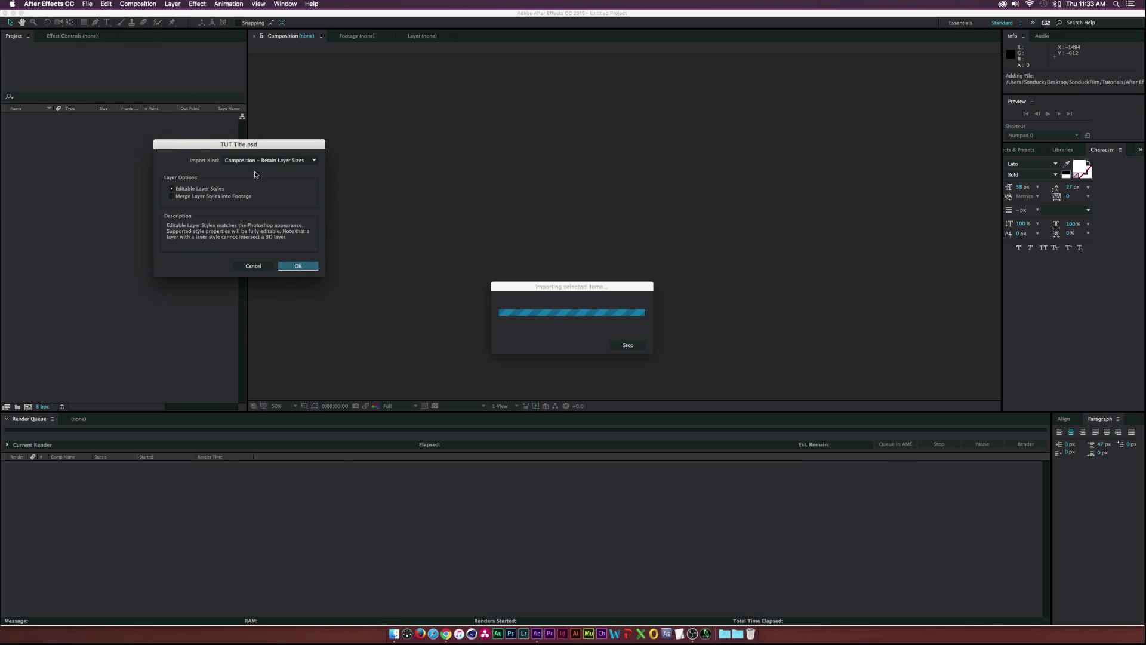
pyautogui.click(244, 161)
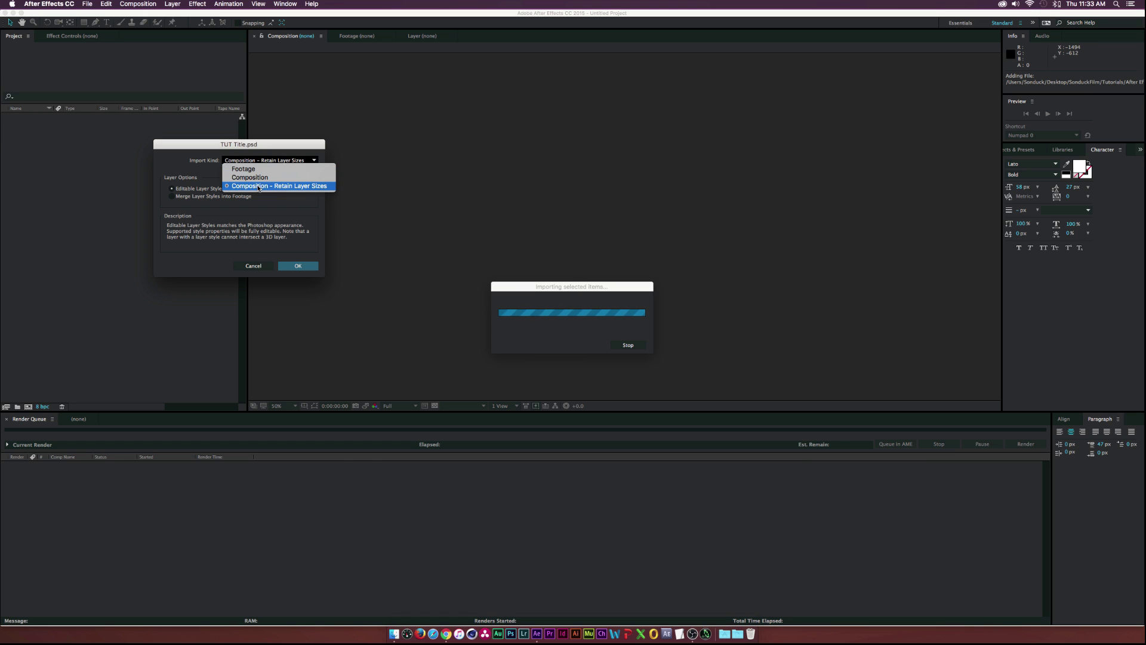
pyautogui.click(239, 186)
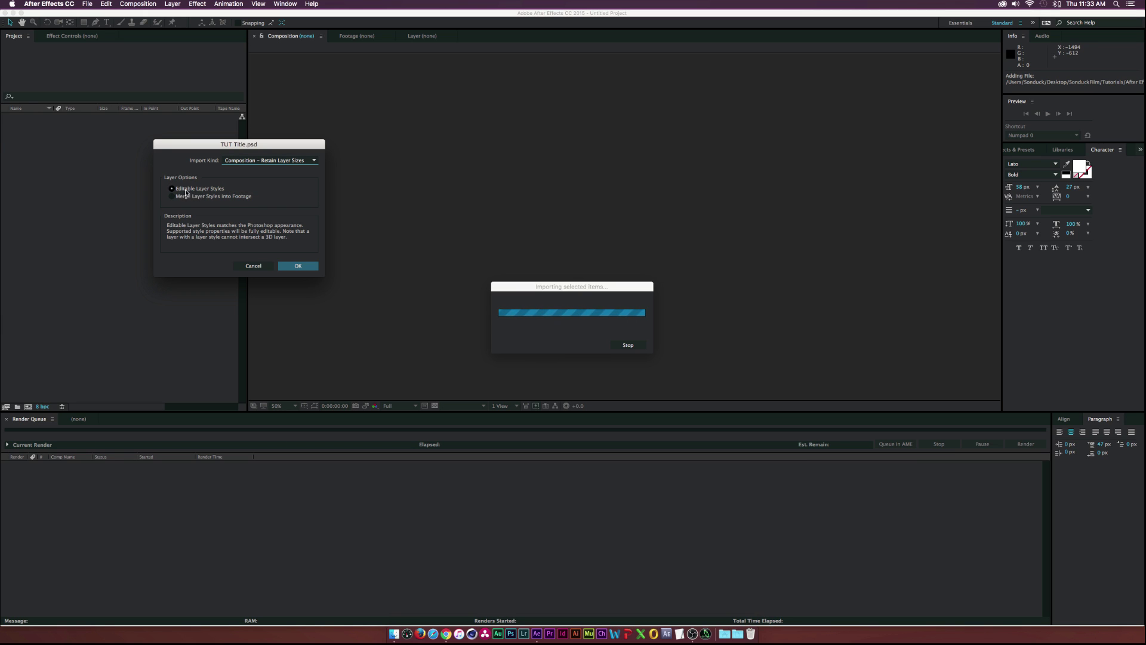
pyautogui.click(298, 267)
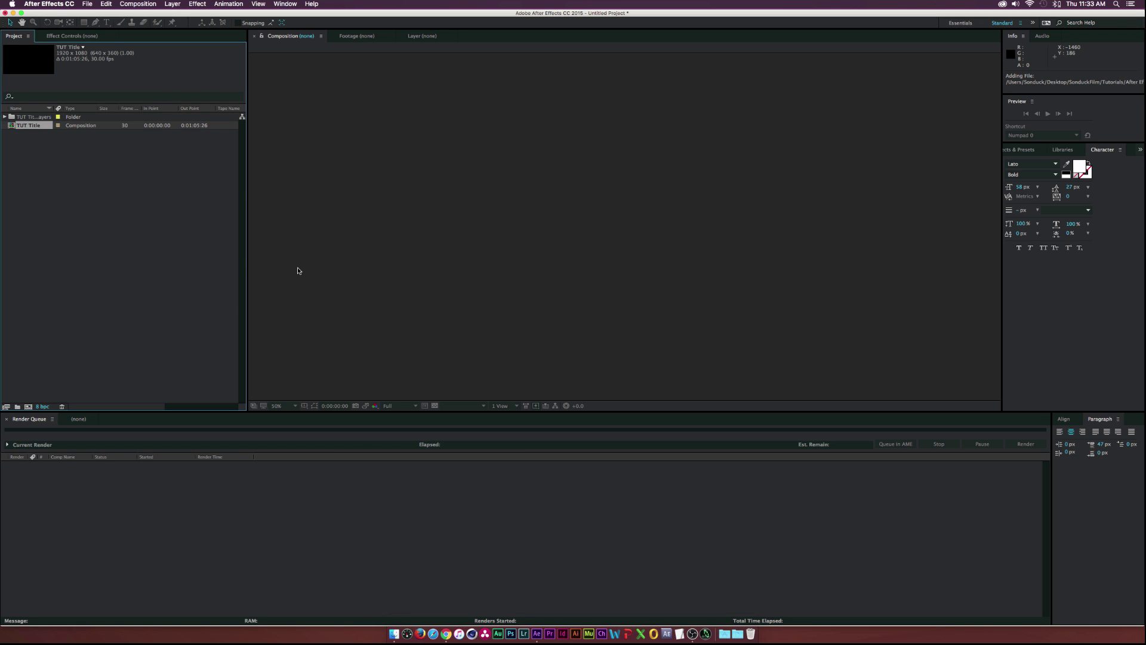
# Step: Open the TUT Title composition and set its preview resolution to Full
pyautogui.doubleClick(14, 127)
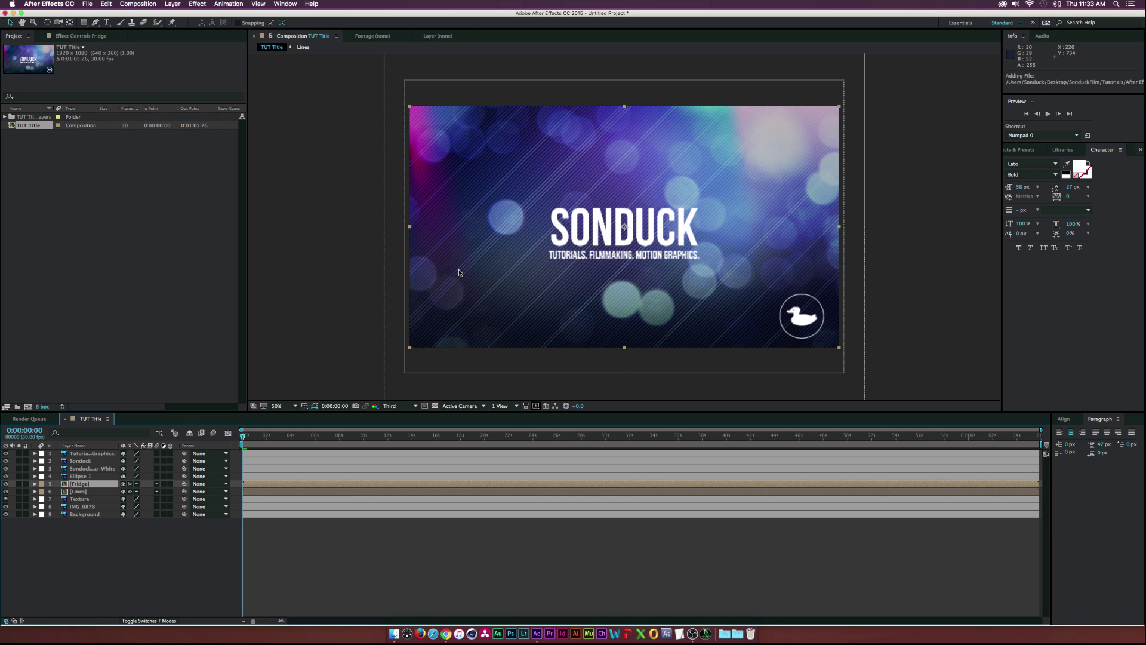
pyautogui.click(396, 406)
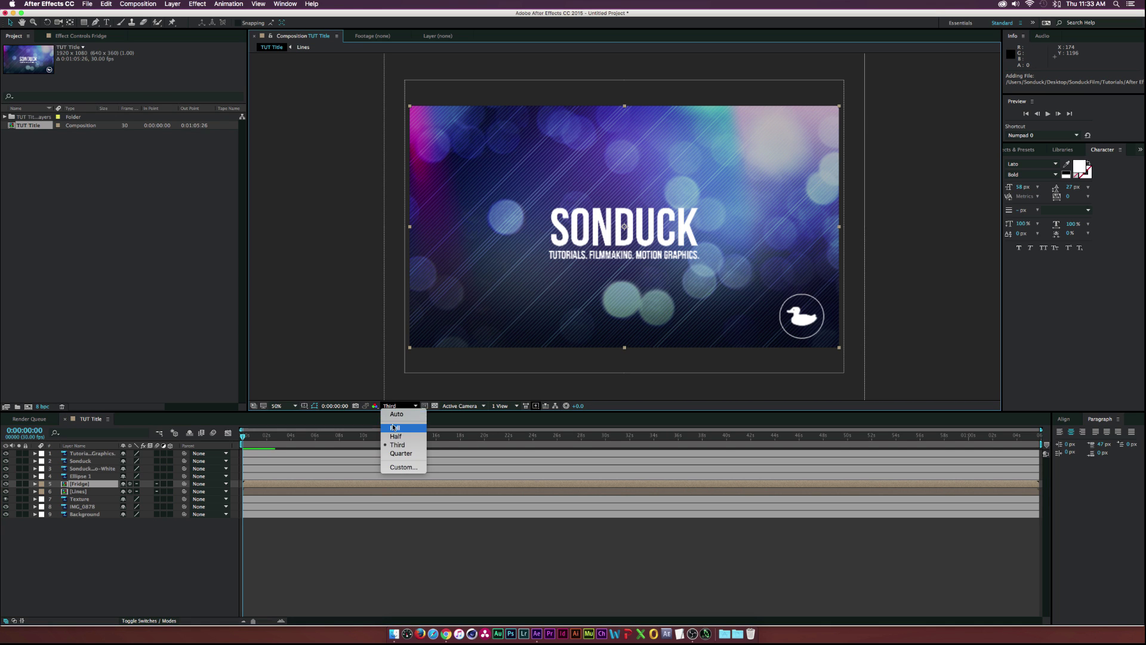
pyautogui.click(400, 426)
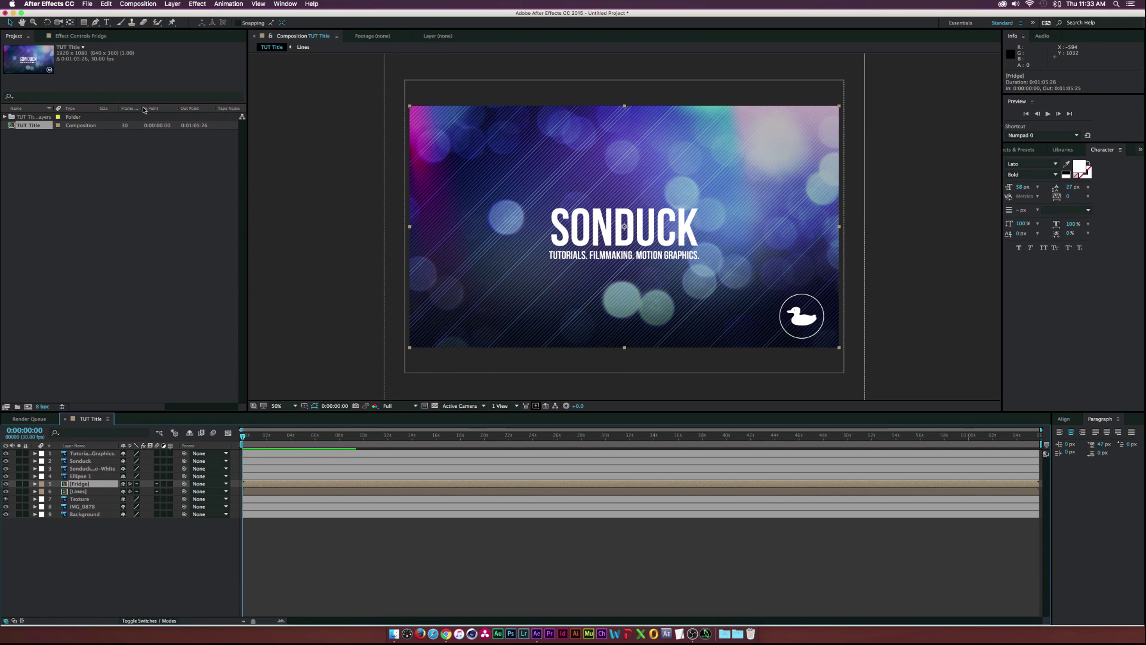
# Step: Set the TUT Title composition's frame rate to 24 frames per second
pyautogui.moveTo(143, 109); pyautogui.dragTo(188, 109)
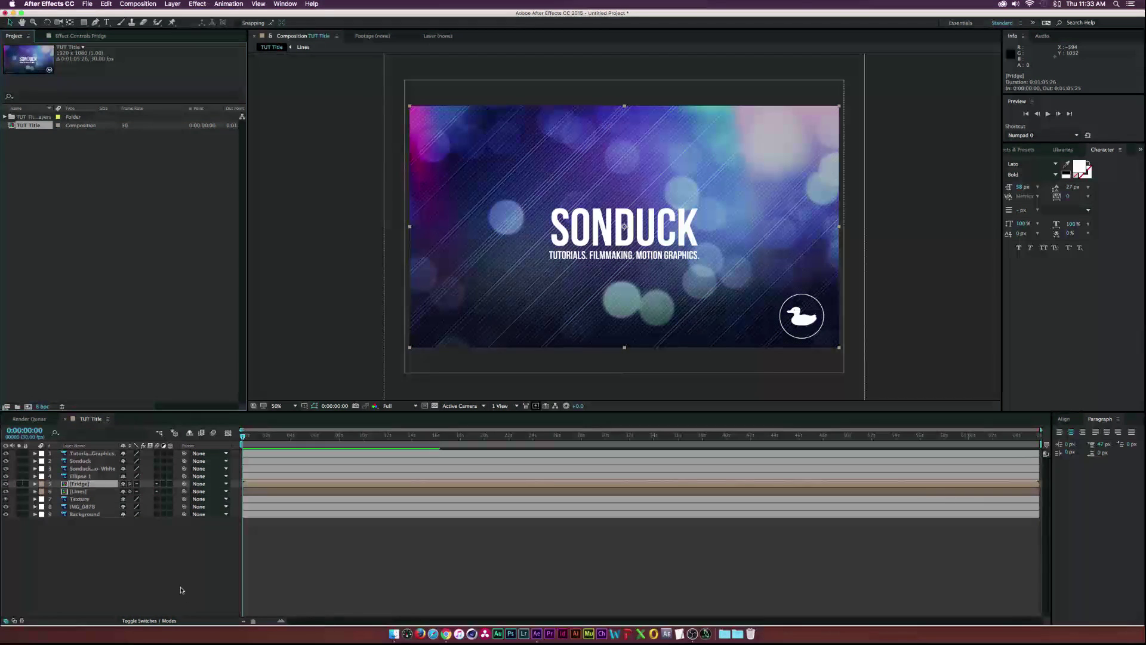
pyautogui.click(145, 3)
pyautogui.click(153, 30)
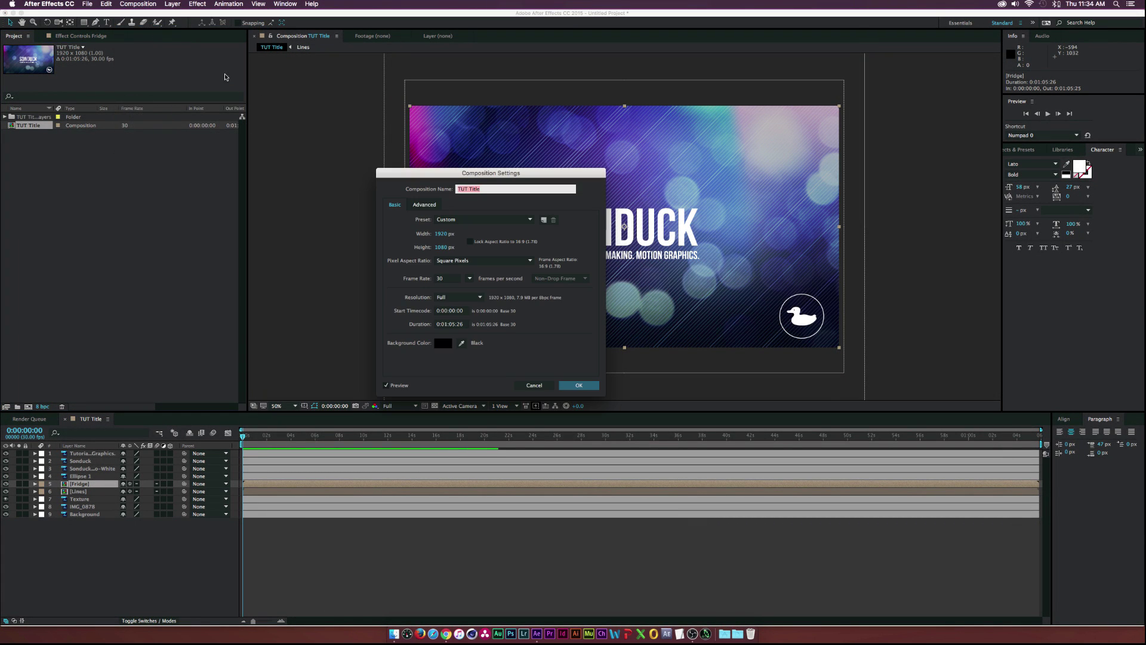
pyautogui.click(470, 278)
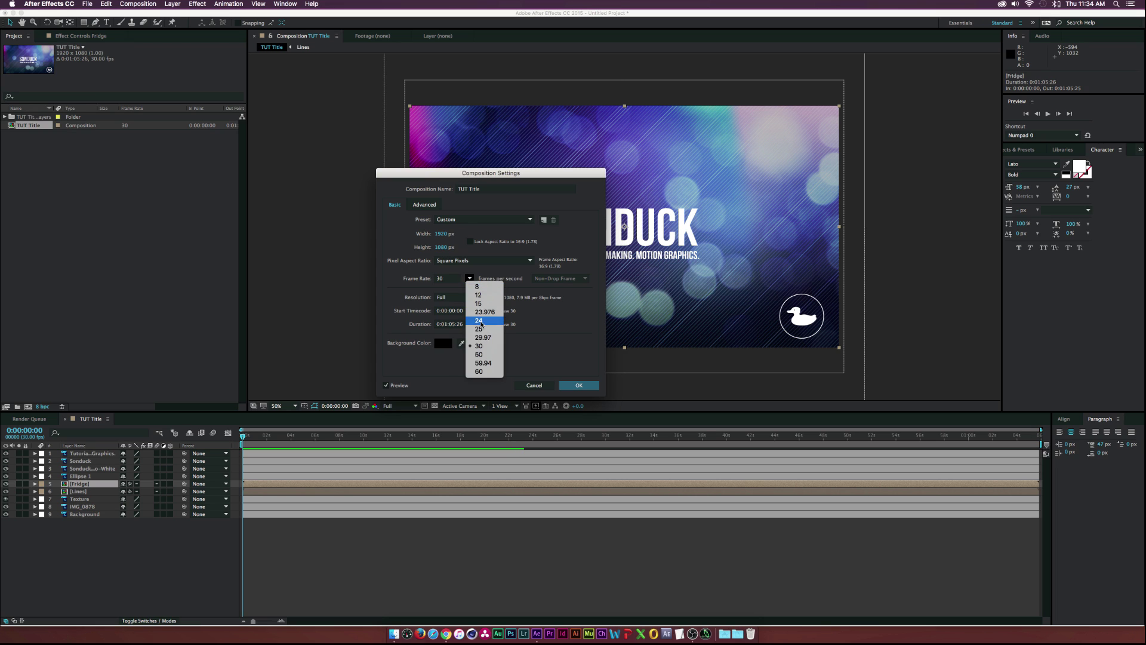
pyautogui.click(481, 322)
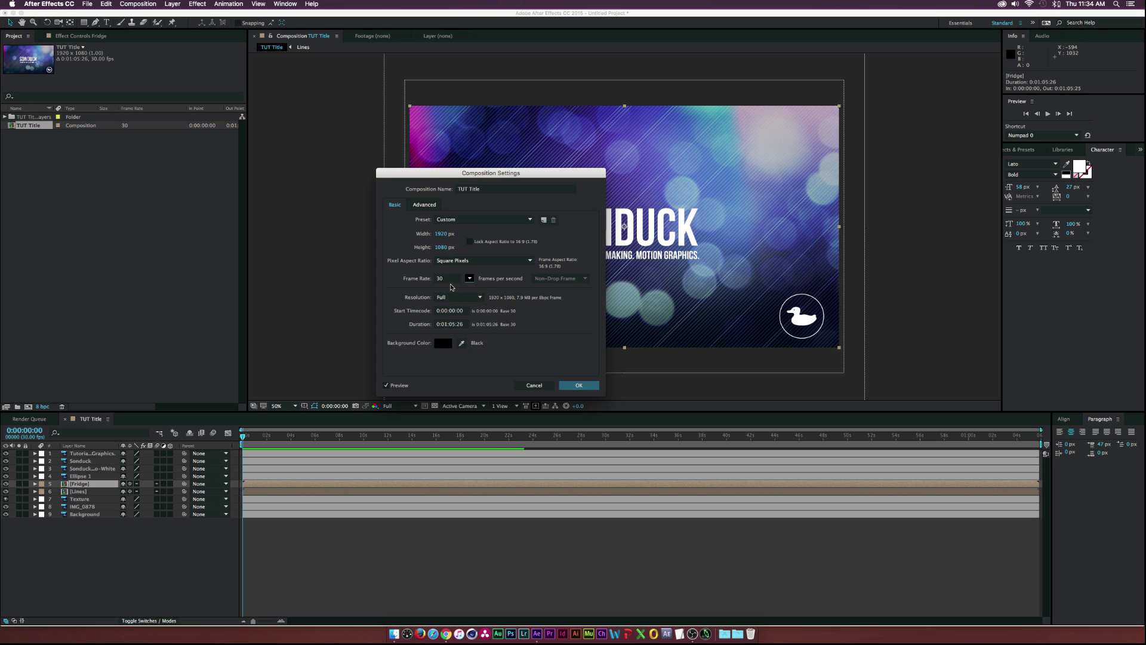
pyautogui.click(579, 386)
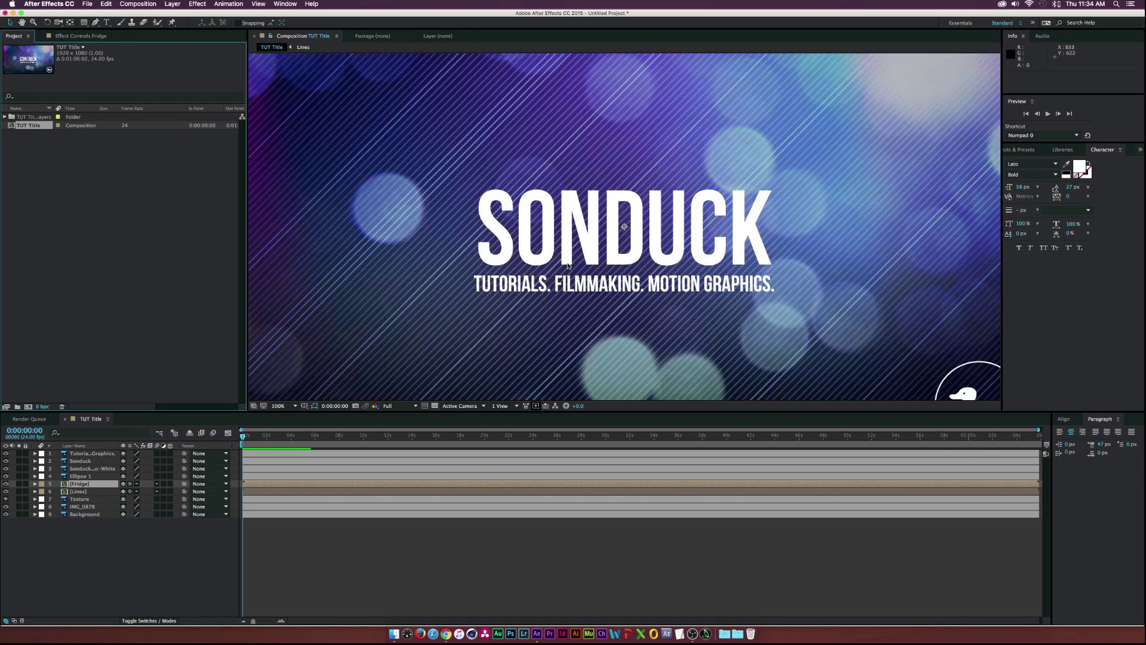
# Step: Fit the composition in the viewer and set the preview resolution to Third
pyautogui.press('.')
pyautogui.press(',')
pyautogui.click(276, 406)
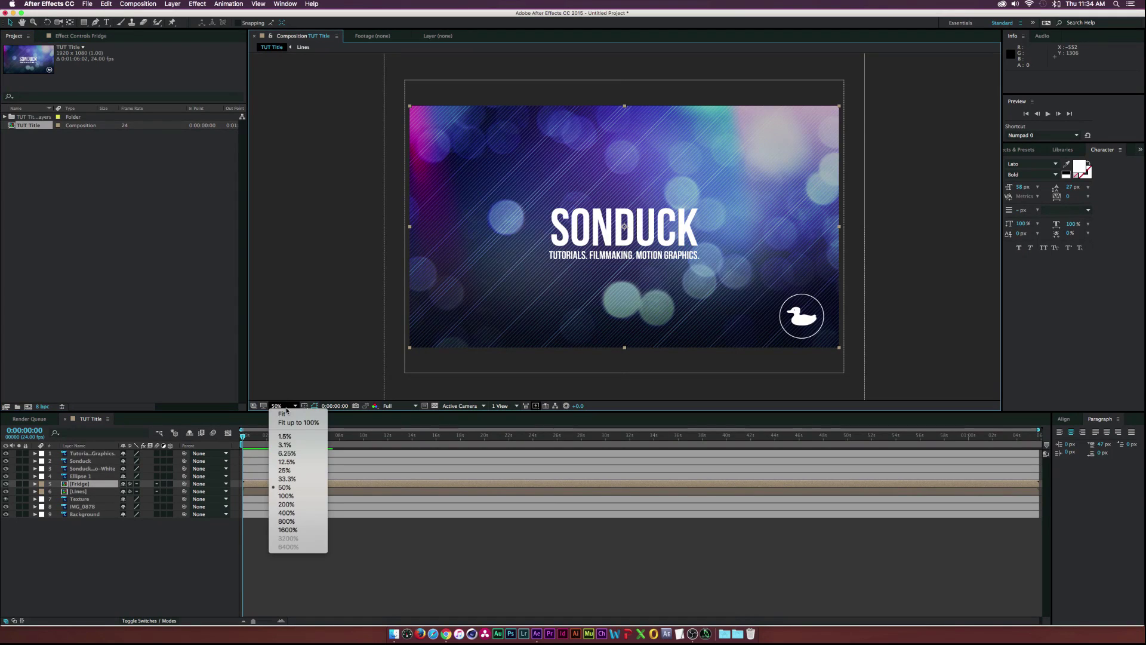
pyautogui.click(289, 412)
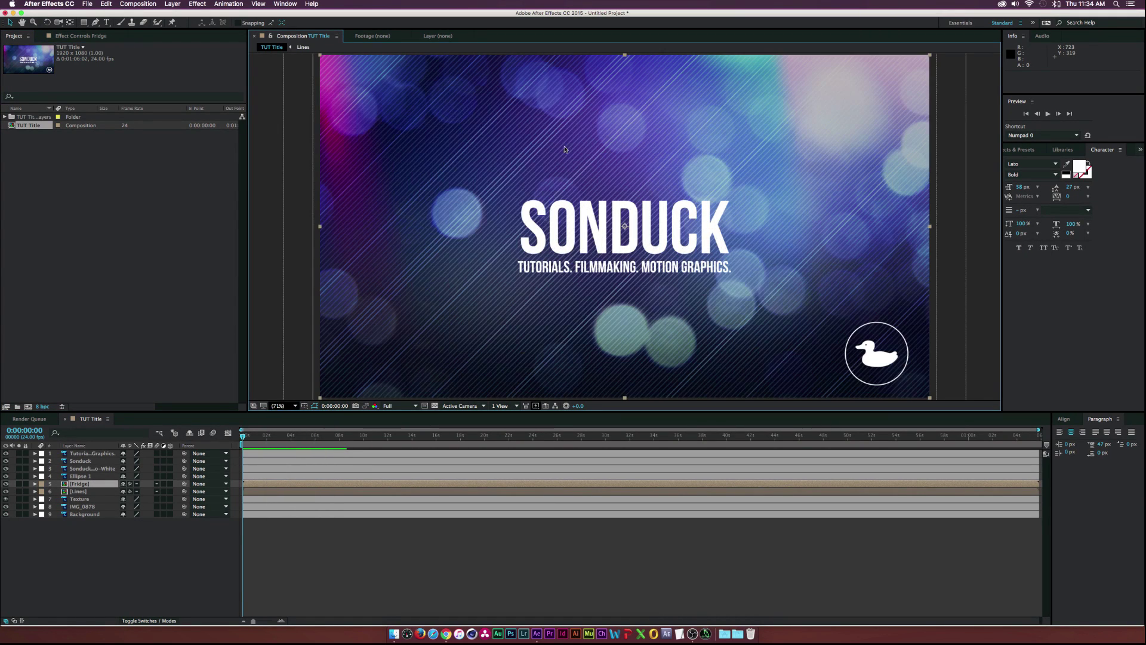
pyautogui.click(397, 406)
pyautogui.click(395, 444)
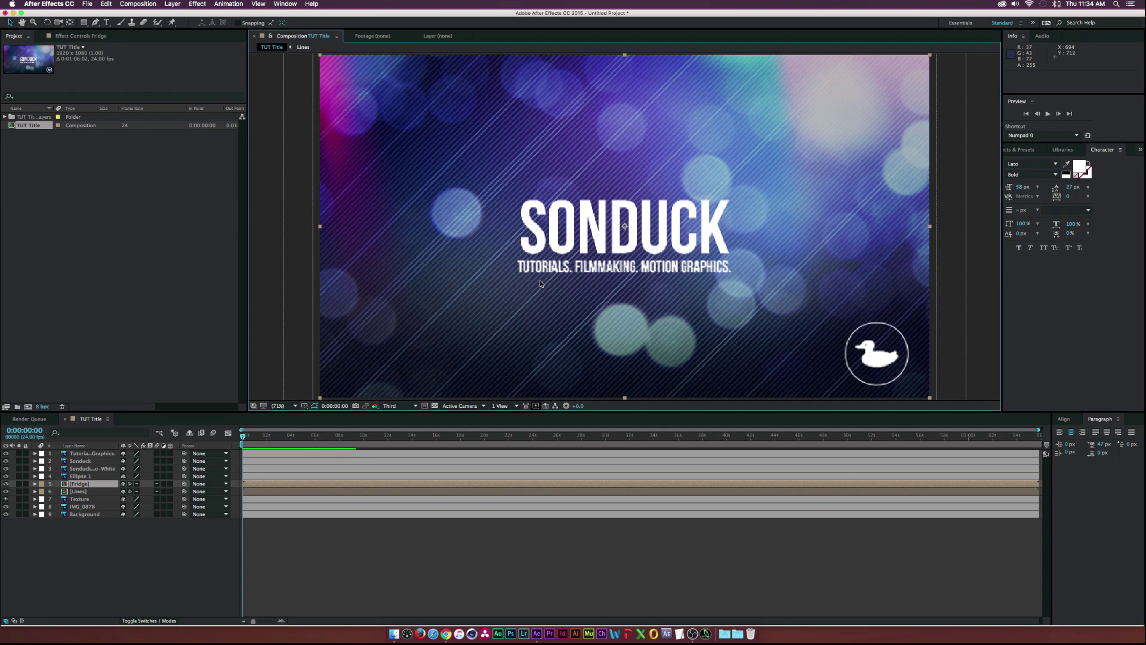
# Step: Pre-compose the Sonduck and tagline text layers together into a new composition named Titles
pyautogui.click(88, 469)
pyautogui.click(86, 461)
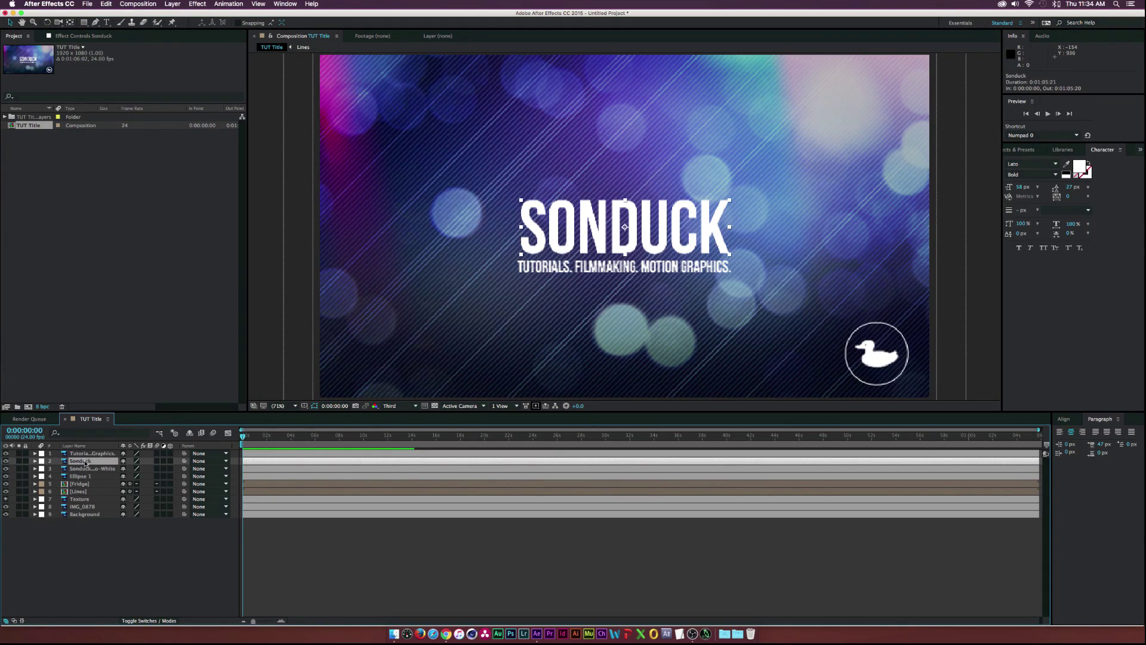
pyautogui.keyDown('shift'); pyautogui.click(84, 469); pyautogui.keyUp('shift')
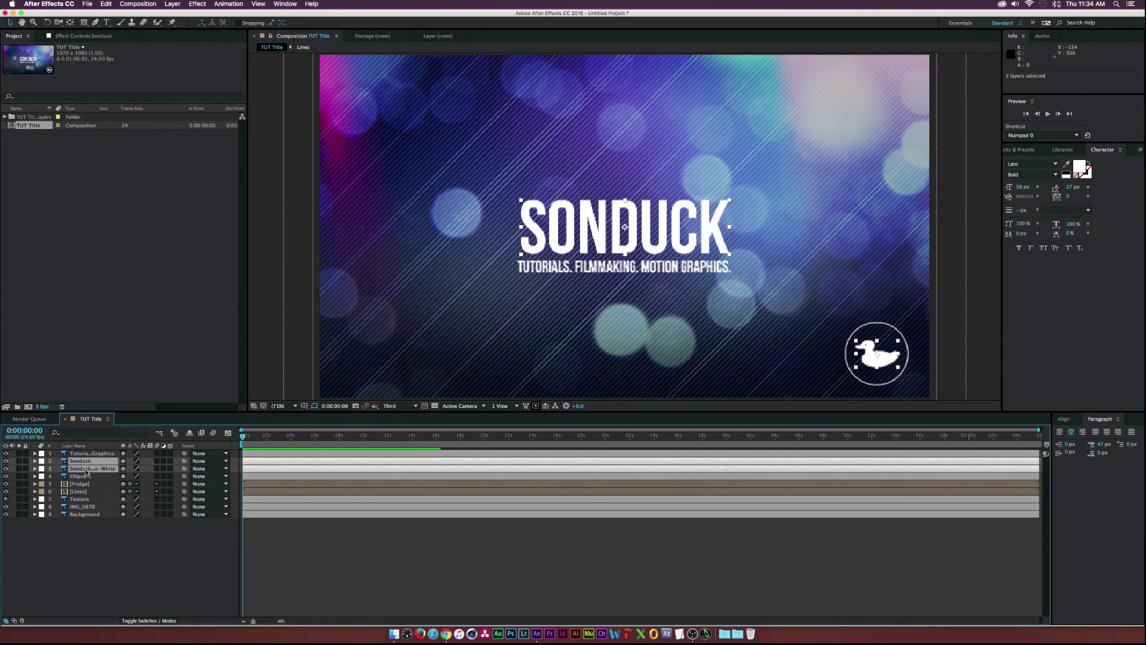
pyautogui.keyDown('super'); pyautogui.click(85, 469); pyautogui.keyUp('super')
pyautogui.keyDown('super'); pyautogui.click(88, 453); pyautogui.keyUp('super')
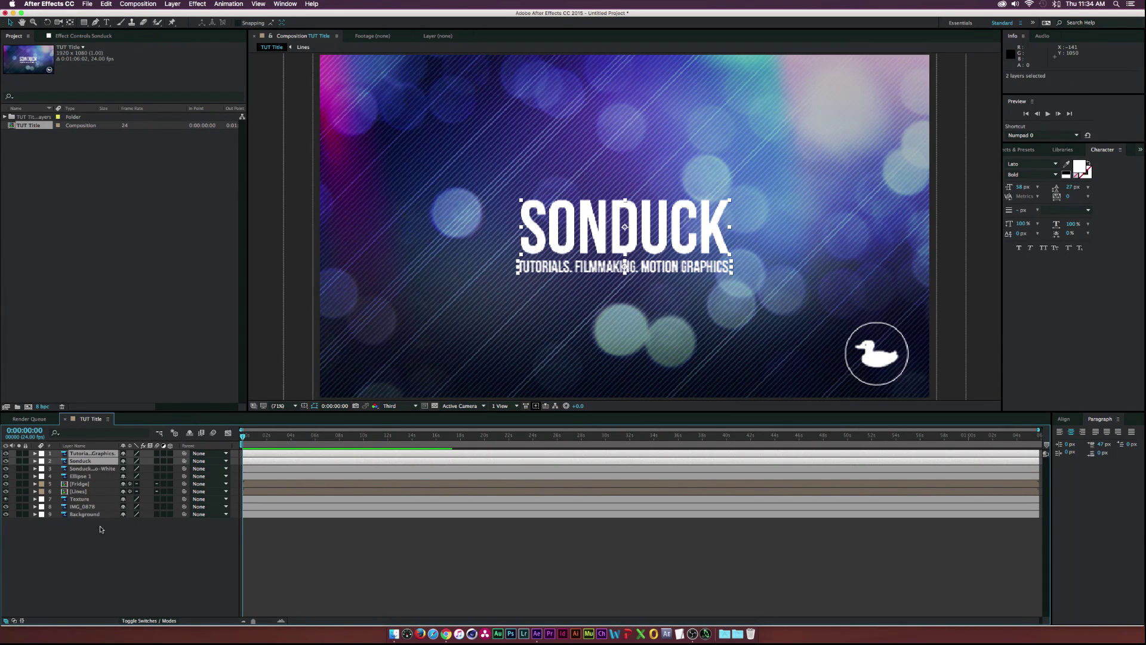
pyautogui.click(162, 2)
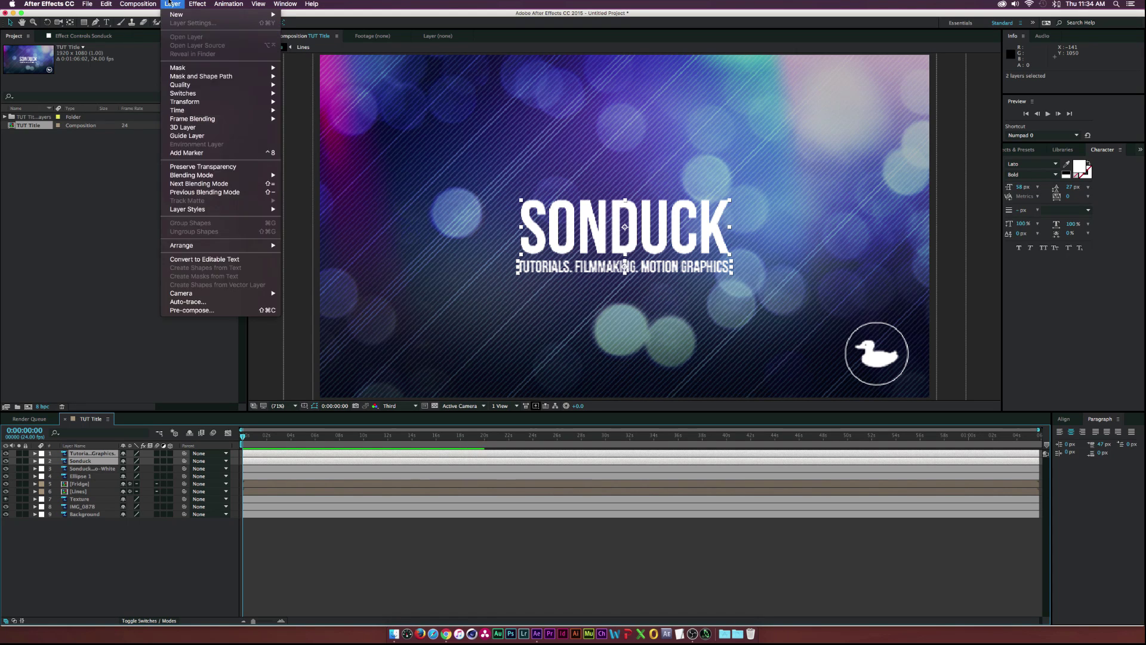
pyautogui.moveTo(138, 4)
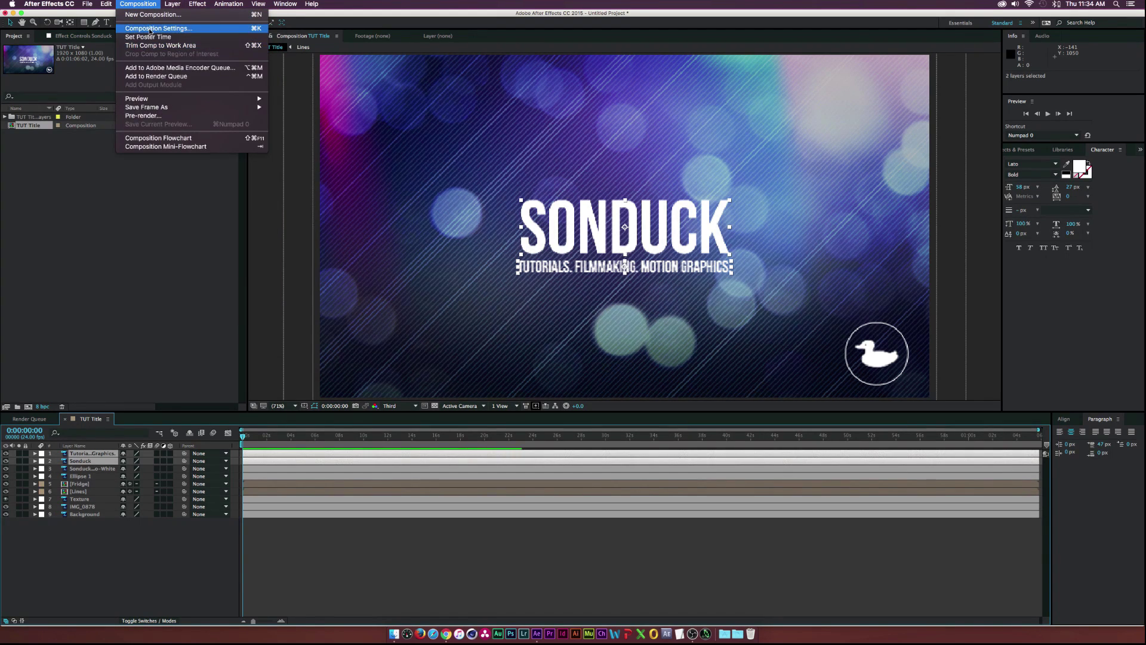
pyautogui.moveTo(148, 109)
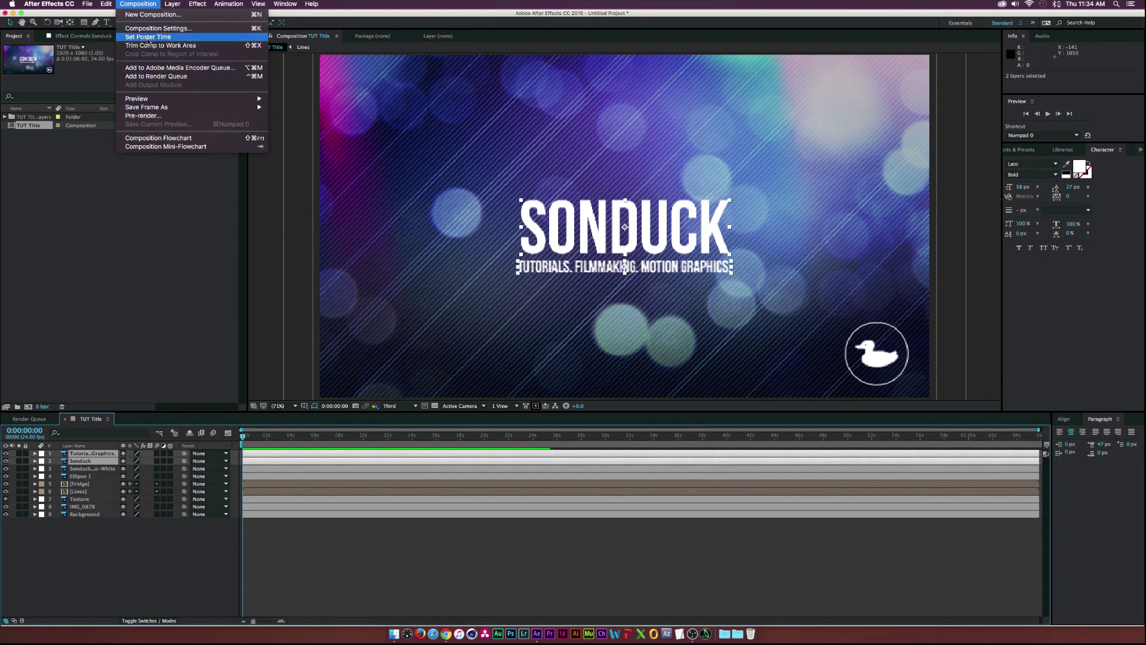
pyautogui.moveTo(173, 3)
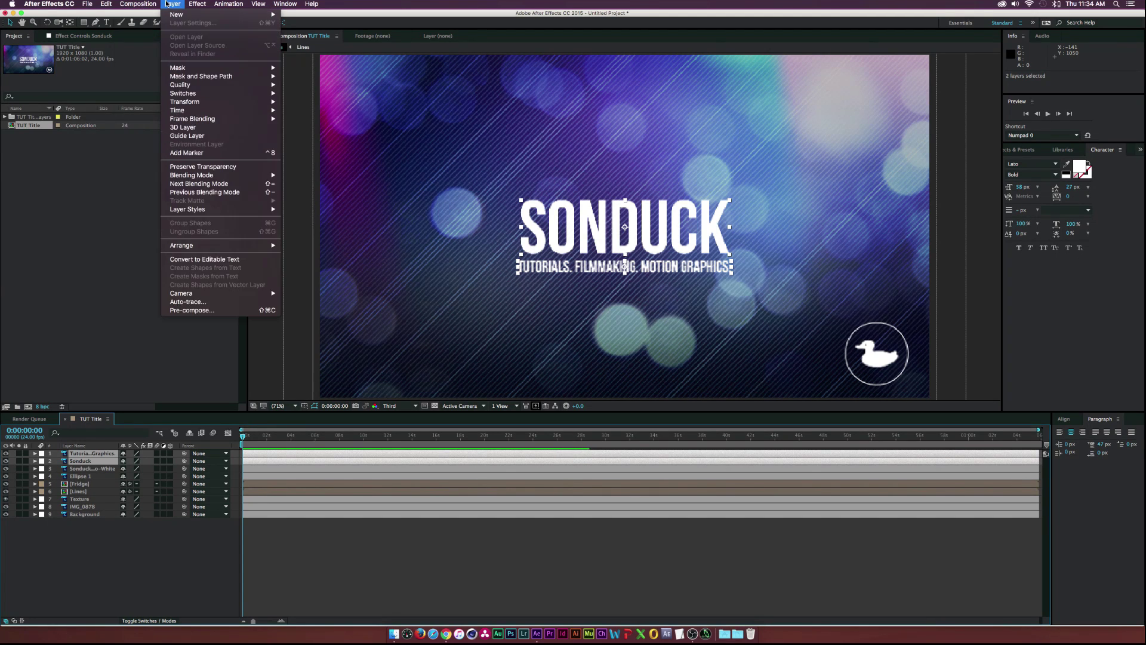
pyautogui.click(191, 310)
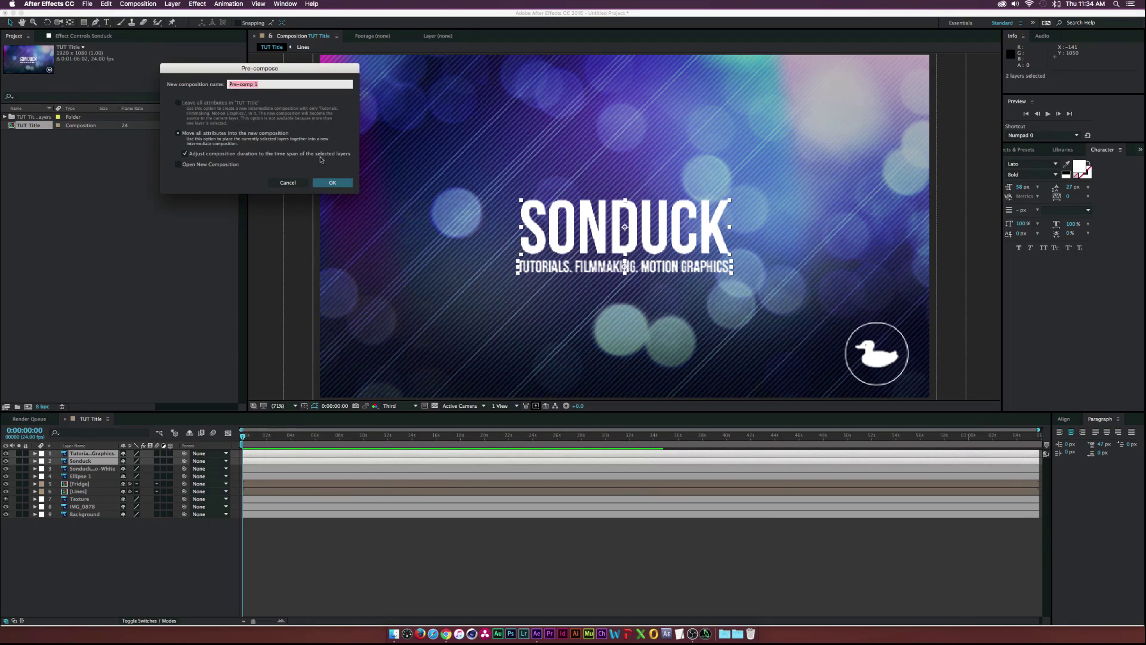
pyautogui.write('Titles')
pyautogui.press('Return')
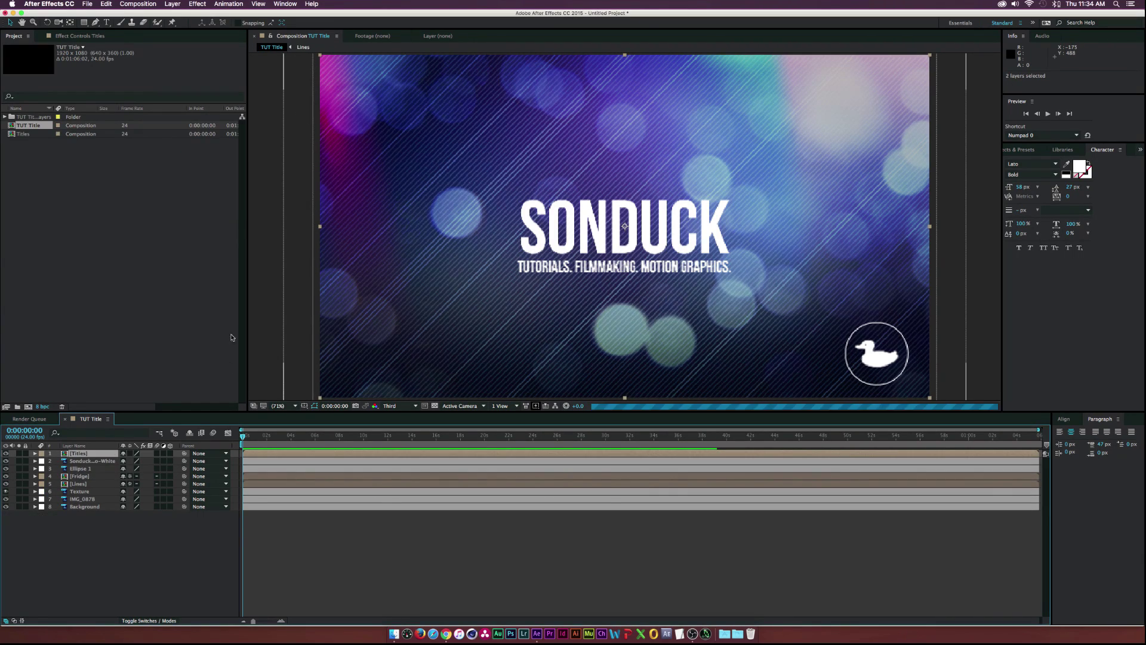
# Step: Animate the Titles layer's scale with keyframes from 79% at the start to 100% at 5 seconds
pyautogui.press('s')
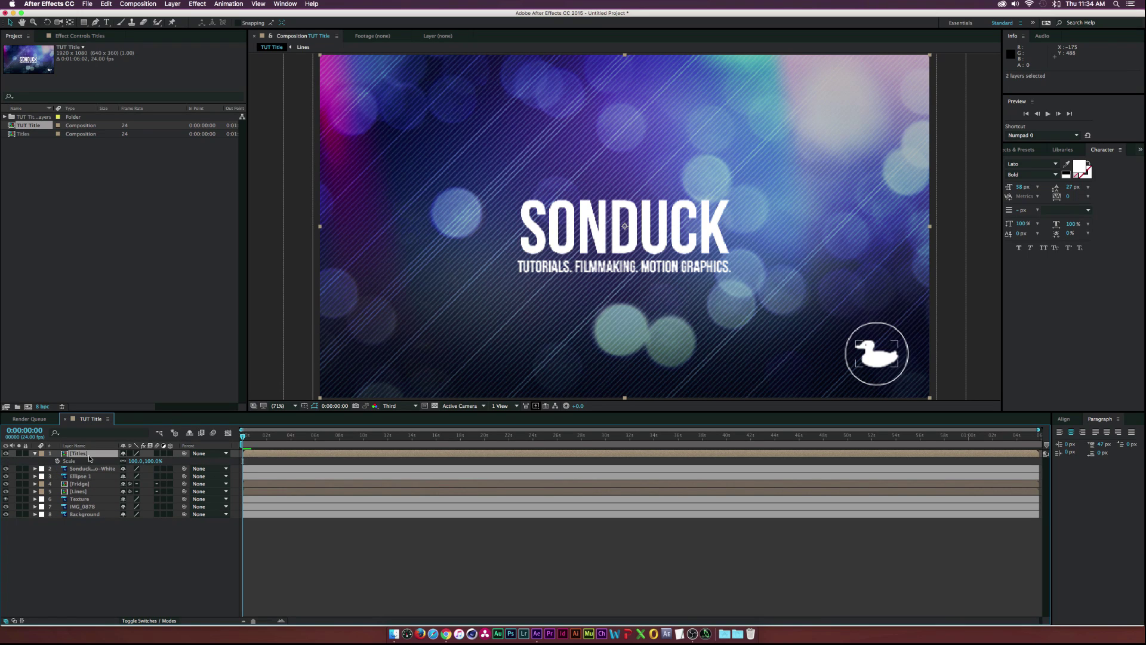
pyautogui.click(57, 461)
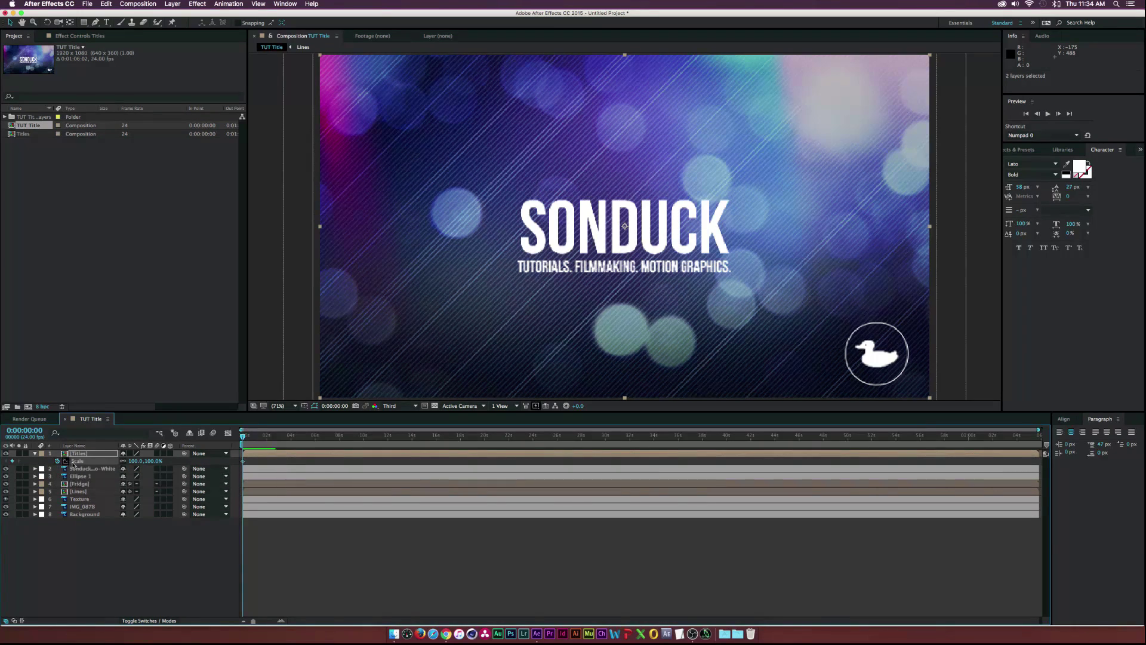
pyautogui.press('=')
pyautogui.press('=')
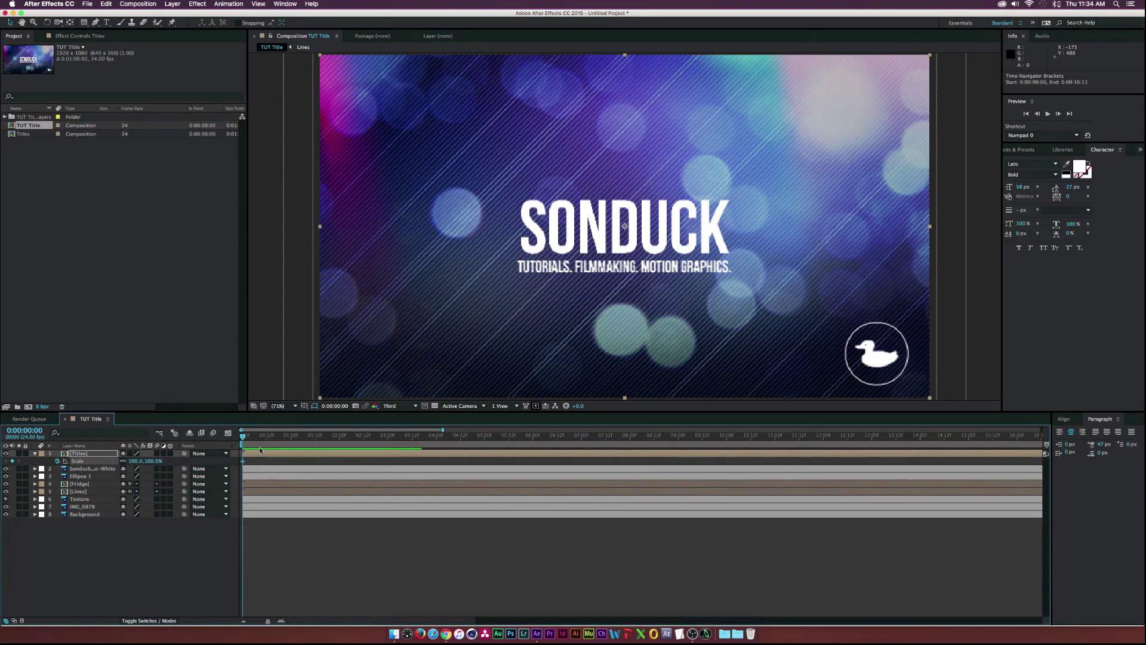
pyautogui.click(243, 462)
pyautogui.moveTo(461, 459); pyautogui.dragTo(485, 458)
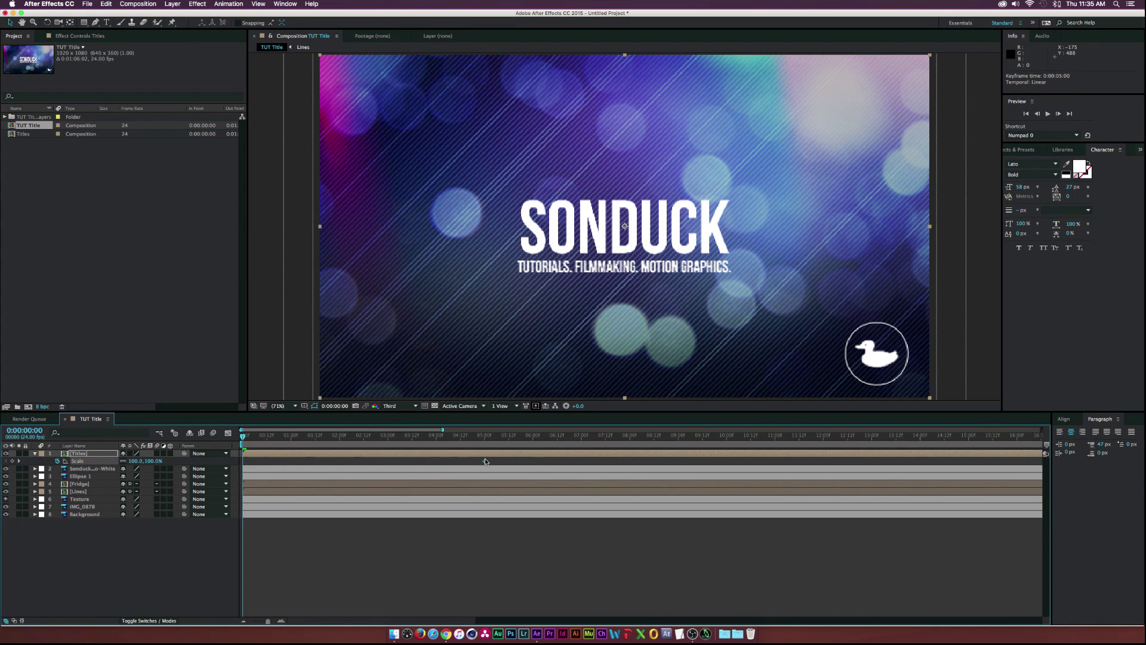
pyautogui.moveTo(137, 461); pyautogui.dragTo(123, 461)
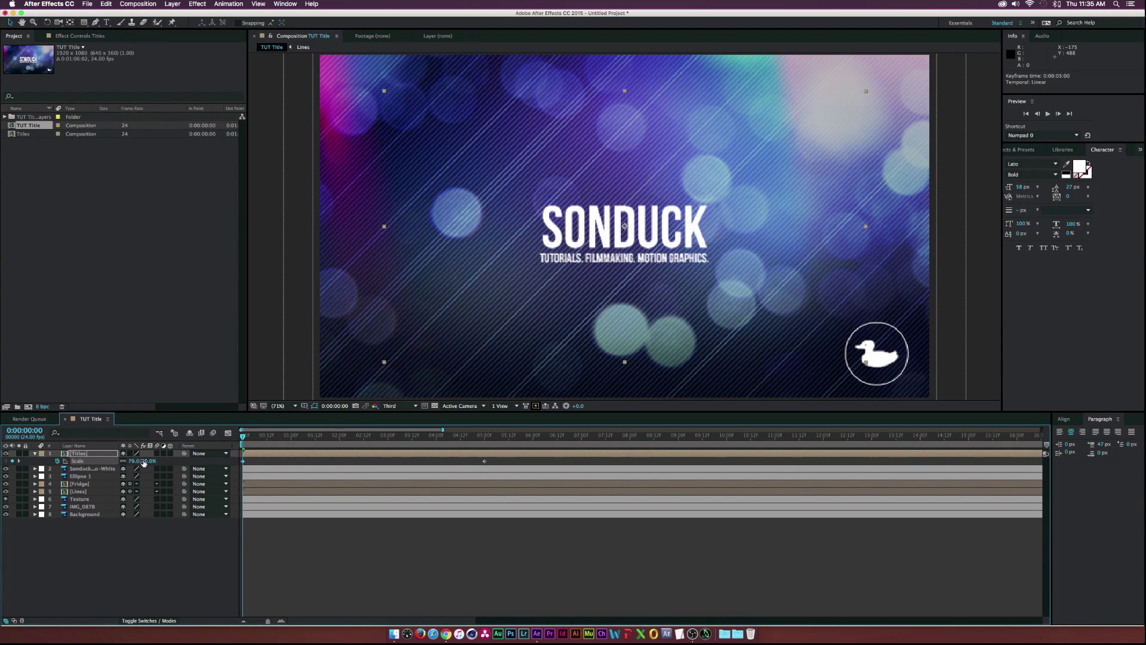
pyautogui.moveTo(269, 438); pyautogui.dragTo(237, 452)
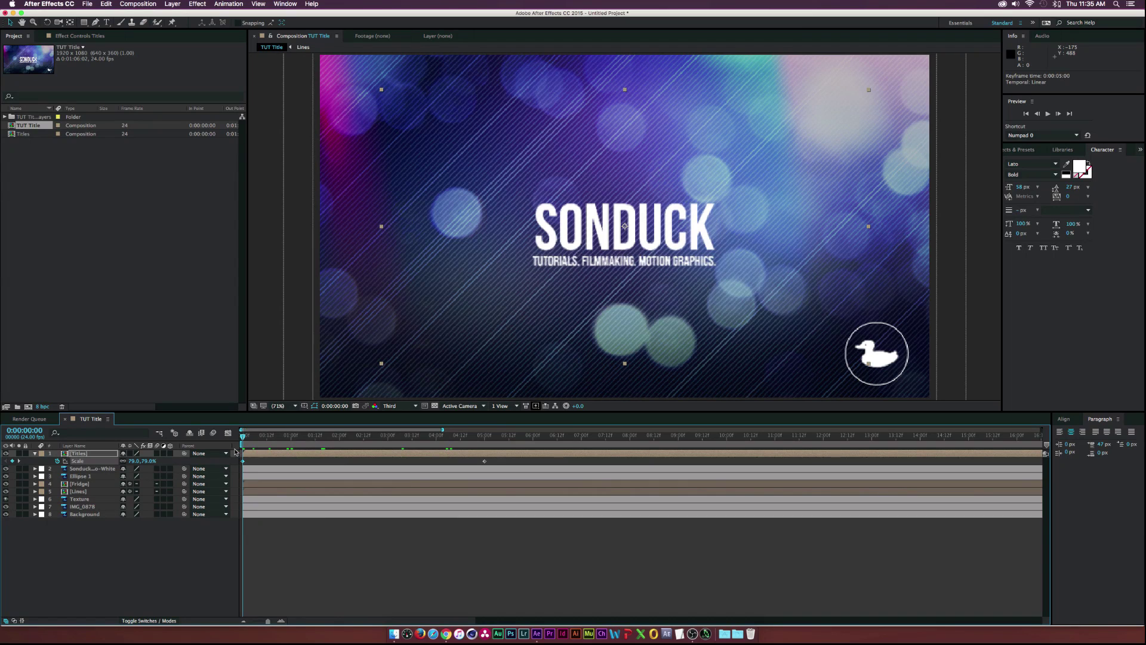
pyautogui.click(140, 579)
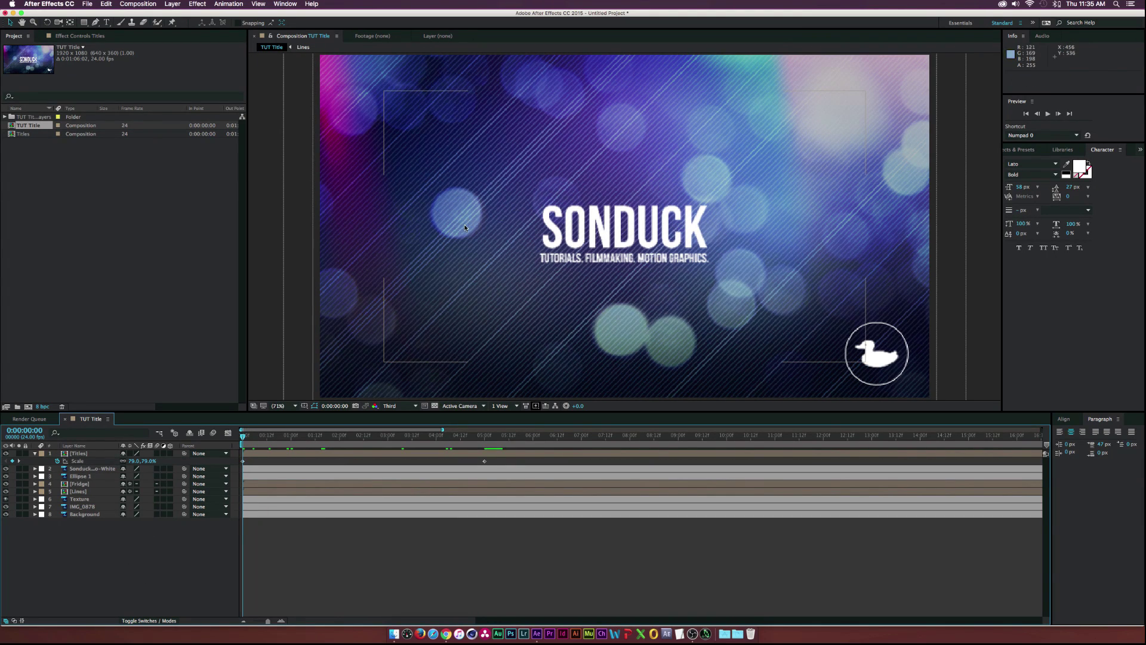
# Step: Add the expression wiggle(.5,40) to the Texture layer's position and scrub the first second to preview the motion
pyautogui.click(76, 500)
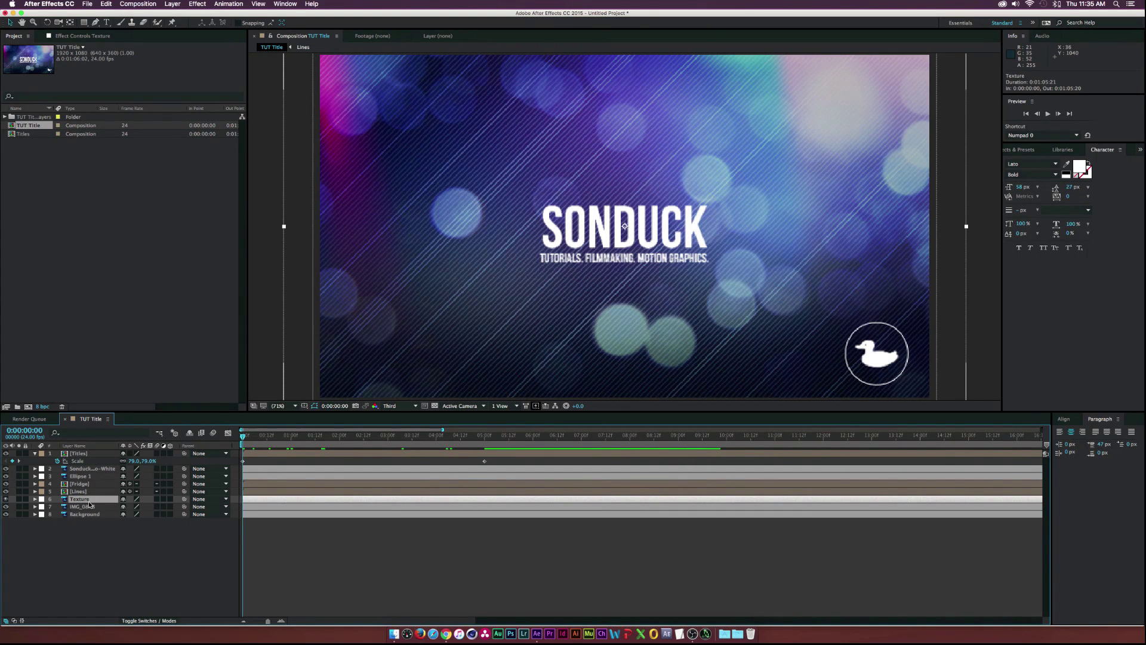
pyautogui.press('p')
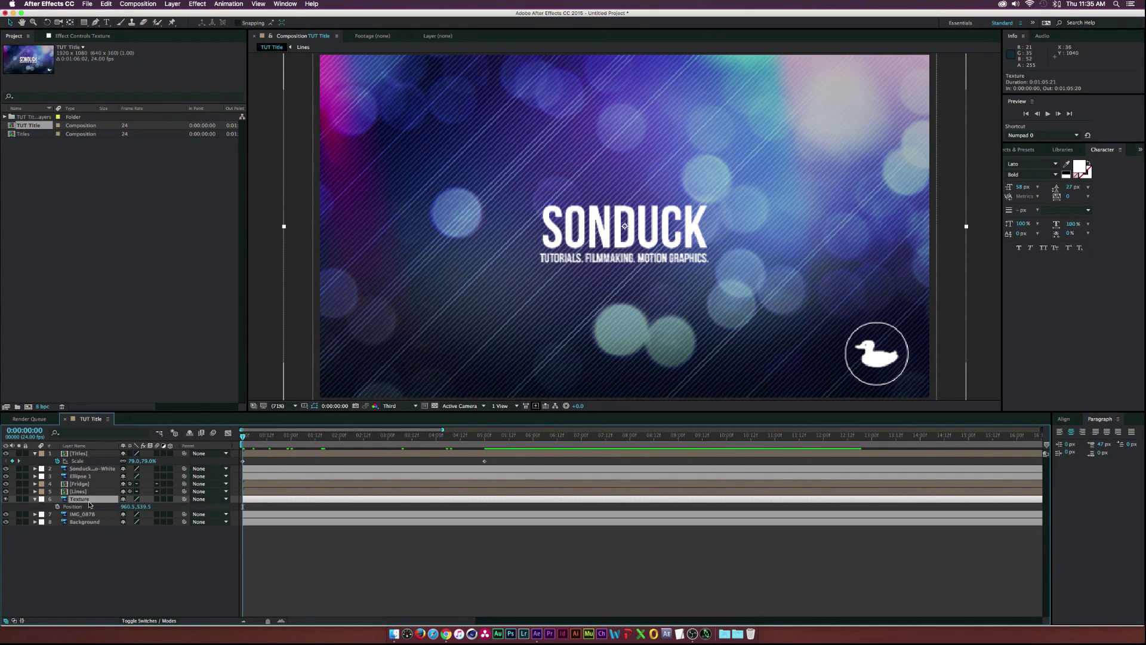
pyautogui.keyDown('alt'); pyautogui.click(57, 507); pyautogui.keyUp('alt')
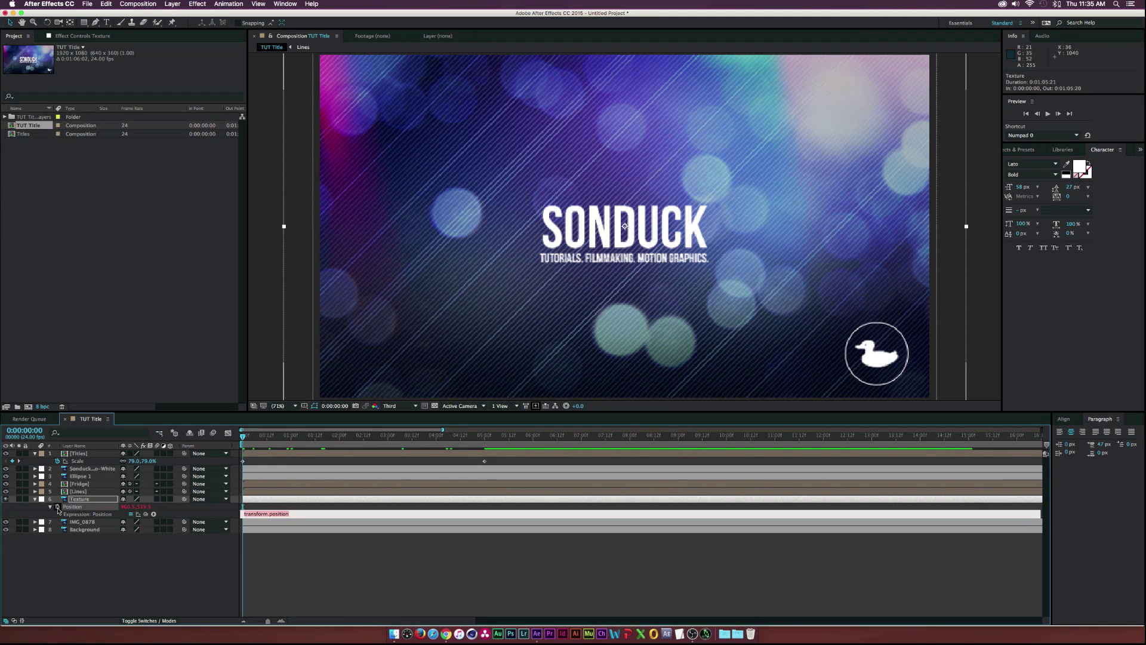
pyautogui.write('wiggle(')
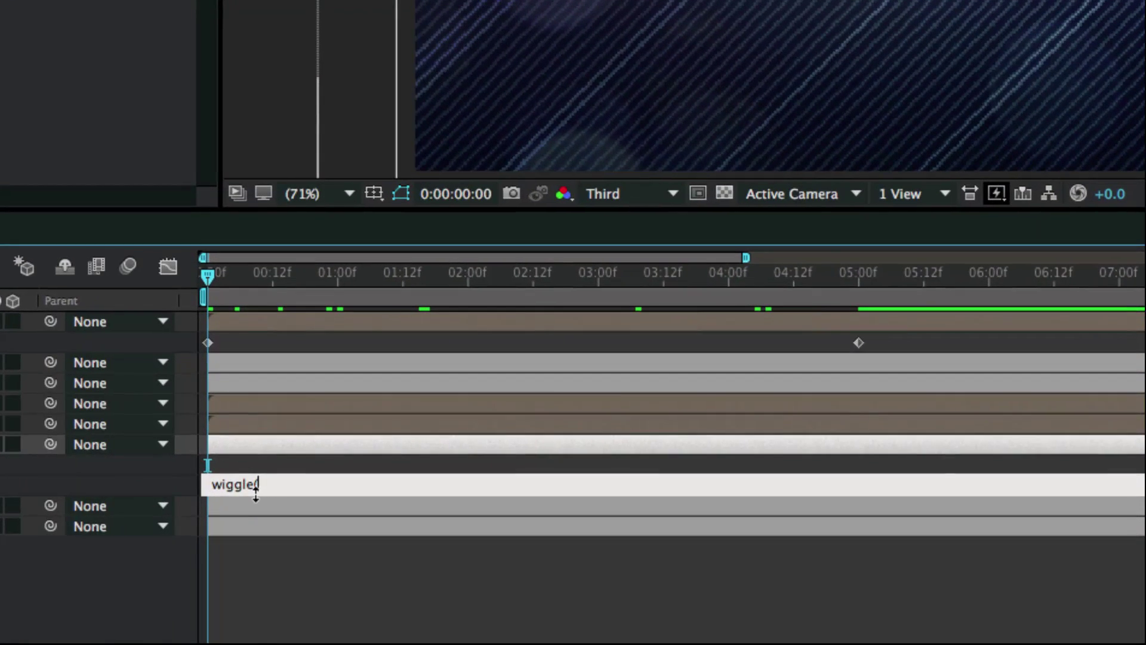
pyautogui.write('5,40')
pyautogui.click(147, 575)
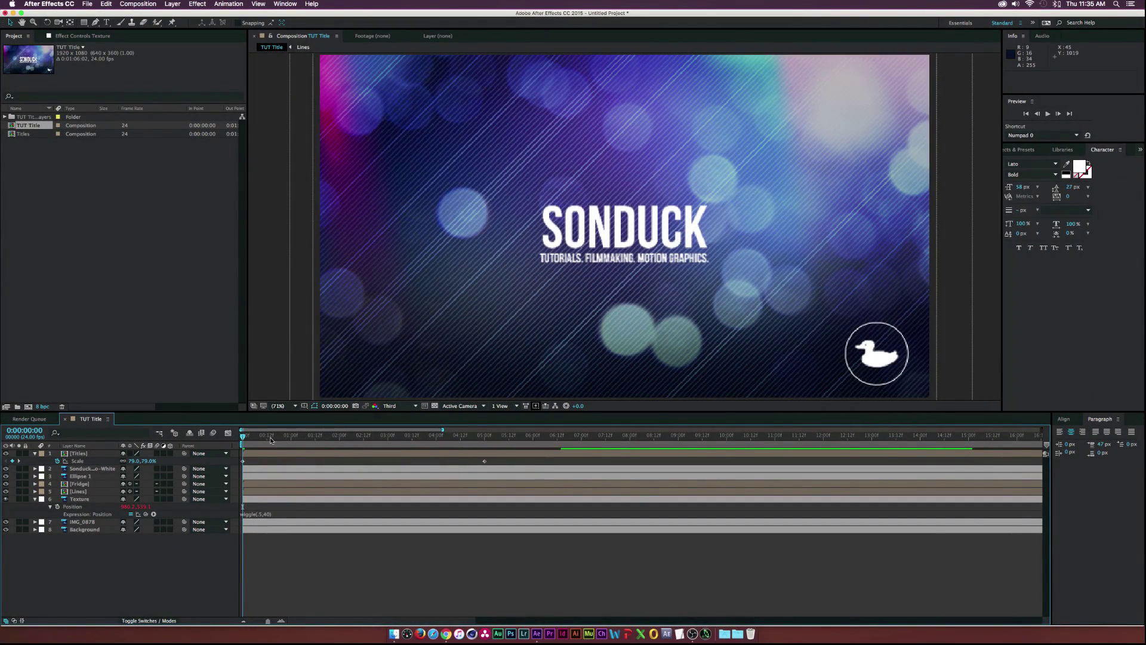
pyautogui.moveTo(251, 440); pyautogui.dragTo(291, 440)
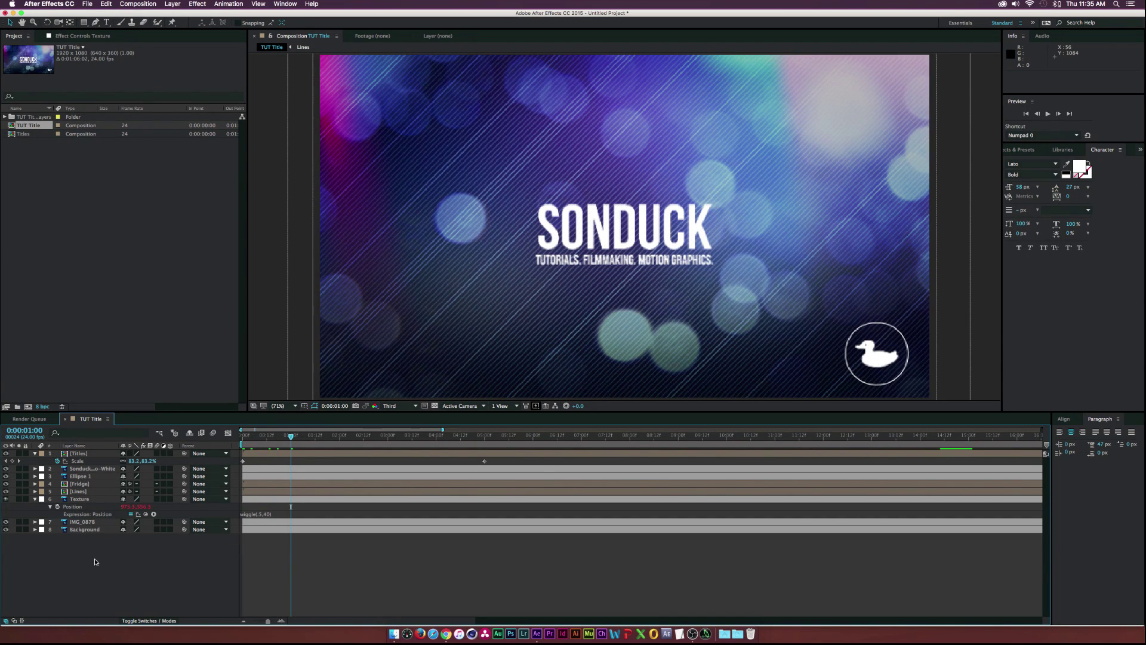
# Step: Create an adjustment layer and place it directly below Ellipse 1, above the Fridge layer
pyautogui.click(173, 3)
pyautogui.moveTo(179, 13)
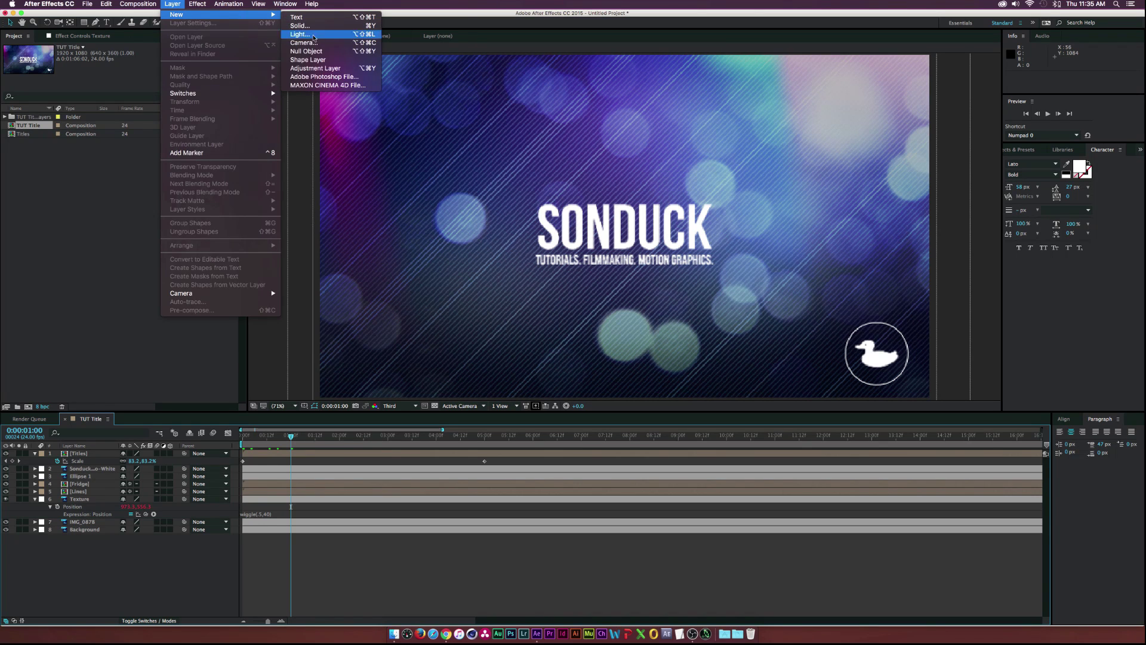
pyautogui.click(311, 68)
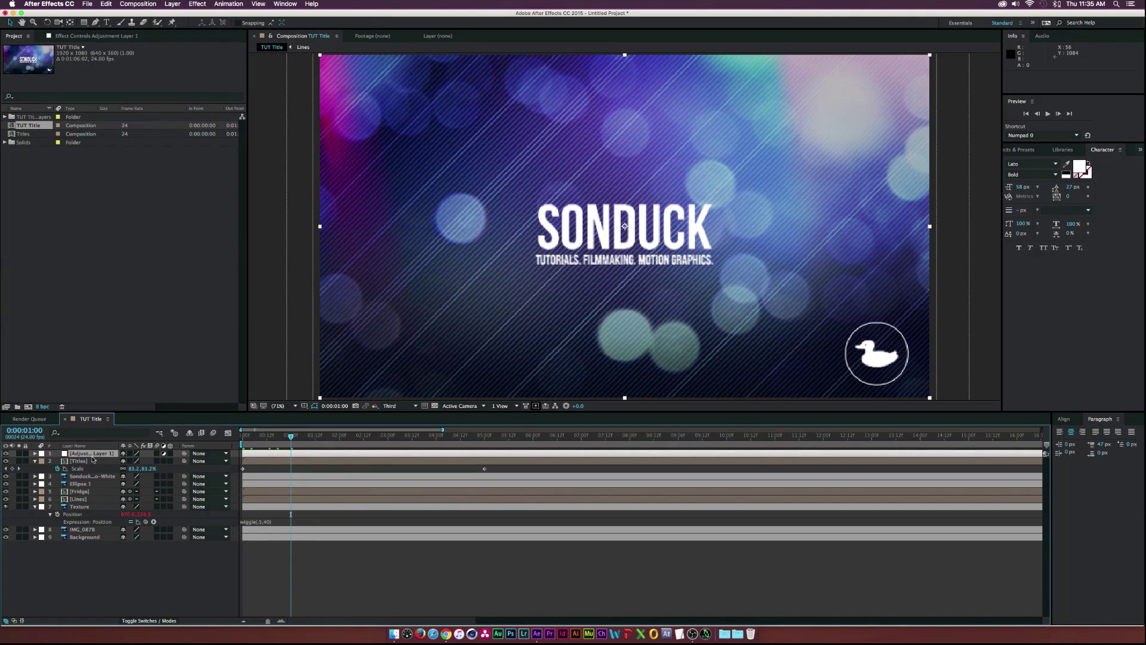
pyautogui.moveTo(92, 459); pyautogui.dragTo(87, 488)
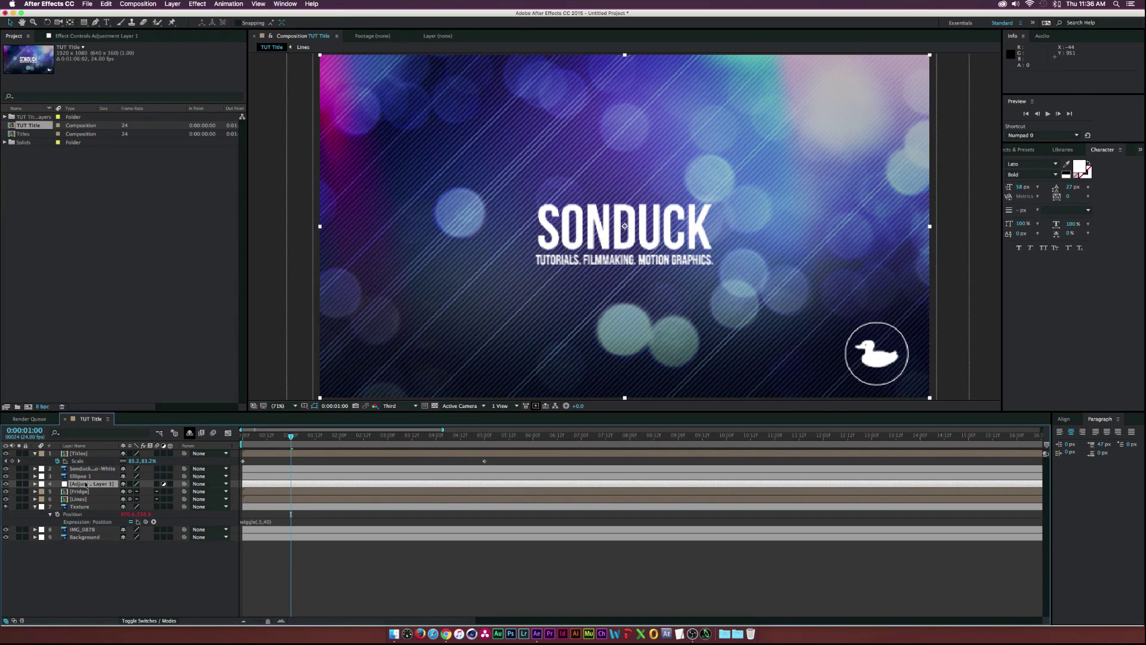
# Step: Apply Brightness & Contrast to the adjustment layer, drive its Brightness with the expression wiggle(2,40), and preview the flicker
pyautogui.click(197, 4)
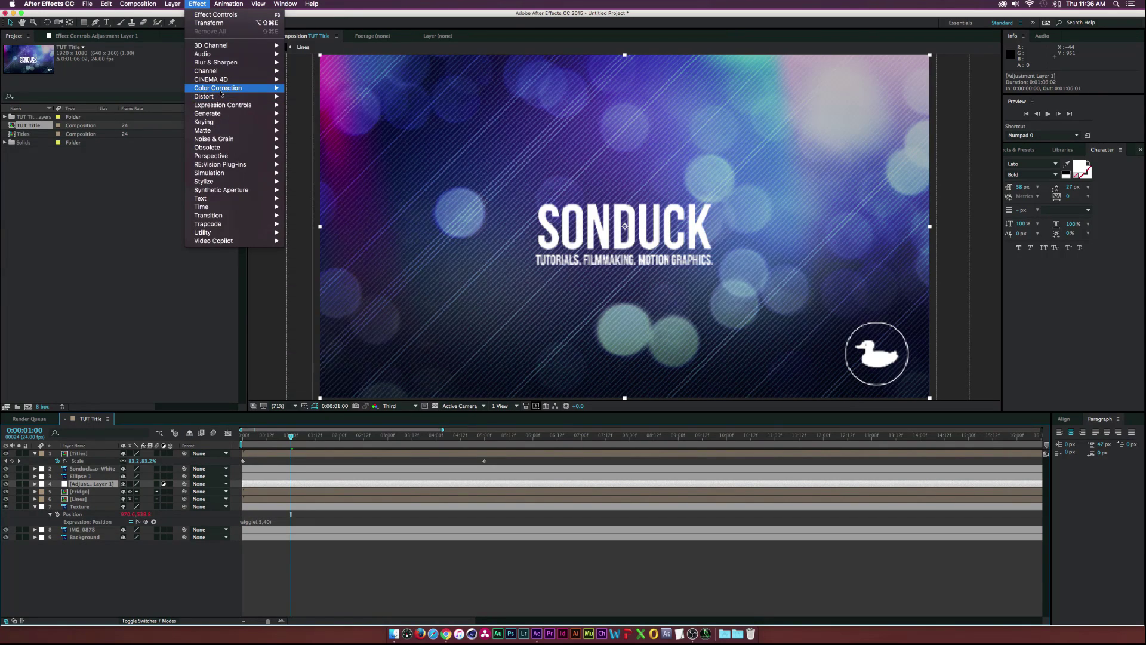
pyautogui.moveTo(220, 87)
pyautogui.click(321, 125)
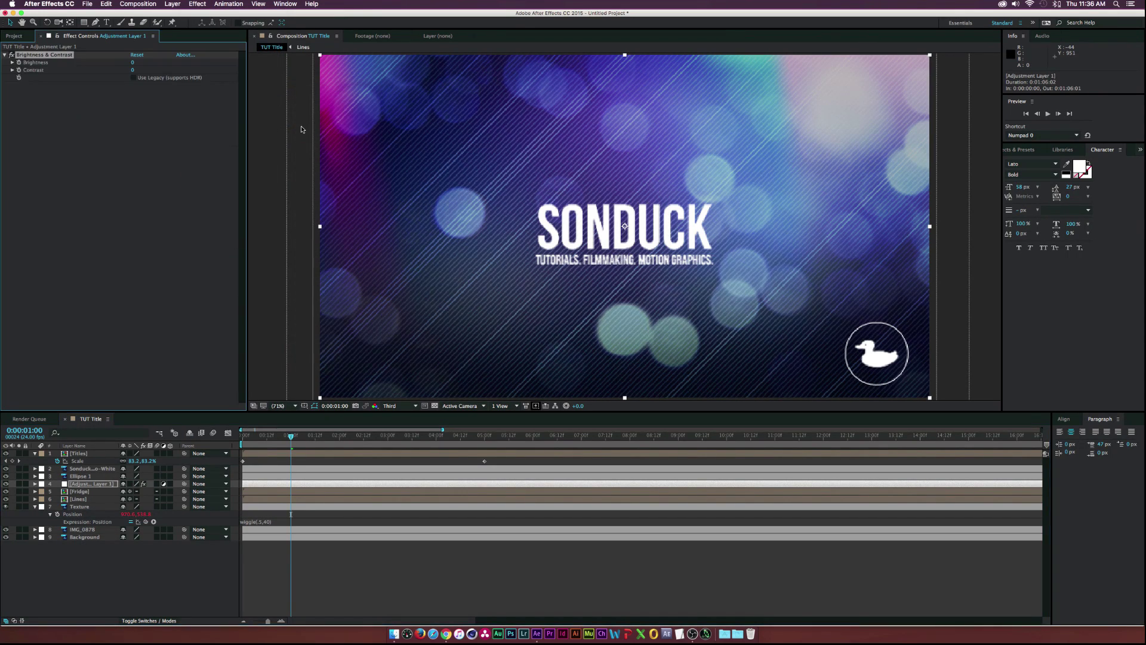
pyautogui.keyDown('alt'); pyautogui.click(19, 62); pyautogui.keyUp('alt')
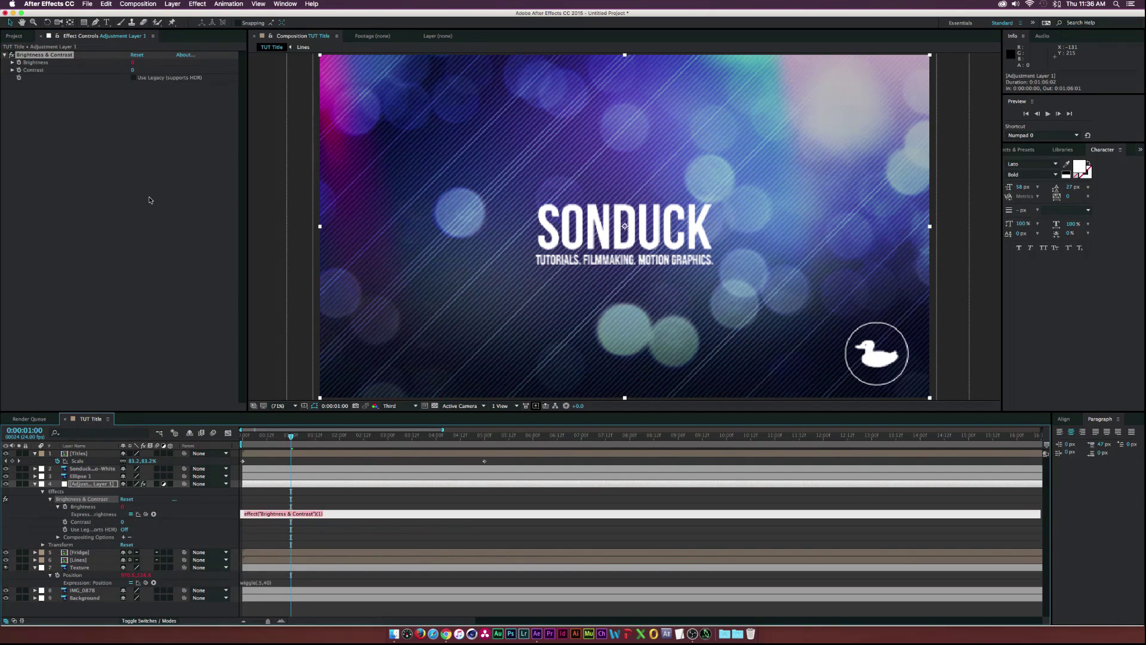
pyautogui.write('wiggle(2,40')
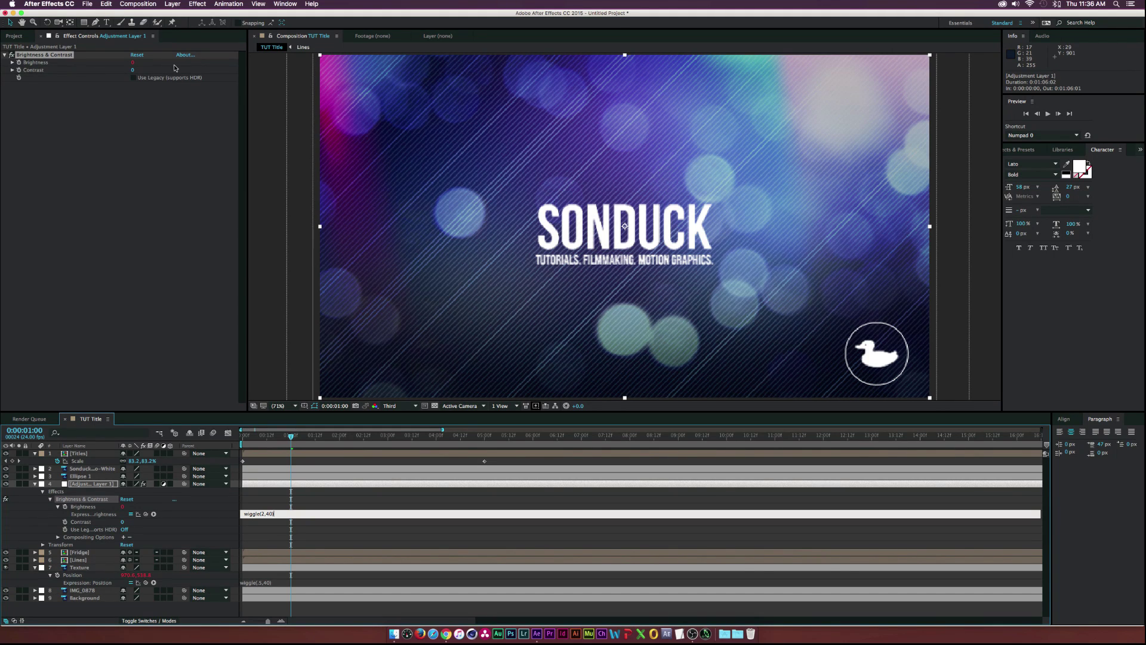
pyautogui.click(267, 439)
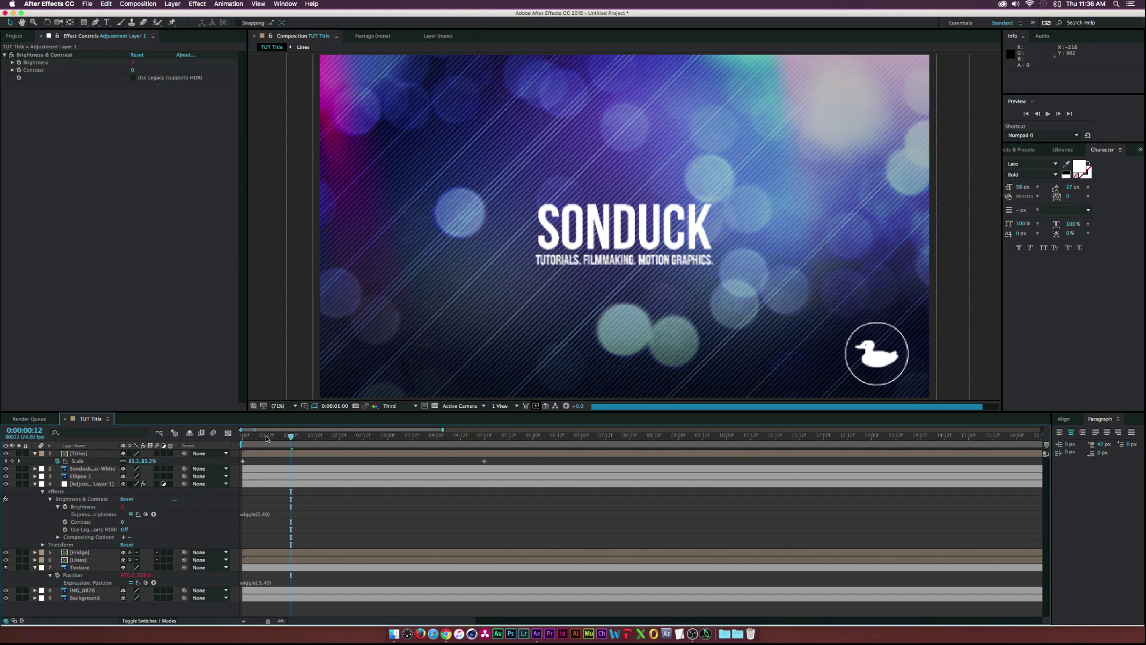
pyautogui.moveTo(267, 439); pyautogui.dragTo(271, 439)
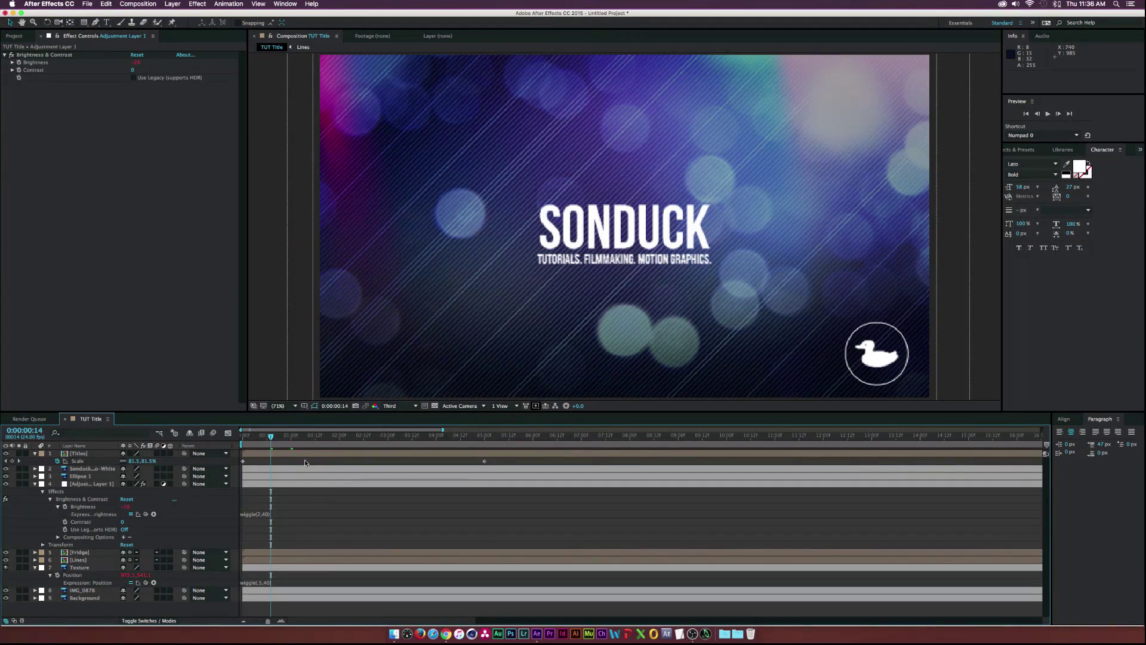
pyautogui.click(307, 441)
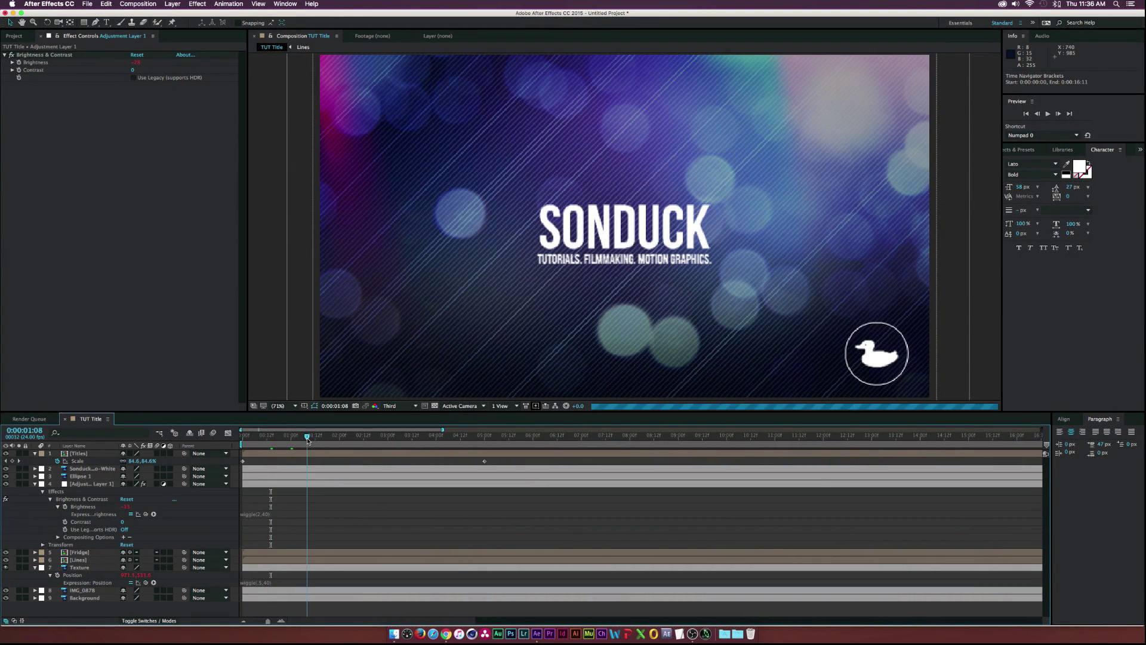
pyautogui.click(34, 484)
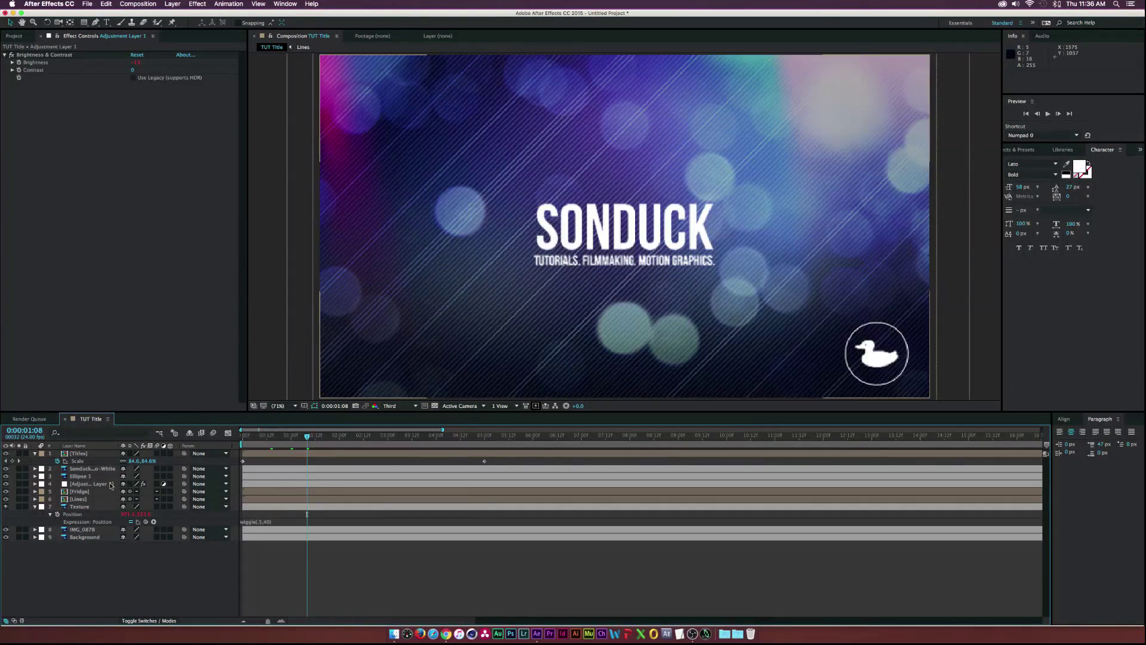
# Step: Animate the Sonduck-Logo-White layer's rotation with keyframes from 0° at the start to 115° at 0:00:05:02, and return to the start
pyautogui.click(371, 469)
pyautogui.moveTo(268, 438); pyautogui.dragTo(242, 437)
pyautogui.press('r')
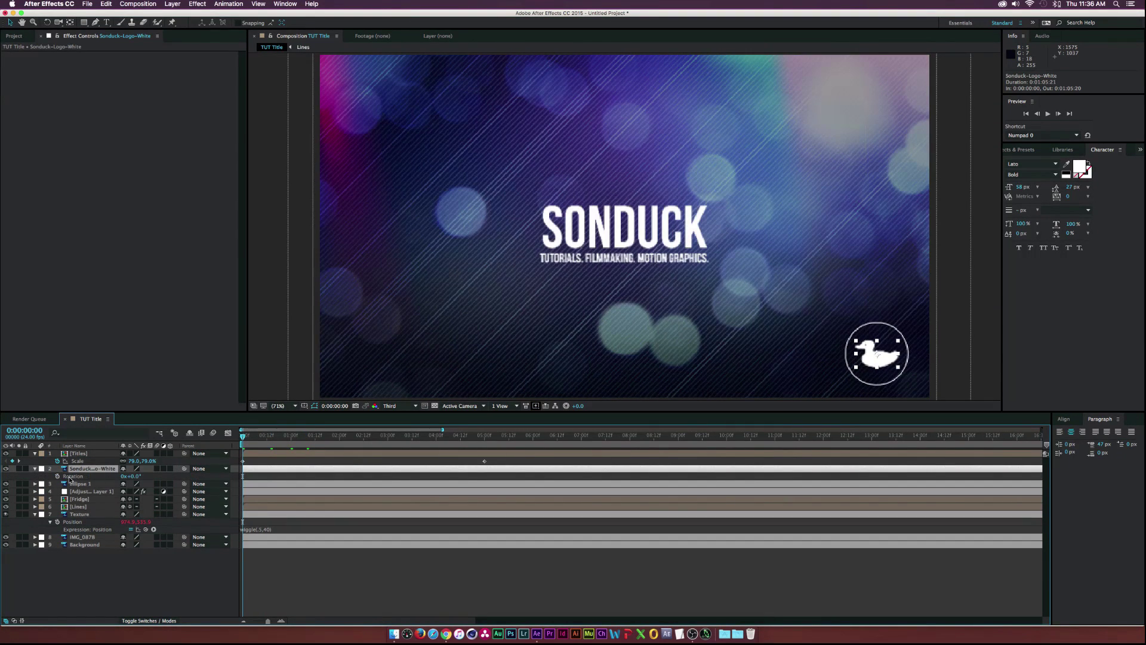
pyautogui.click(57, 476)
pyautogui.moveTo(468, 438); pyautogui.dragTo(488, 438)
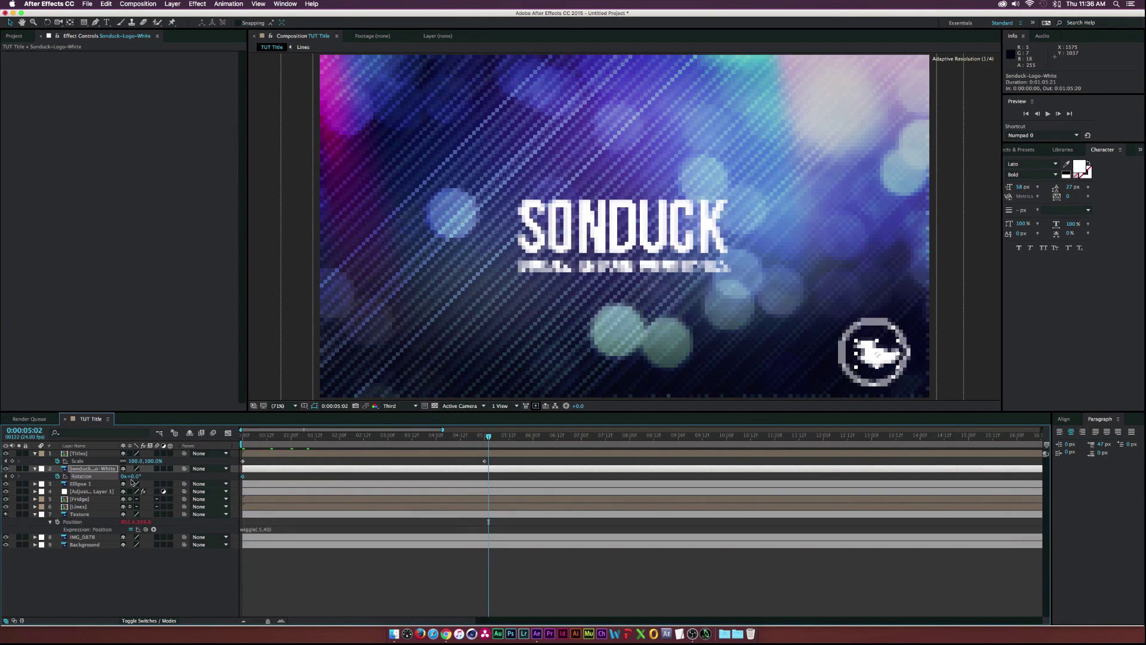
pyautogui.moveTo(137, 478); pyautogui.dragTo(190, 476)
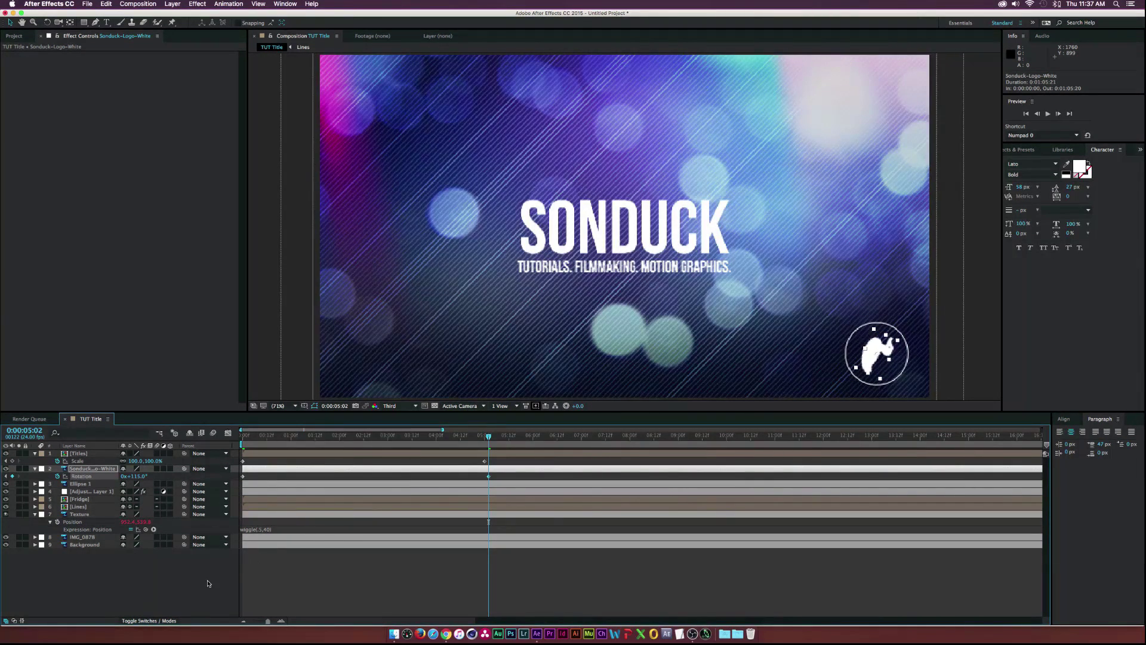
pyautogui.press('F2')
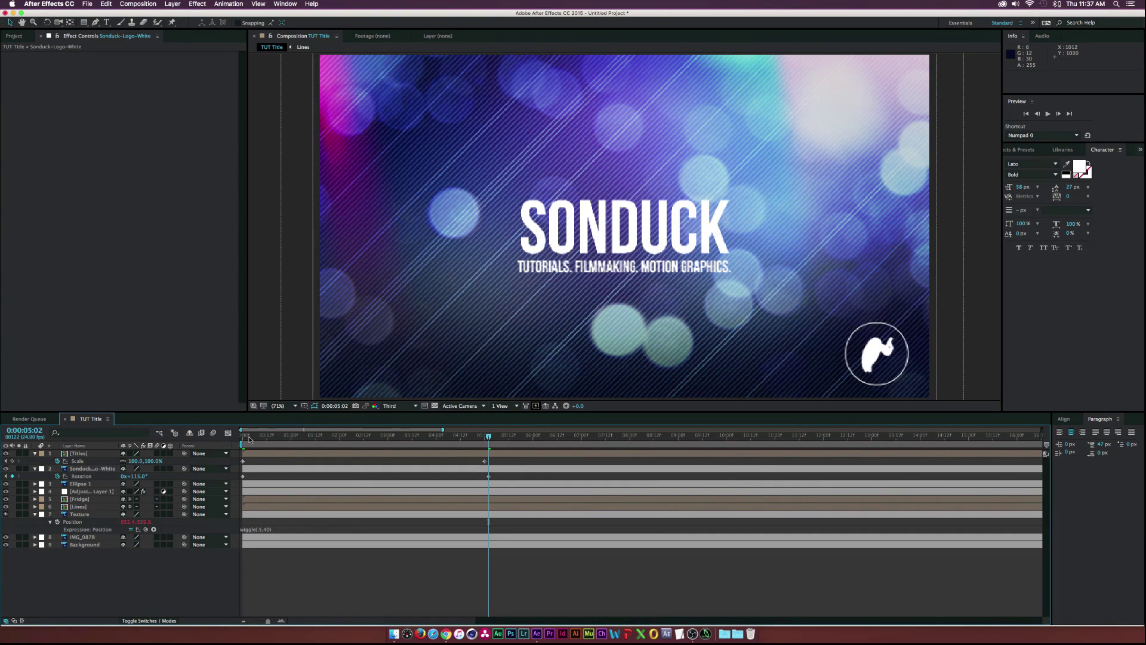
pyautogui.press('Home')
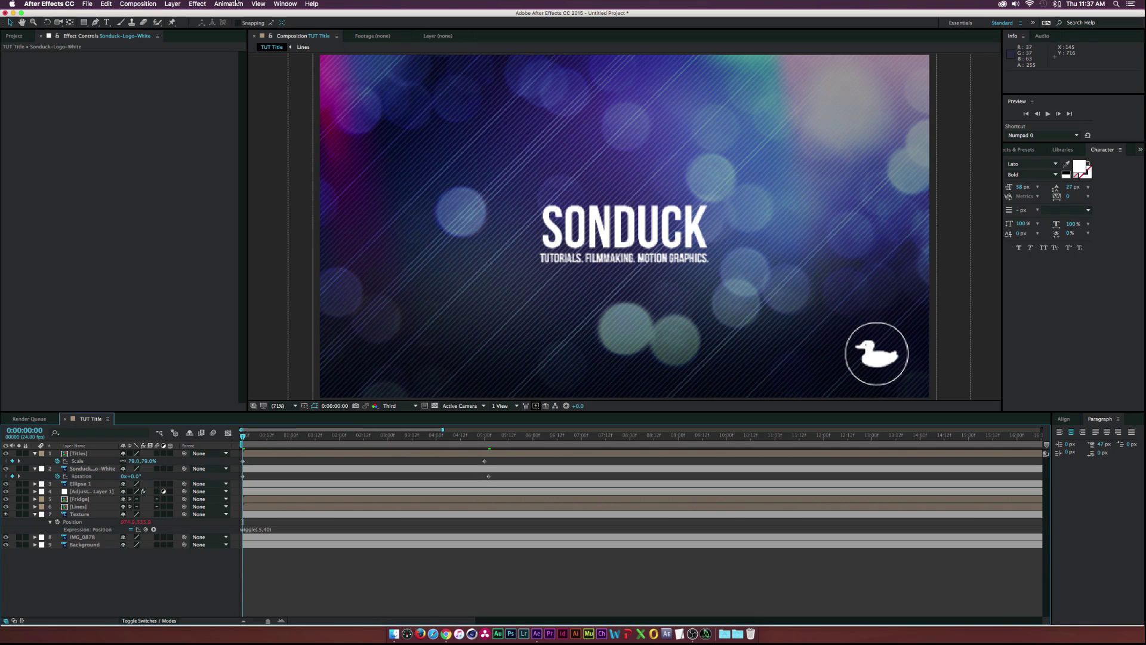
# Step: Create a new null object above all the other layers
pyautogui.click(180, 3)
pyautogui.moveTo(182, 14)
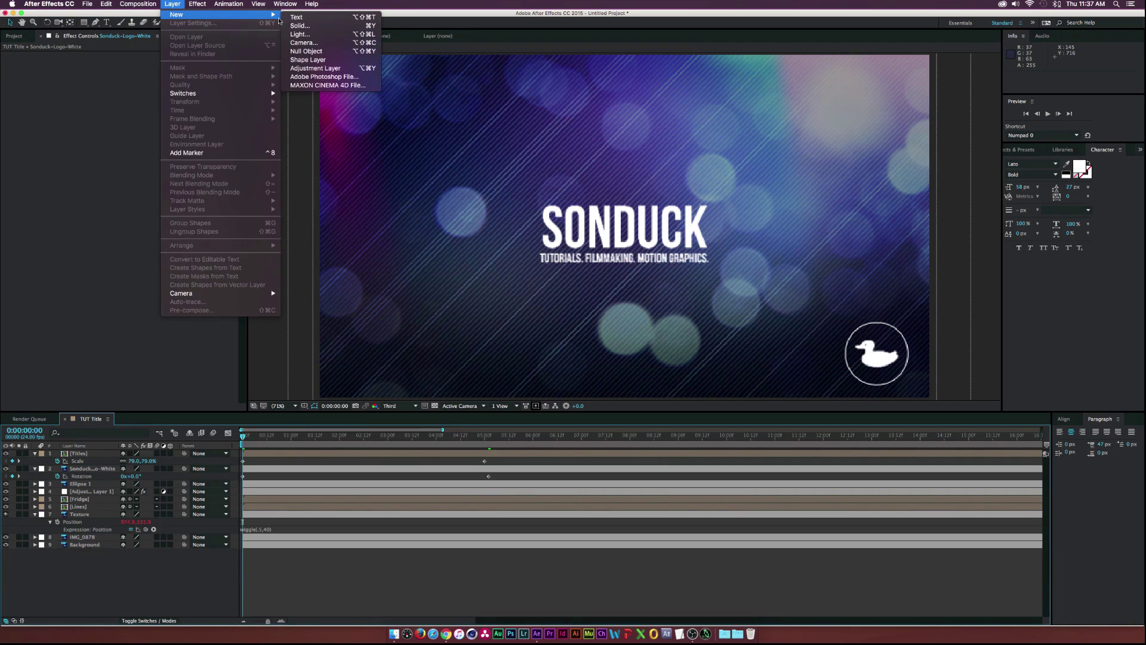
pyautogui.click(308, 52)
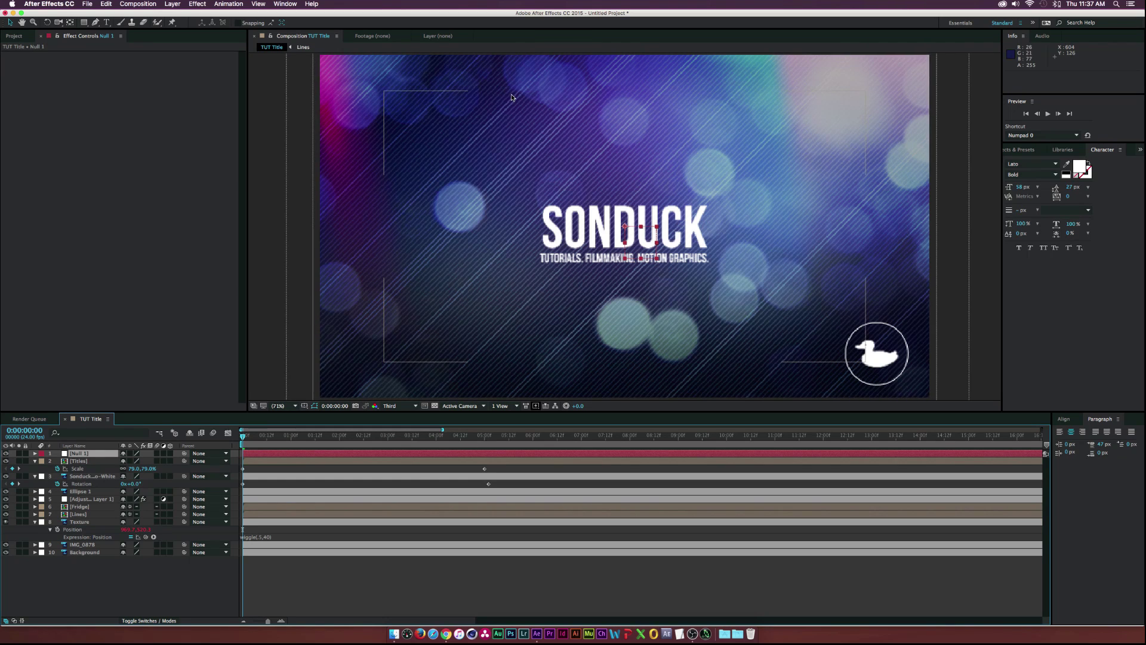
# Step: Duplicate the Fridge, Lines, Texture, IMG_0878 and Background layers together
pyautogui.press(',')
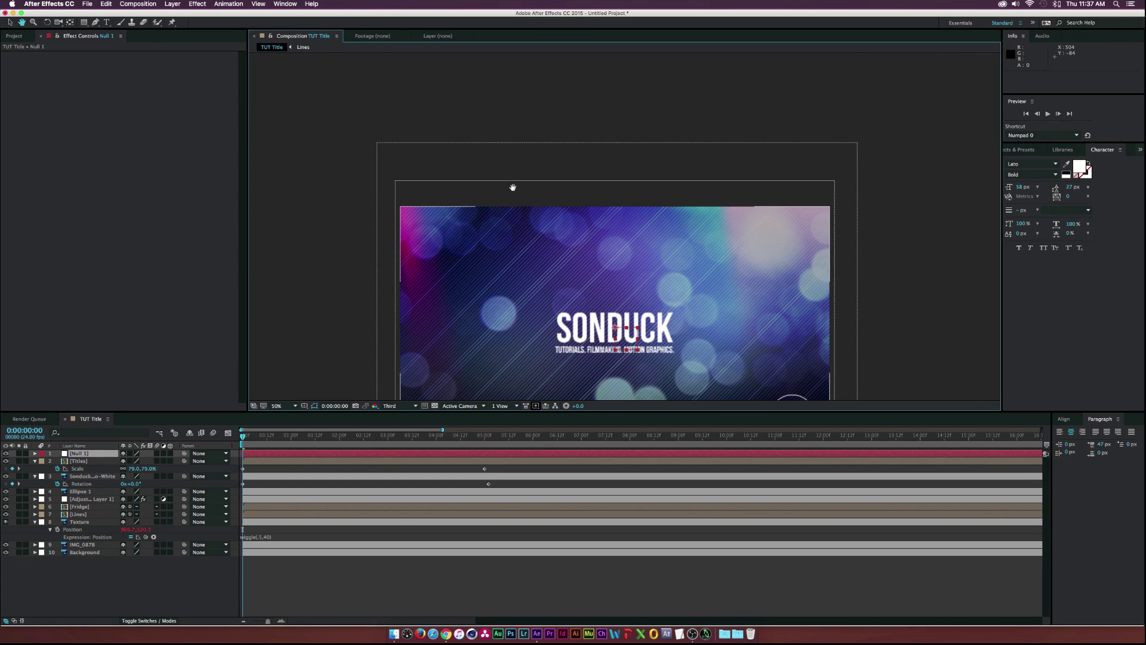
pyautogui.press(',')
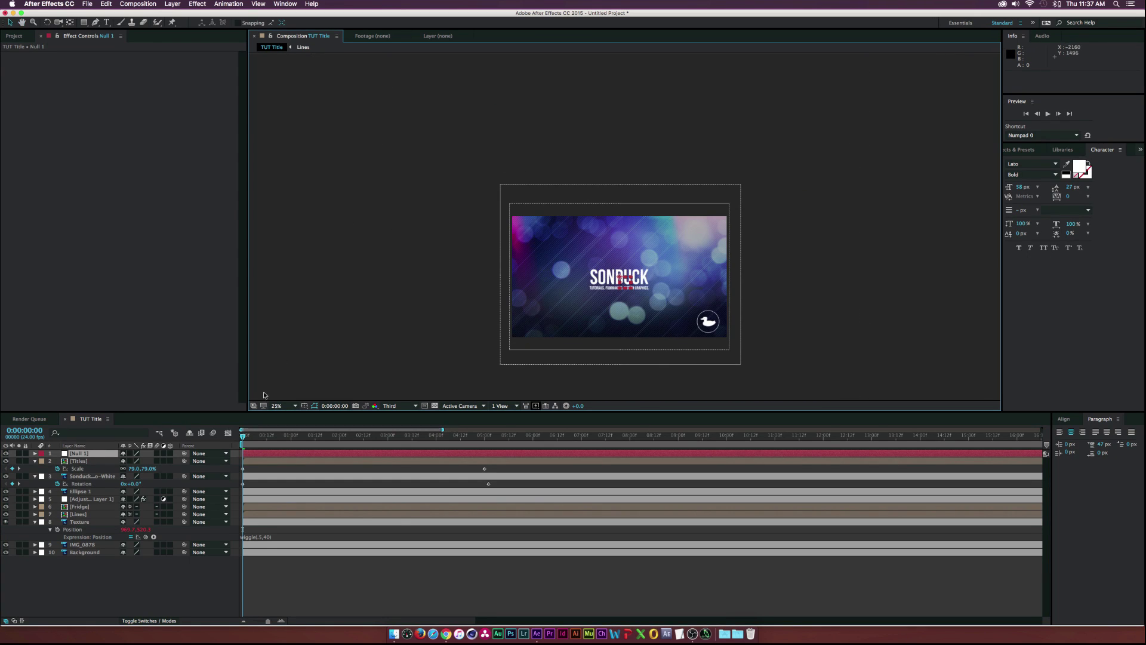
pyautogui.click(85, 552)
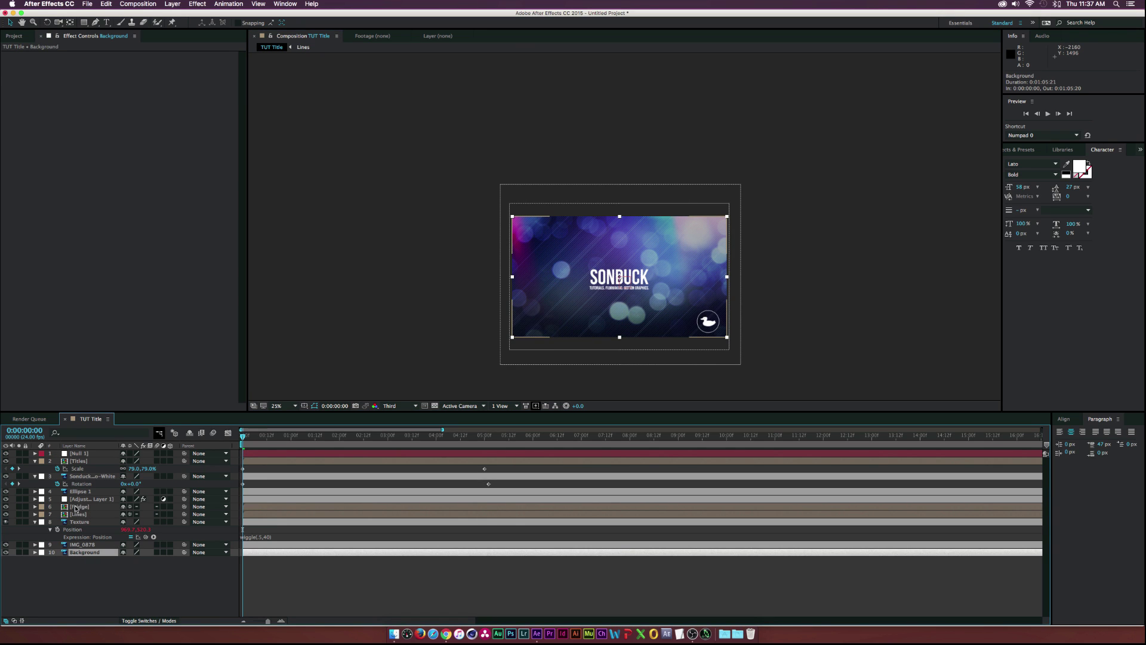
pyautogui.keyDown('shift'); pyautogui.click(69, 508); pyautogui.keyUp('shift')
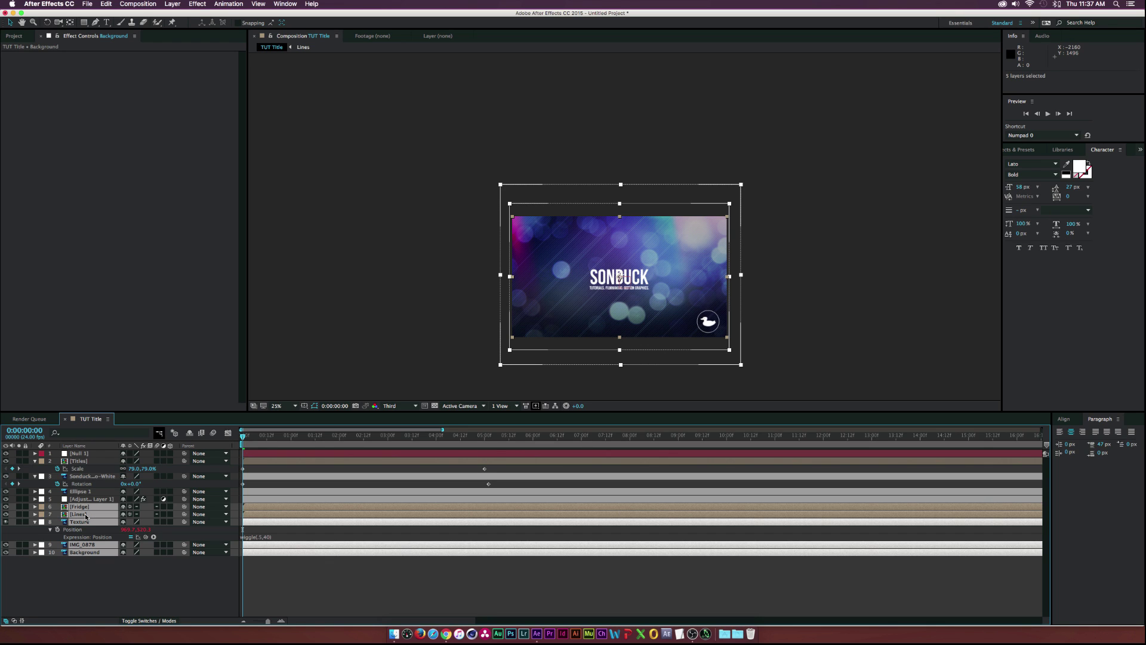
pyautogui.click(106, 4)
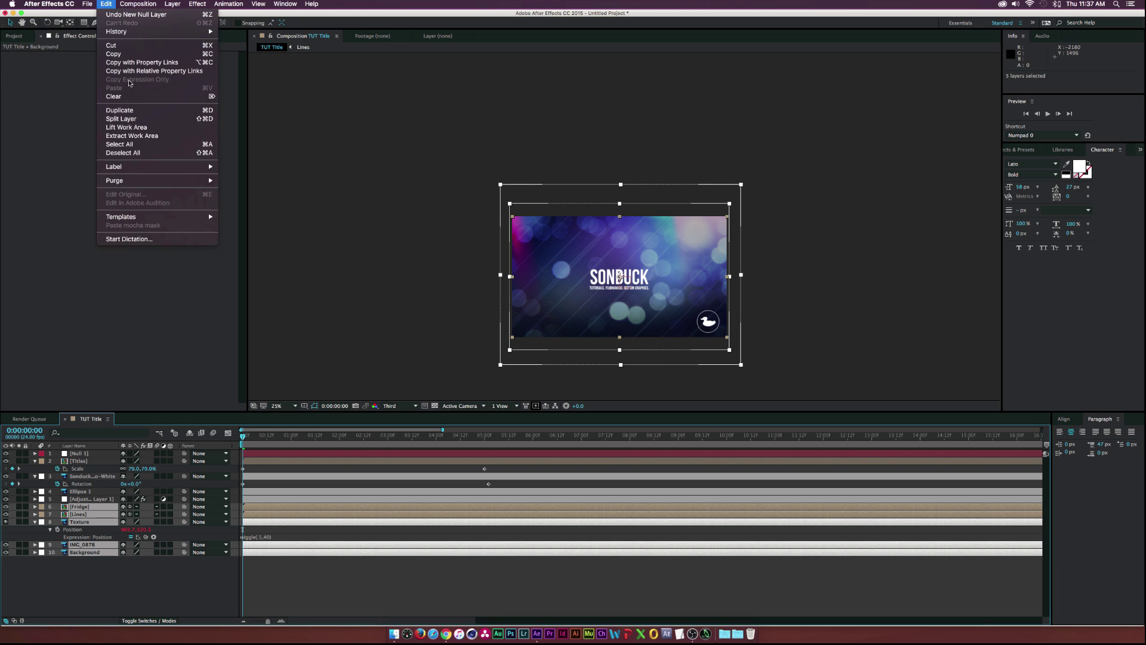
pyautogui.click(119, 110)
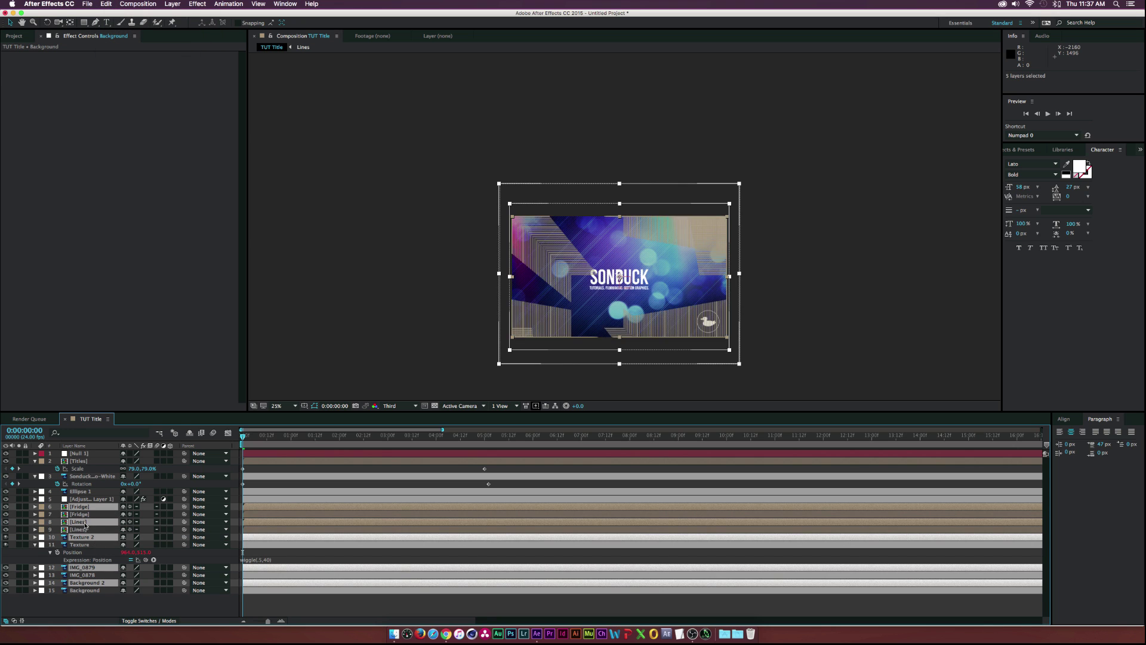
# Step: Group the five duplicated layers directly above the originals and give them the Purple label colour
pyautogui.moveTo(84, 514); pyautogui.dragTo(39, 511)
pyautogui.click(40, 511)
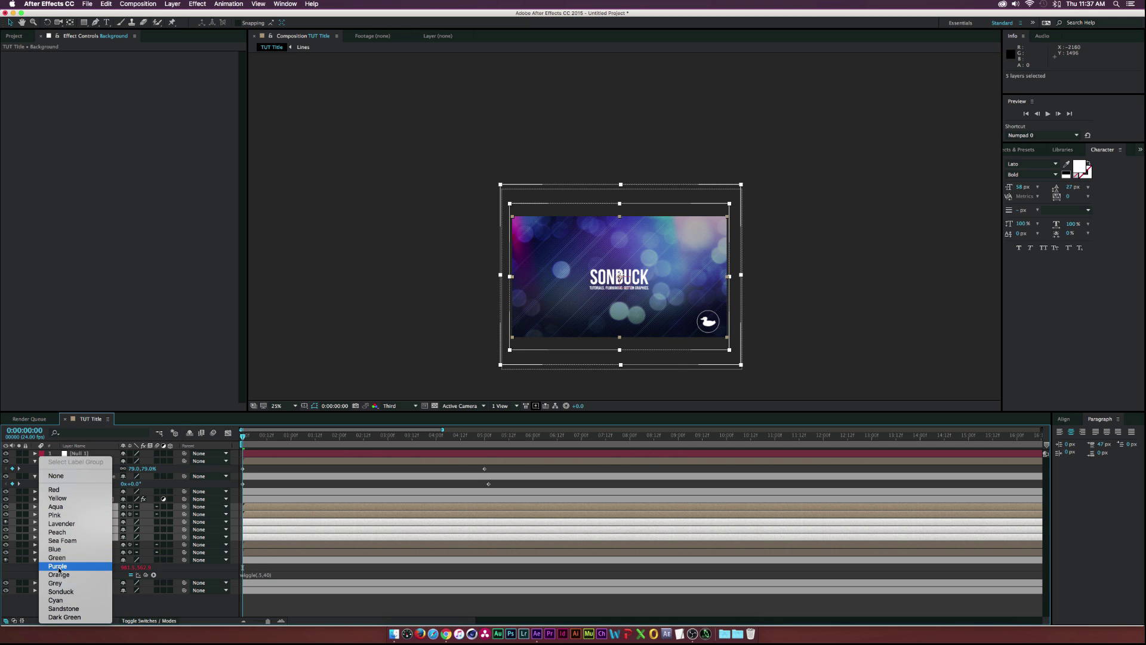
pyautogui.click(54, 568)
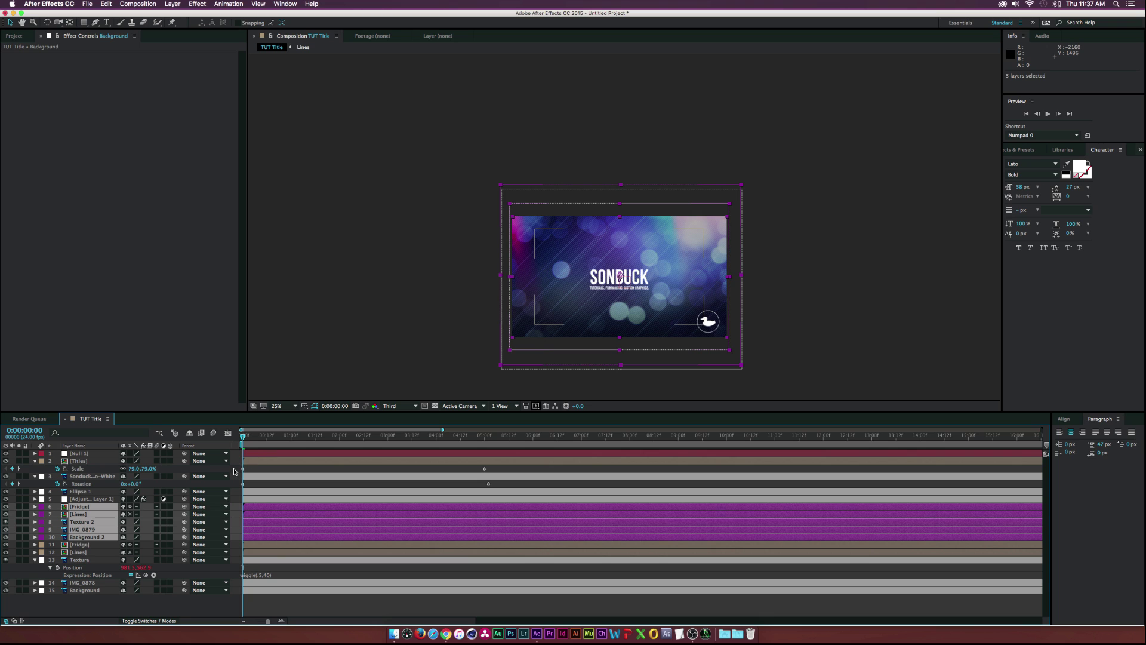
# Step: Move the five purple layers up together so that Fridge, Lines and Background 2 sit at a Y position of -505
pyautogui.press('p')
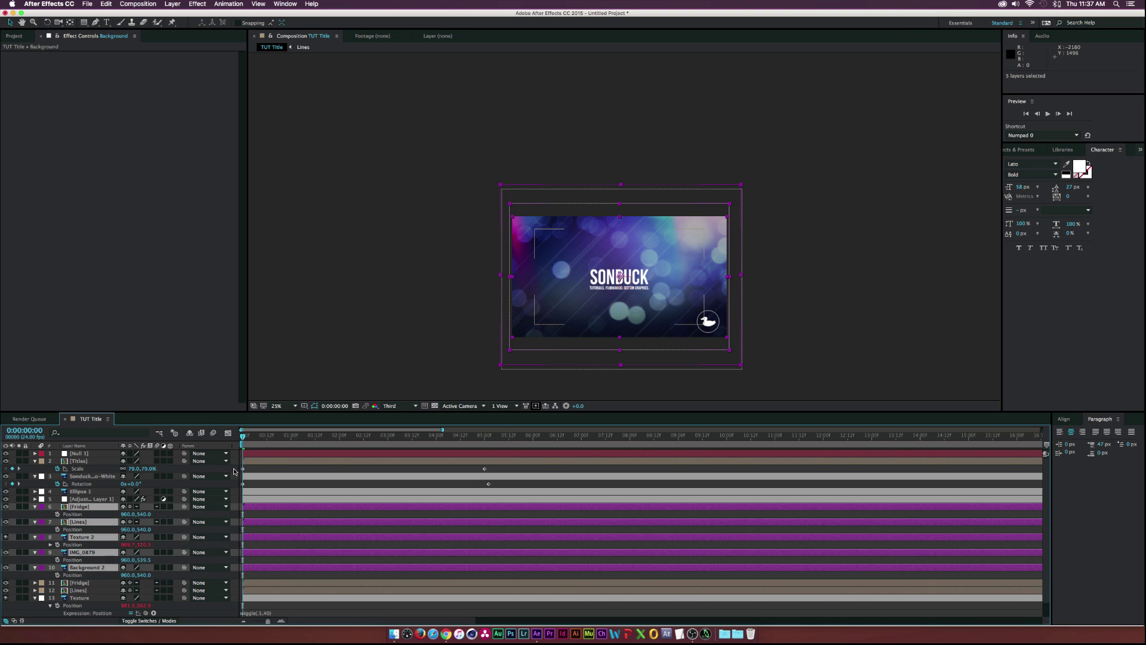
pyautogui.moveTo(140, 514); pyautogui.dragTo(96, 514)
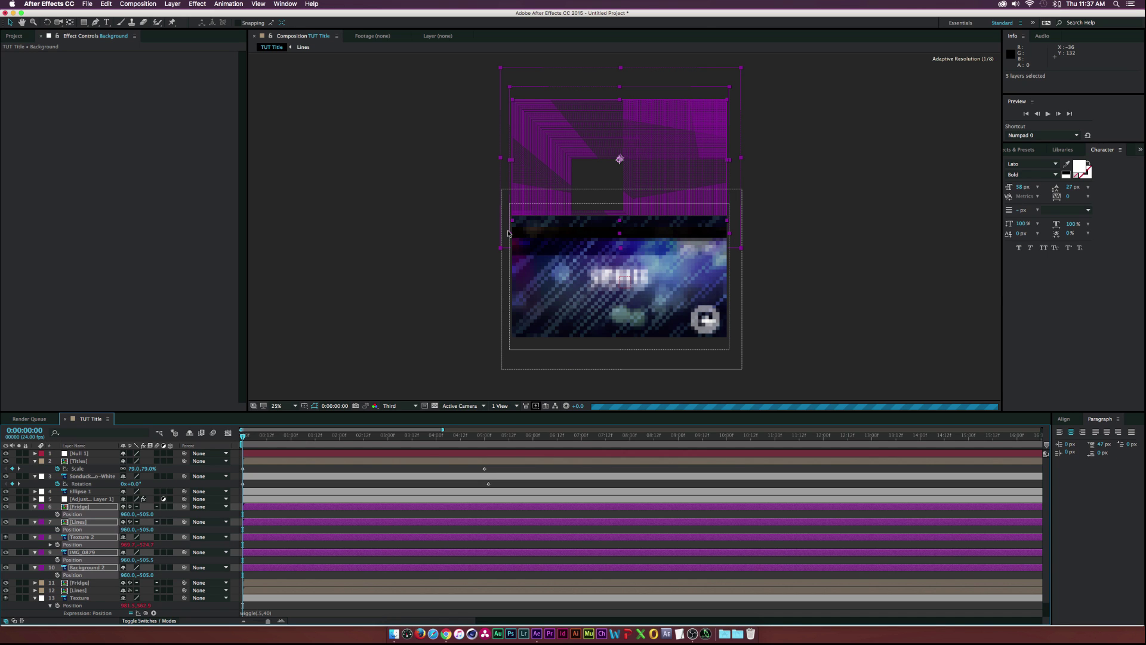
pyautogui.press('.')
pyautogui.press('.')
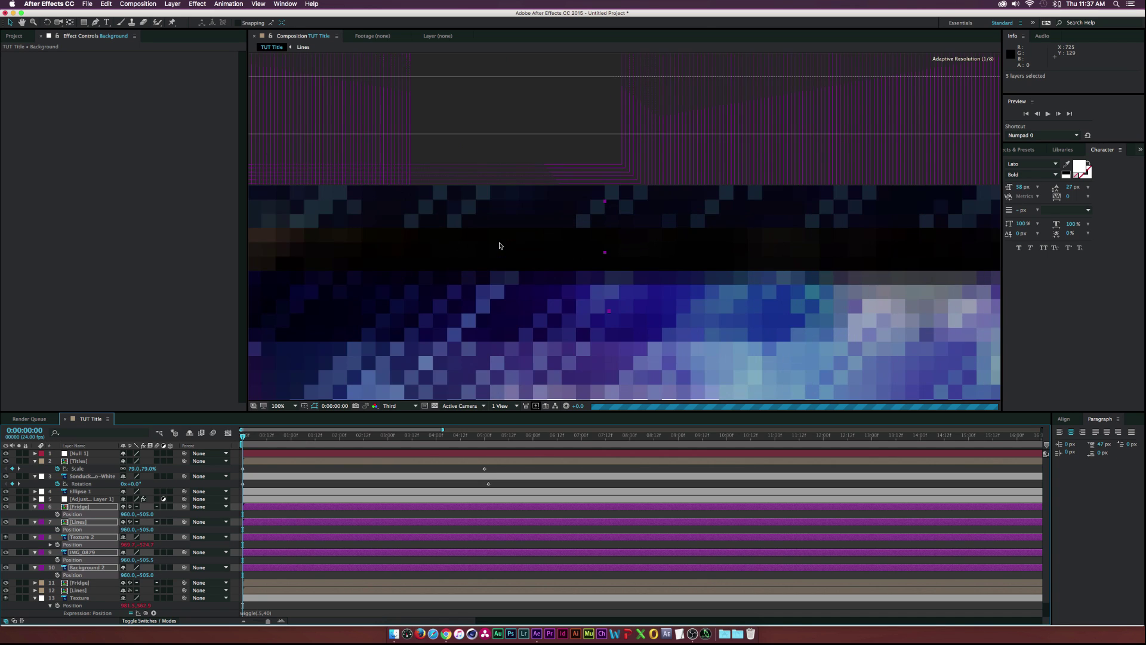
pyautogui.press(',')
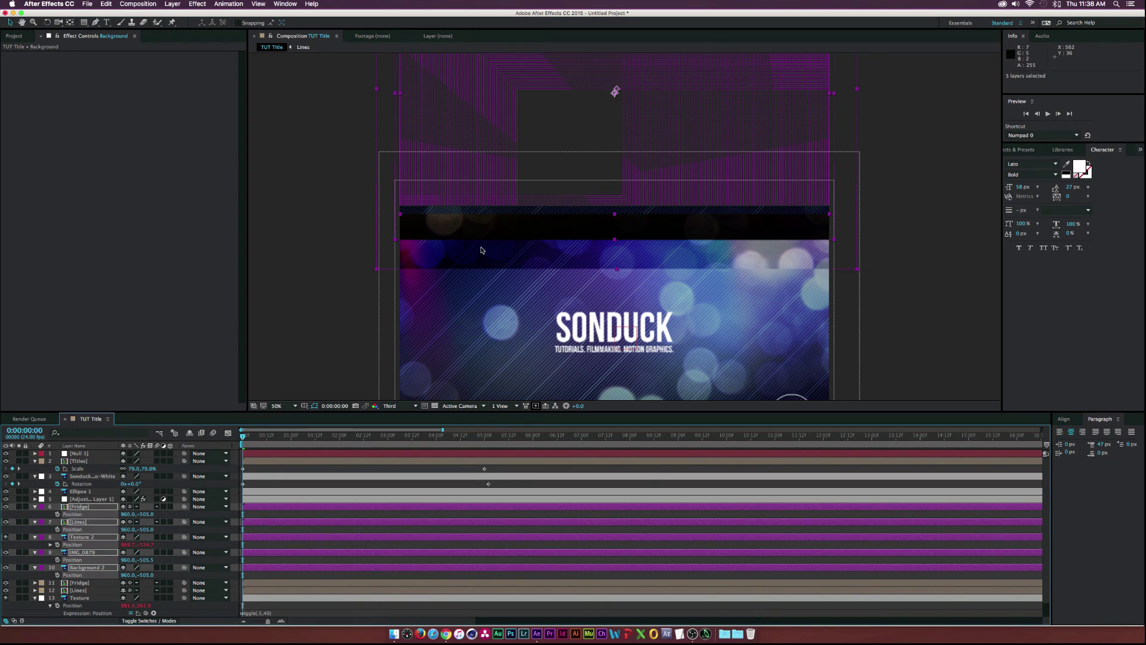
# Step: Raise Texture 2 to a Y position of about -733.5 and IMG_0879 to -597.5 so they stop overlapping the original artwork
pyautogui.click(84, 499)
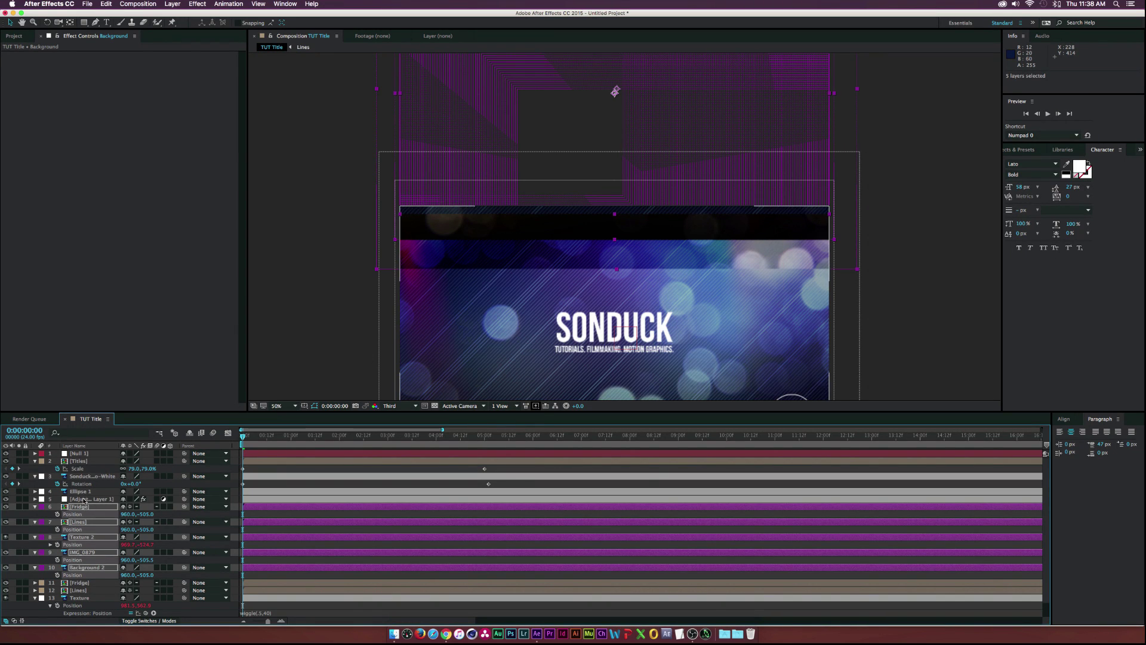
pyautogui.click(80, 506)
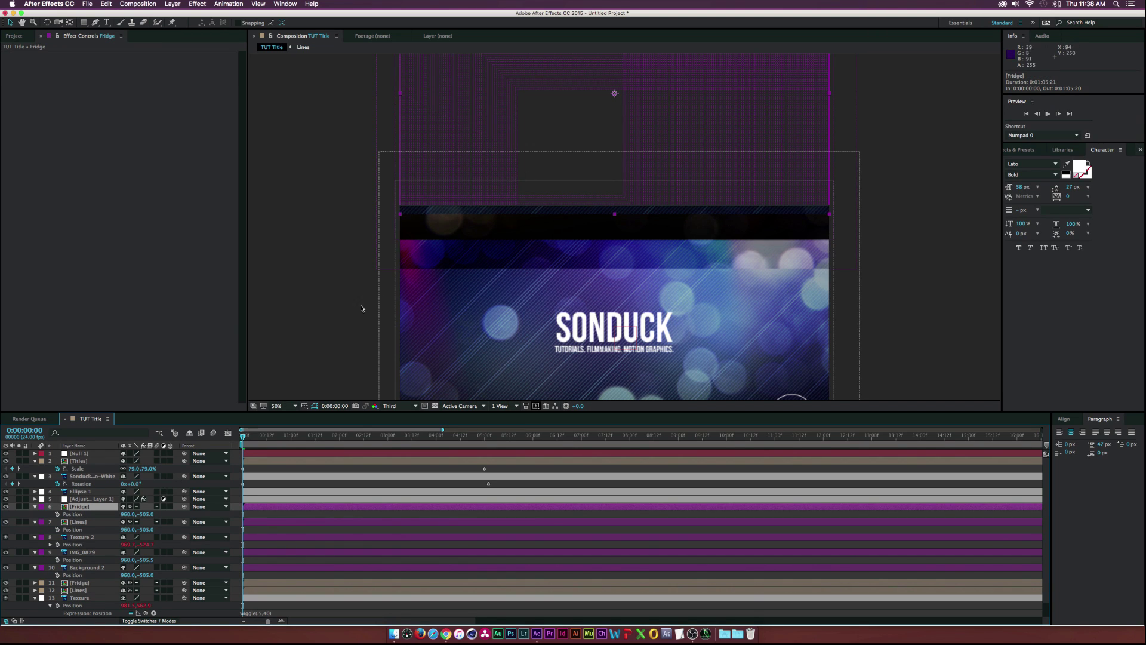
pyautogui.click(82, 463)
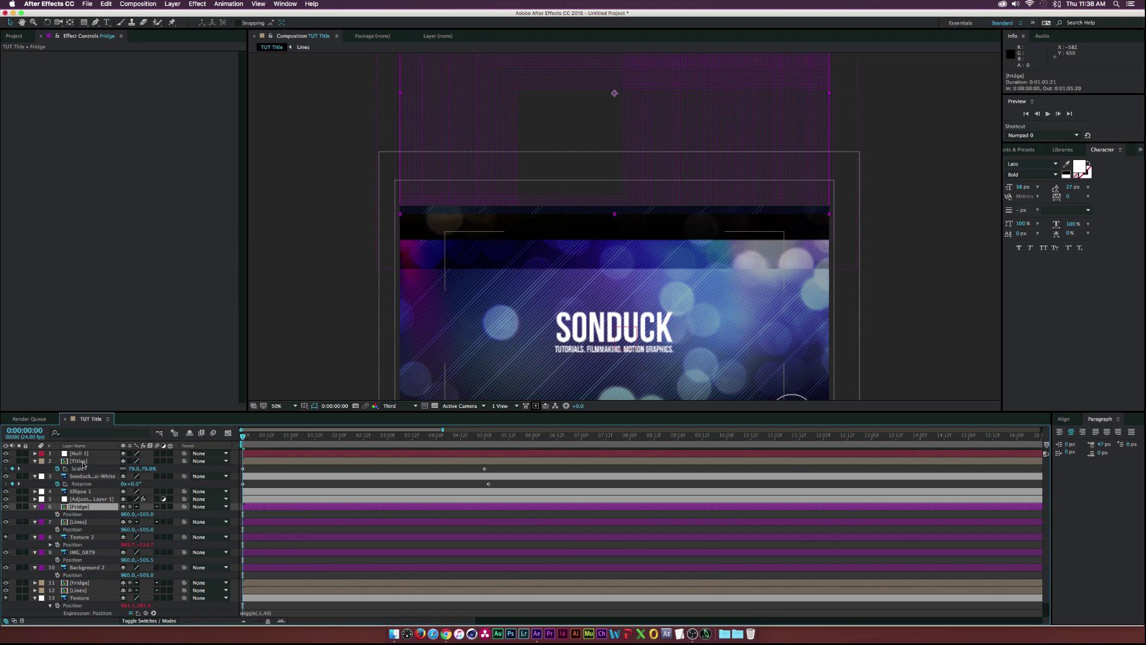
pyautogui.click(74, 523)
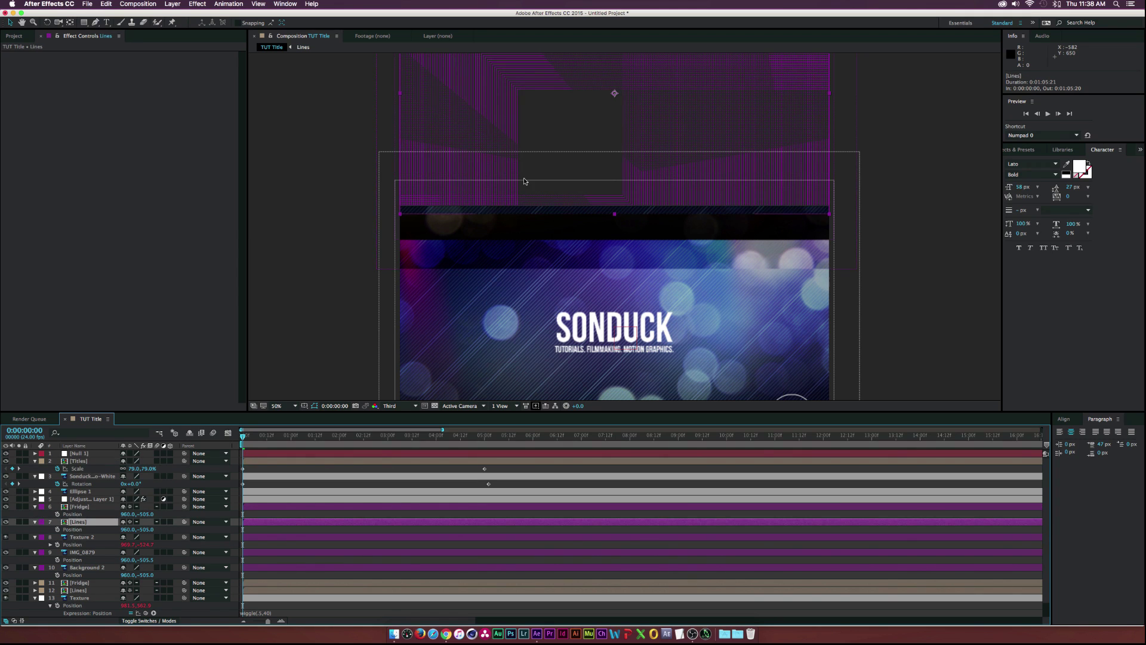
pyautogui.click(76, 538)
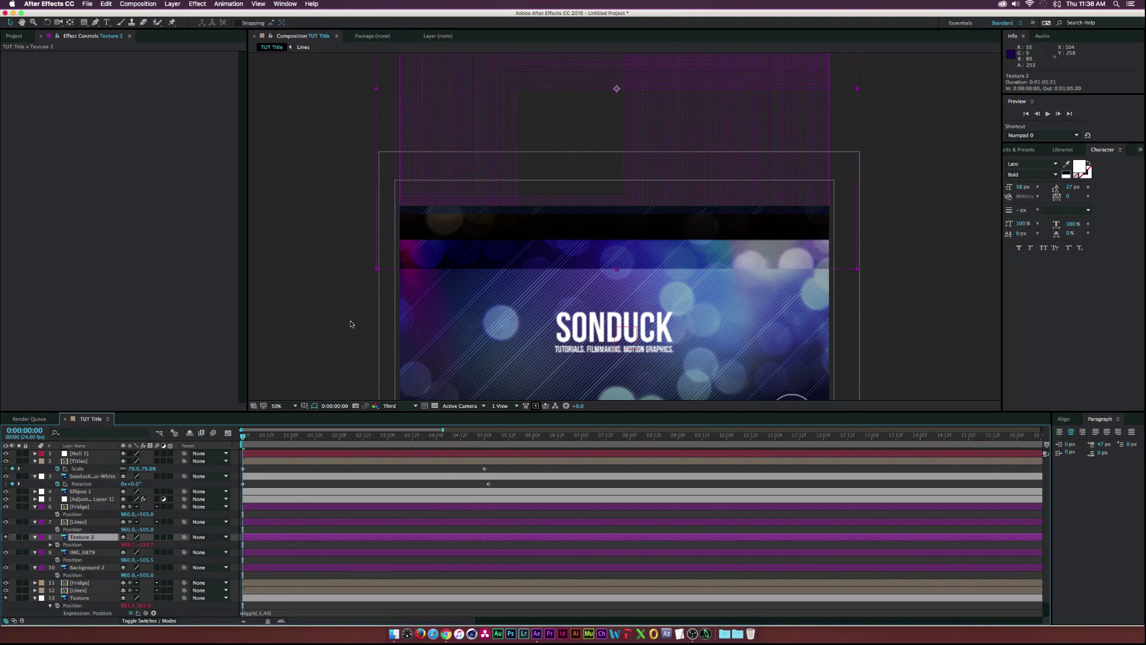
pyautogui.moveTo(480, 210); pyautogui.dragTo(479, 195)
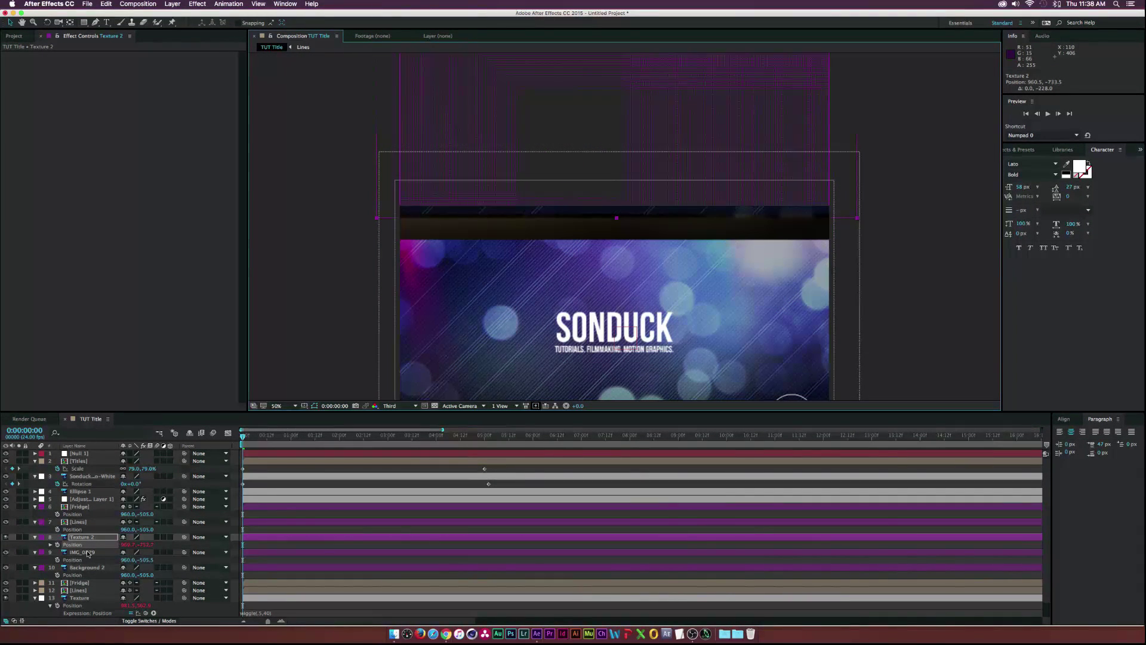
pyautogui.click(88, 553)
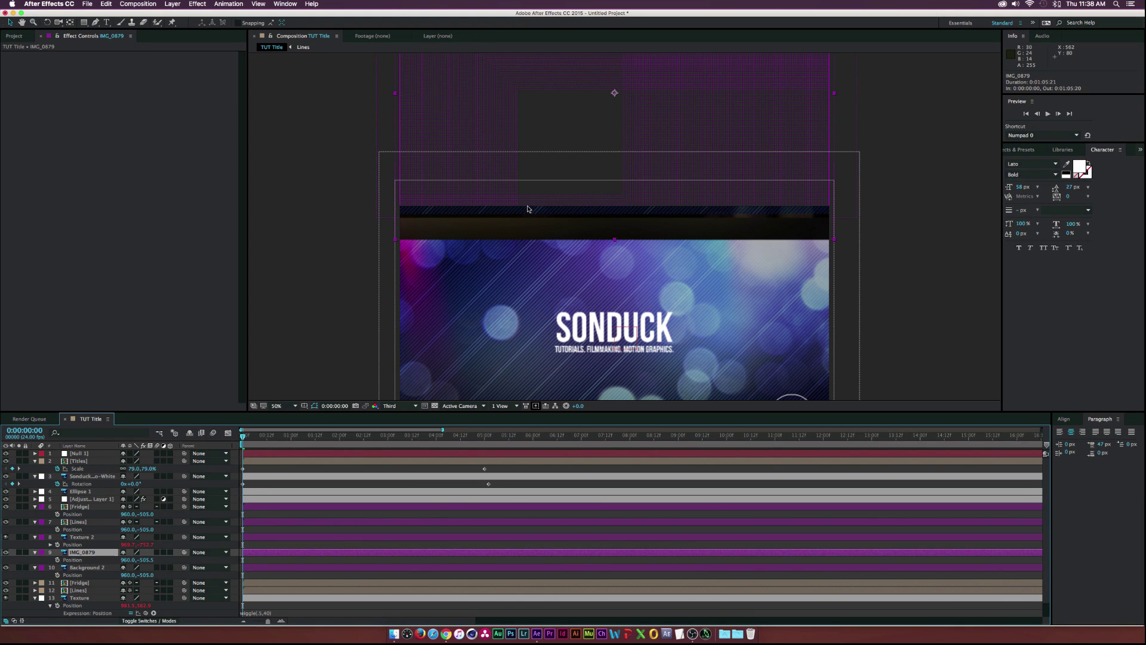
pyautogui.moveTo(528, 209); pyautogui.dragTo(528, 206)
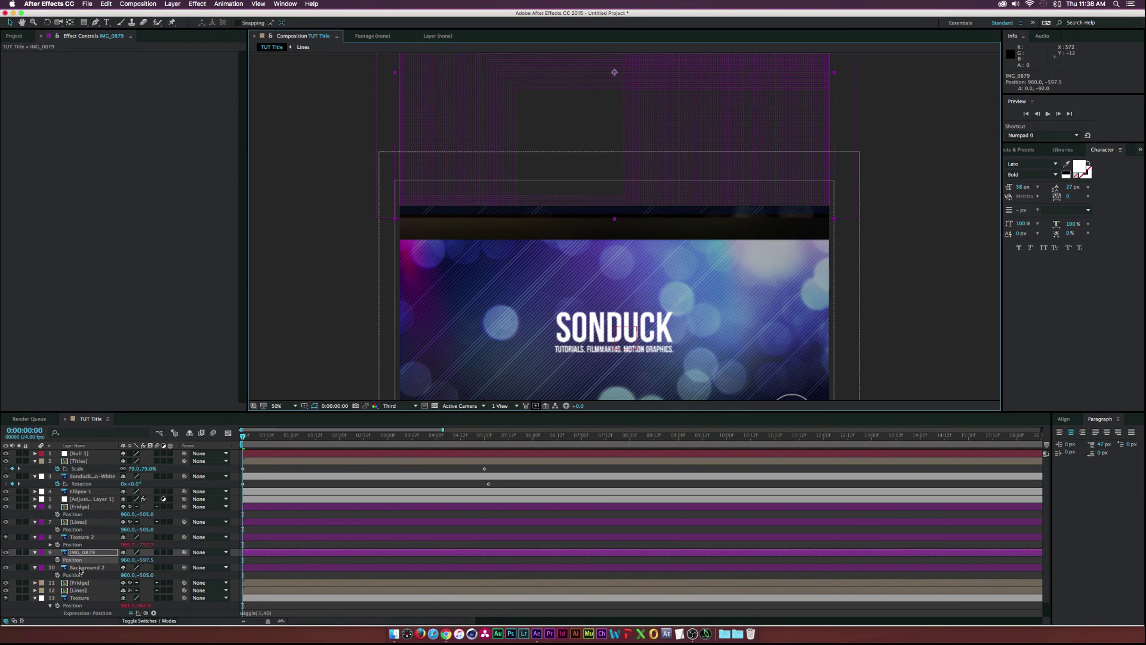
# Step: Delete Background 2 and nudge the remaining four purple layers vertically until Fridge and Lines sit at a Y position of -545
pyautogui.click(80, 568)
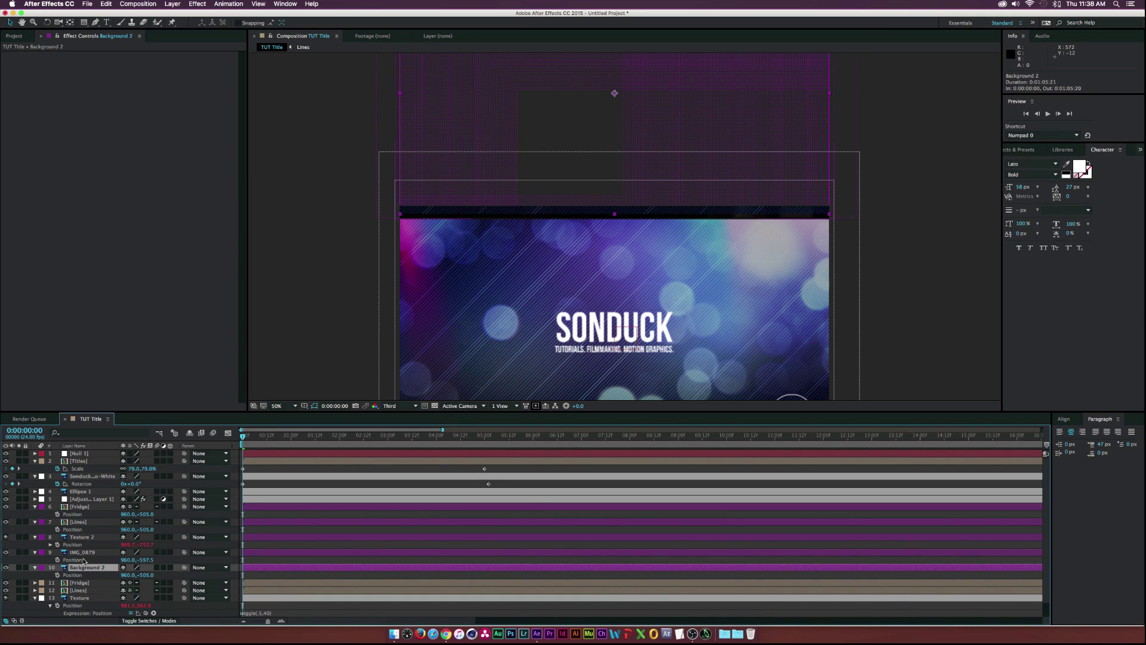
pyautogui.press('Delete')
pyautogui.click(80, 552)
pyautogui.keyDown('shift'); pyautogui.click(80, 507); pyautogui.keyUp('shift')
pyautogui.hotkey('shift', 'Up')
pyautogui.hotkey('shift', 'Up')
pyautogui.hotkey('shift', 'Up')
pyautogui.hotkey('shift', 'Up')
pyautogui.hotkey('shift', 'Up')
pyautogui.hotkey('shift', 'Up')
pyautogui.hotkey('shift', 'Up')
pyautogui.hotkey('shift', 'Up')
pyautogui.hotkey('shift', 'Up')
pyautogui.hotkey('shift', 'Up')
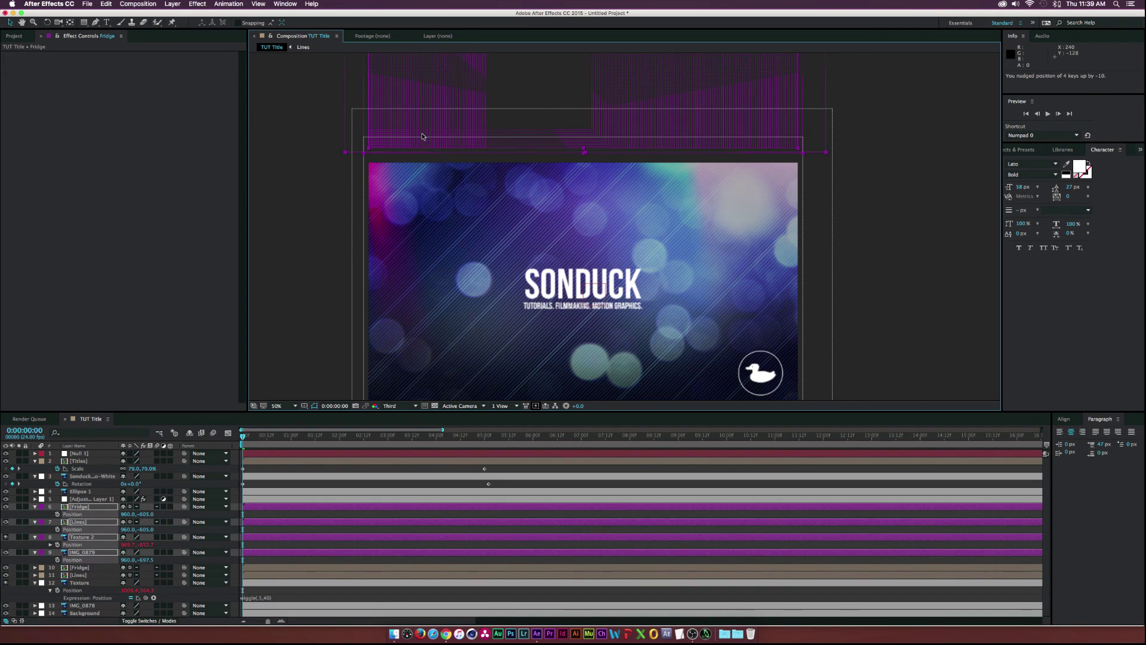
pyautogui.hotkey('shift', 'Down')
pyautogui.hotkey('shift', 'Down')
pyautogui.hotkey('shift', 'Down')
pyautogui.hotkey('shift', 'Down')
# Step: Parent every layer from Titles down to Background to Null 1
pyautogui.click(250, 461)
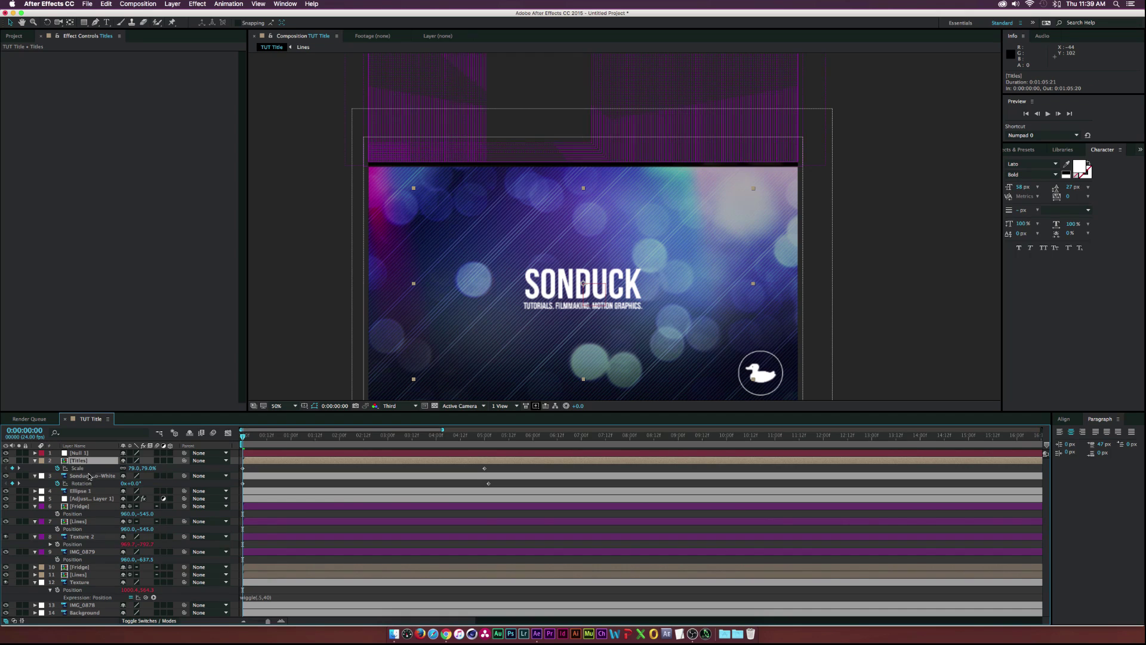
pyautogui.keyDown('shift'); pyautogui.click(84, 614); pyautogui.keyUp('shift')
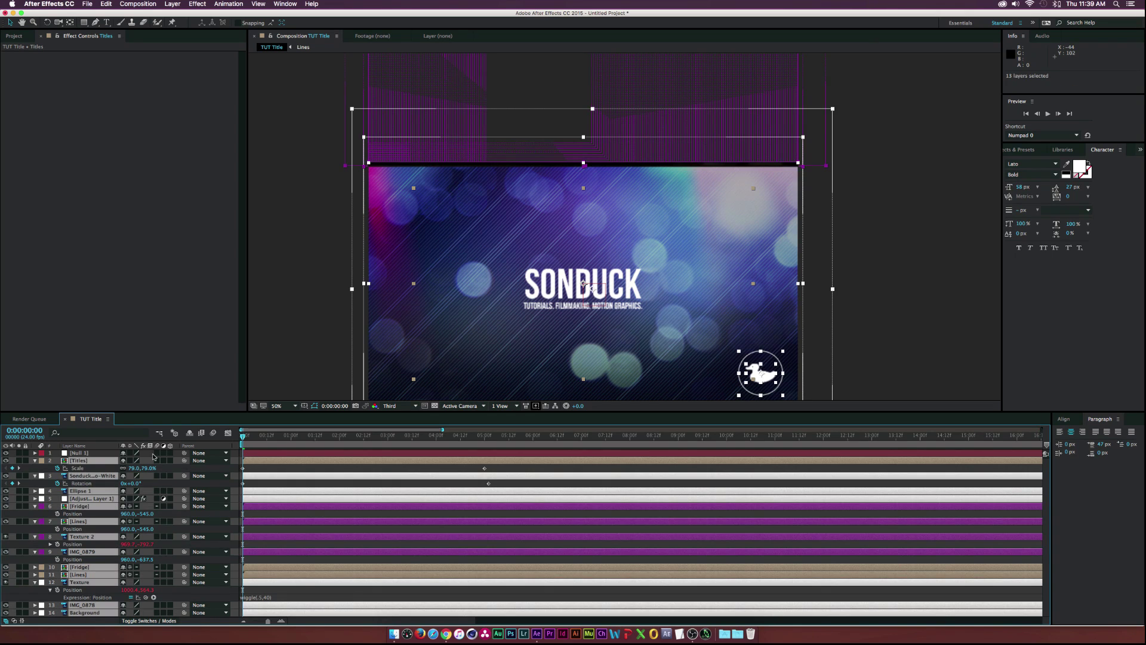
pyautogui.moveTo(184, 461); pyautogui.dragTo(77, 457)
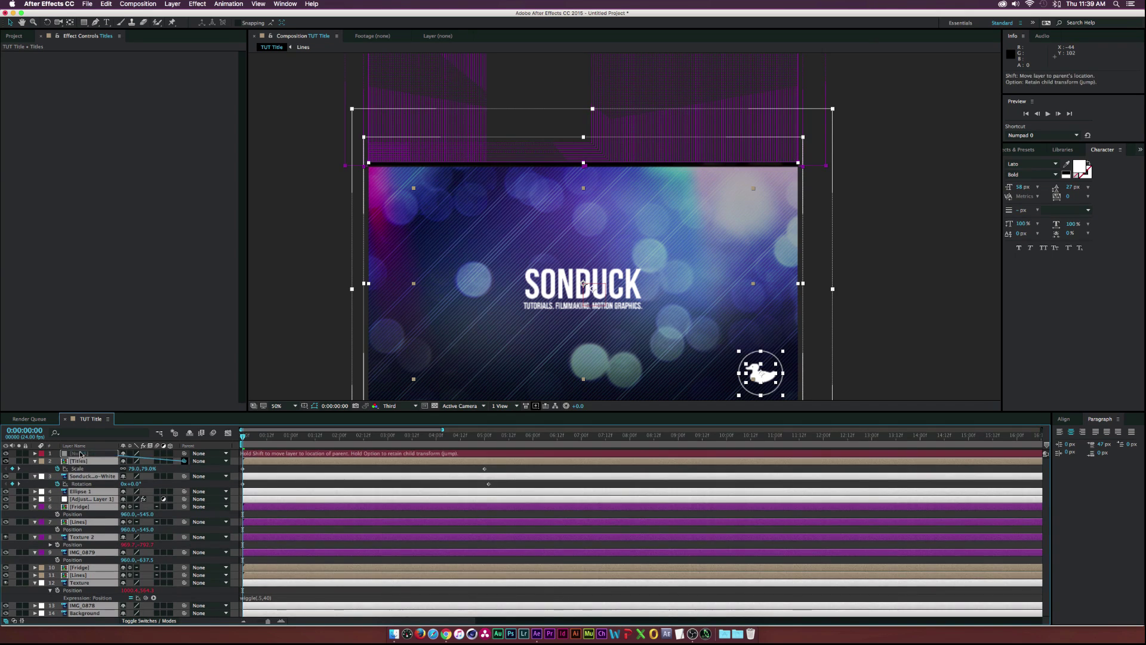
# Step: Add a Position keyframe to Null 1 at 0:00:00:16
pyautogui.click(105, 456)
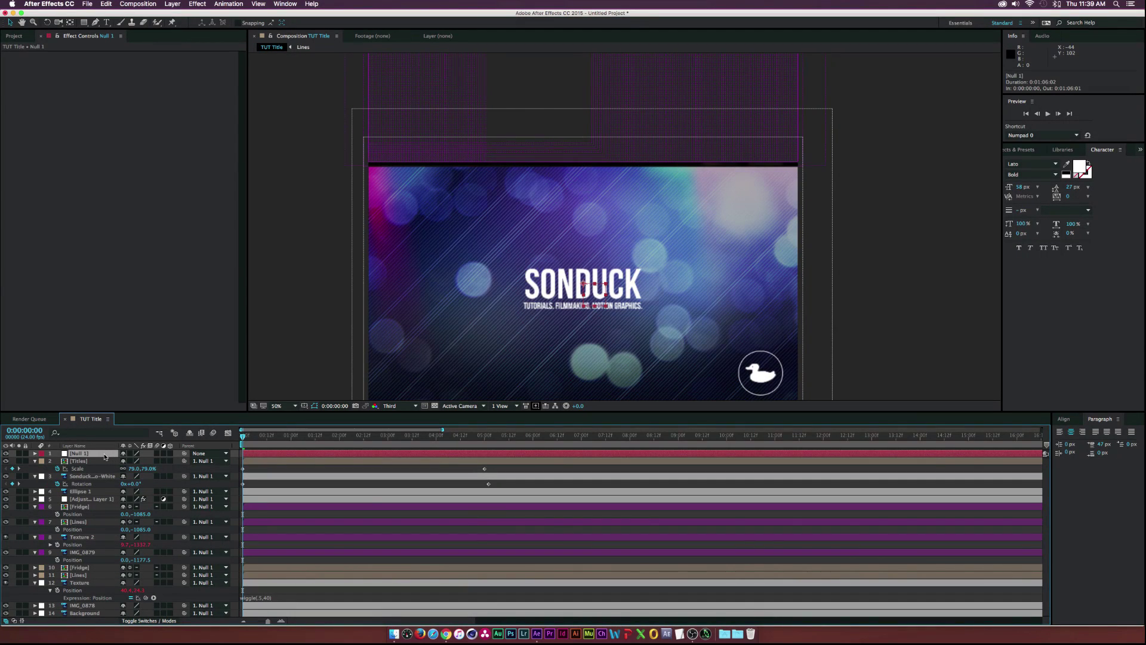
pyautogui.press('p')
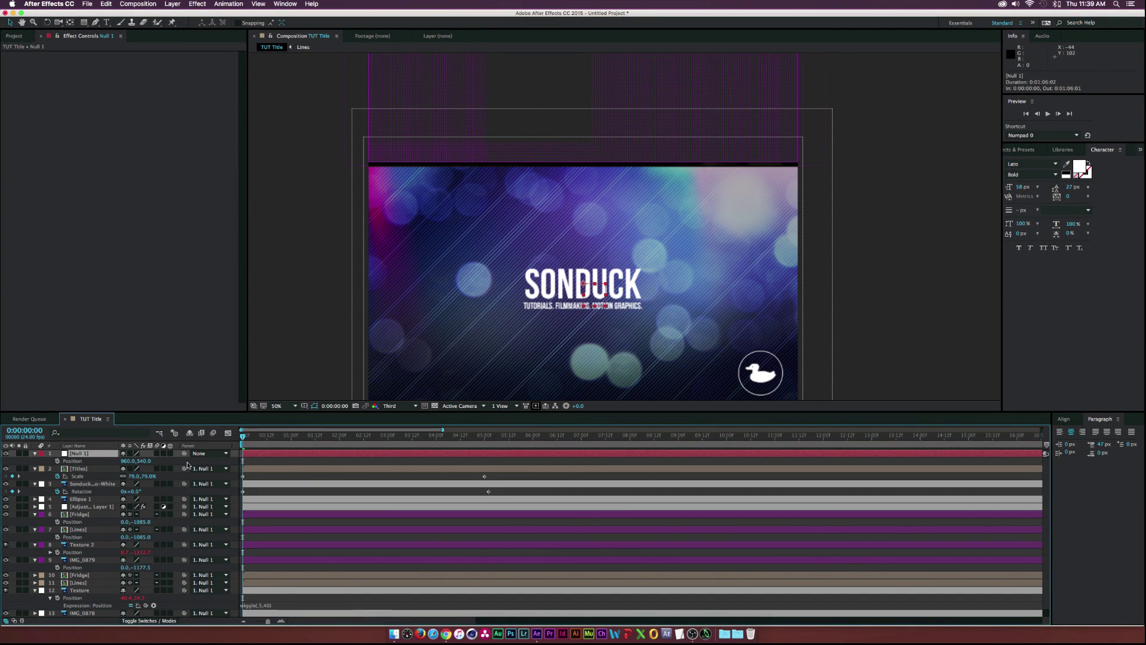
pyautogui.moveTo(287, 440); pyautogui.dragTo(276, 442)
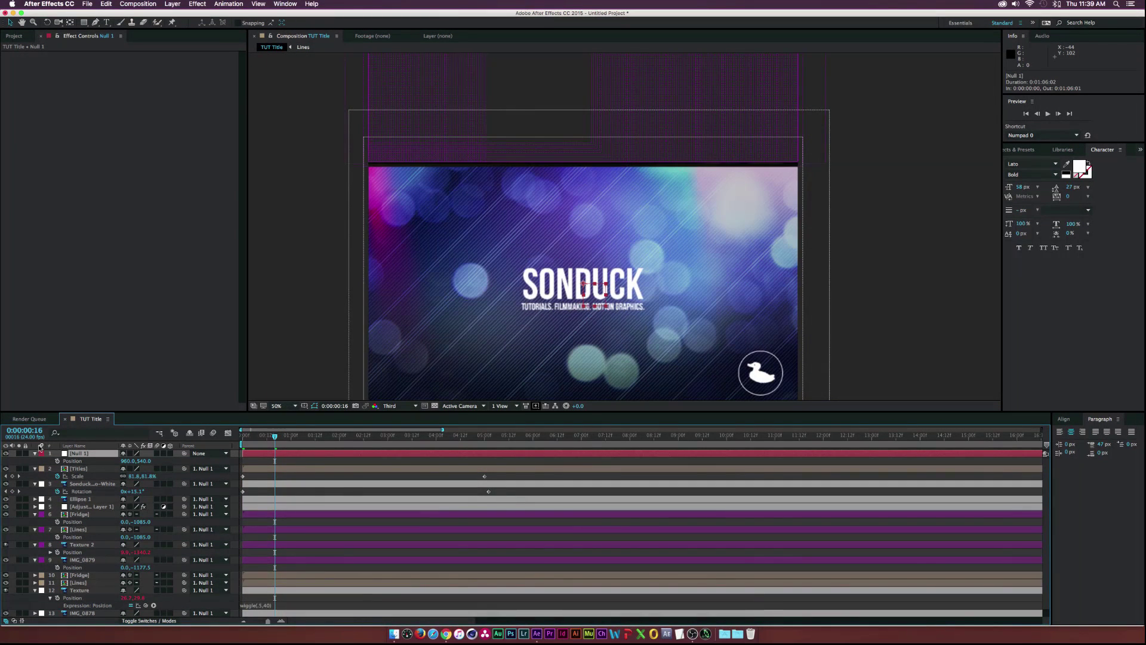
pyautogui.click(58, 461)
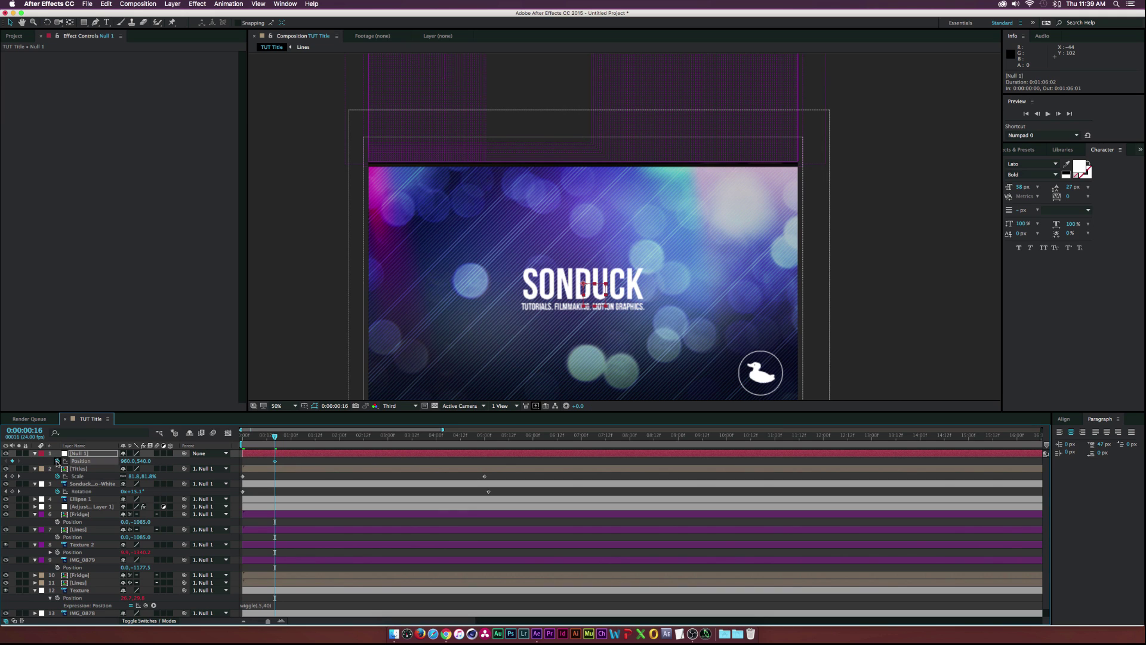
# Step: Set Null 1's Y position to 1617 at the first frame so the duplicated artwork above fills the frame
pyautogui.click(244, 438)
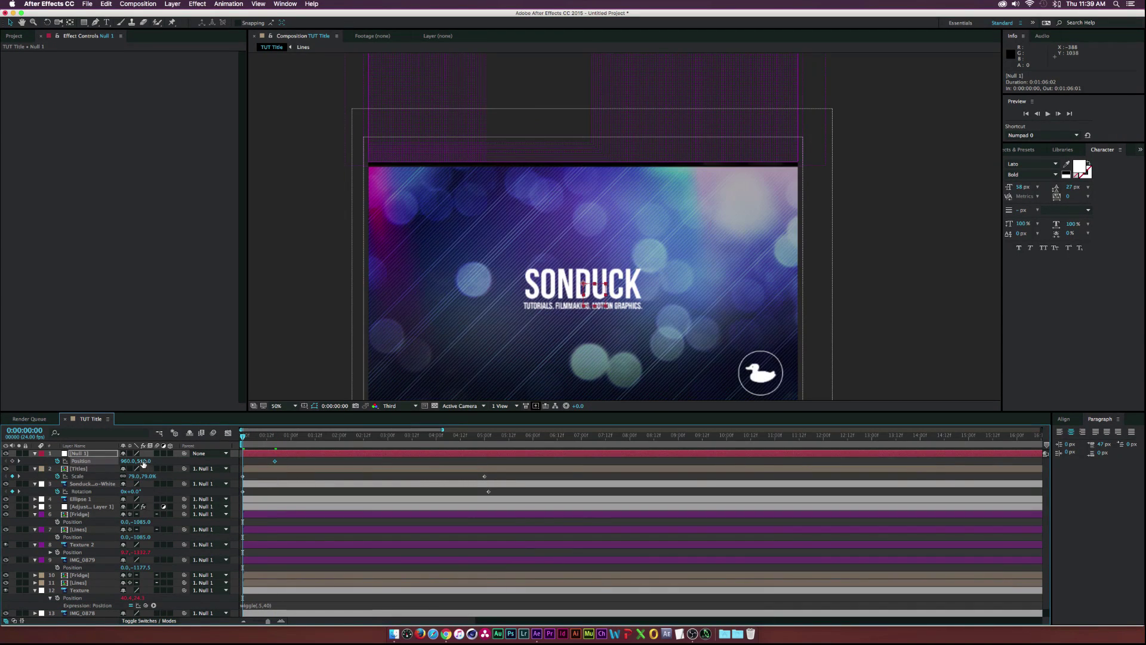
pyautogui.moveTo(158, 461); pyautogui.dragTo(201, 467)
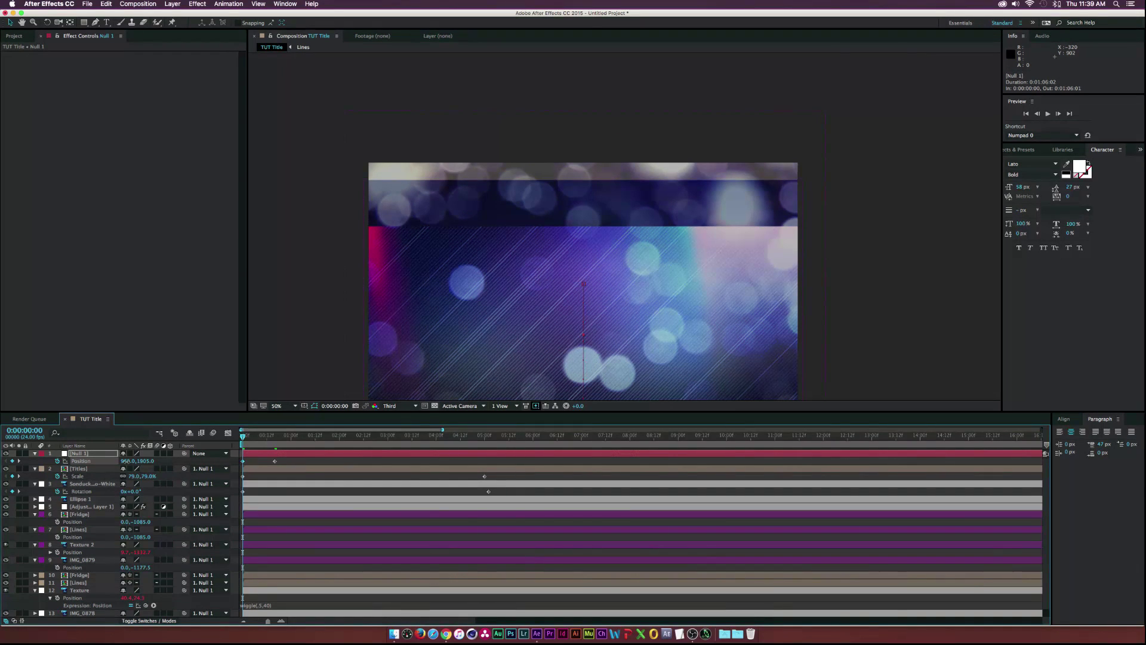
pyautogui.moveTo(124, 461); pyautogui.dragTo(116, 462)
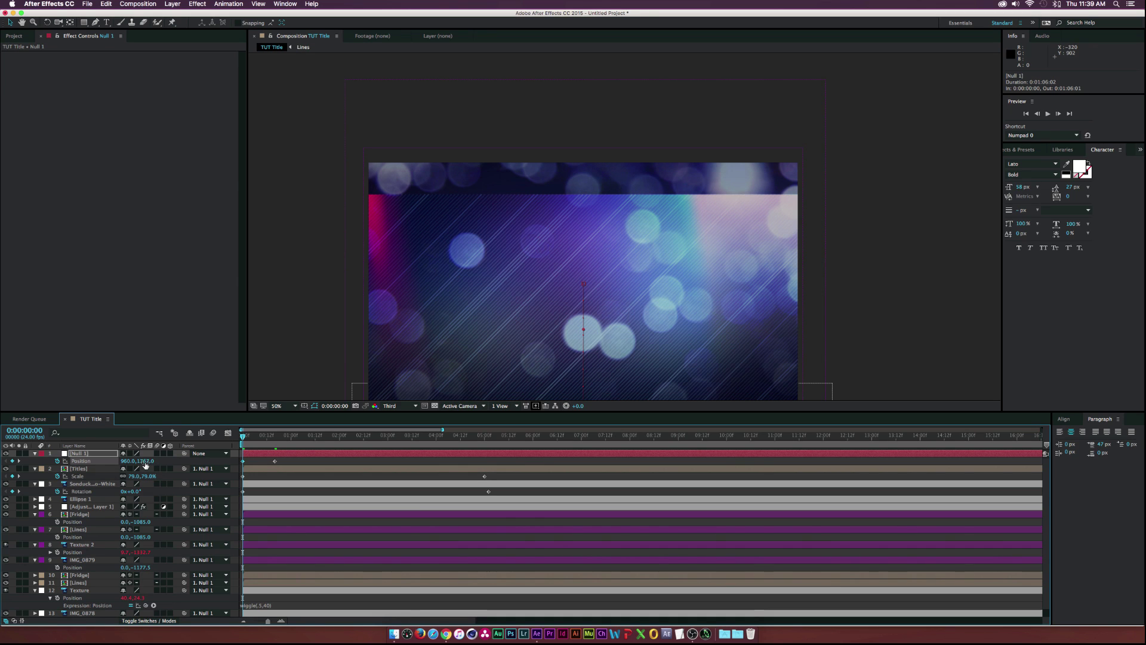
pyautogui.moveTo(145, 465); pyautogui.dragTo(119, 465)
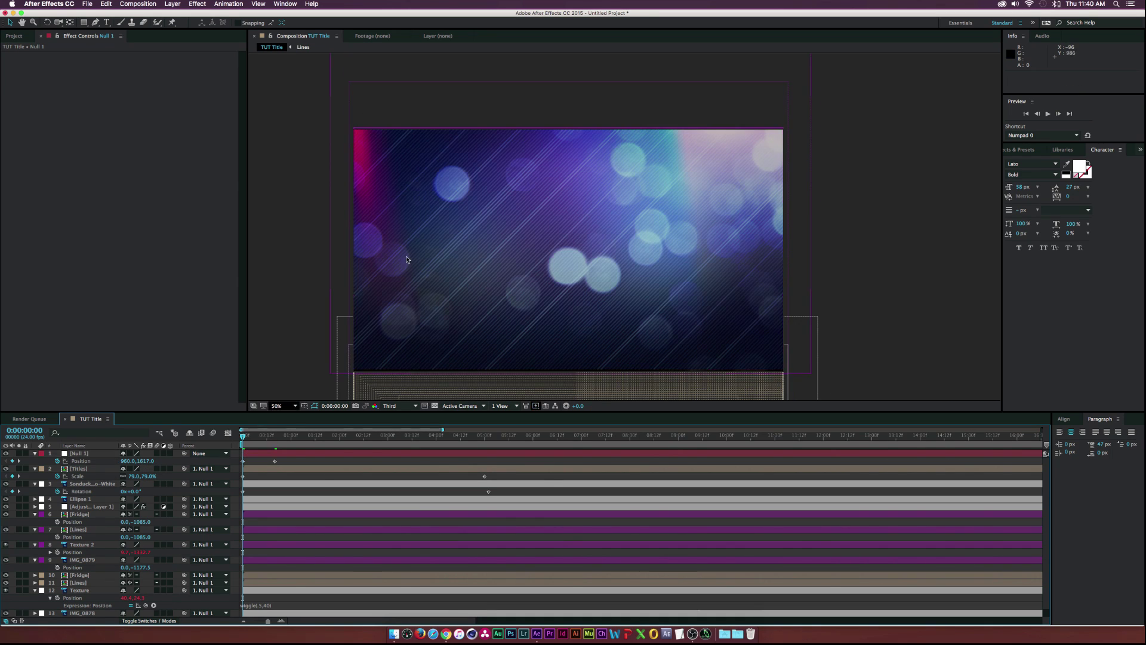
# Step: Turn on motion blur for the layers and enable it for the whole composition
pyautogui.press('k')
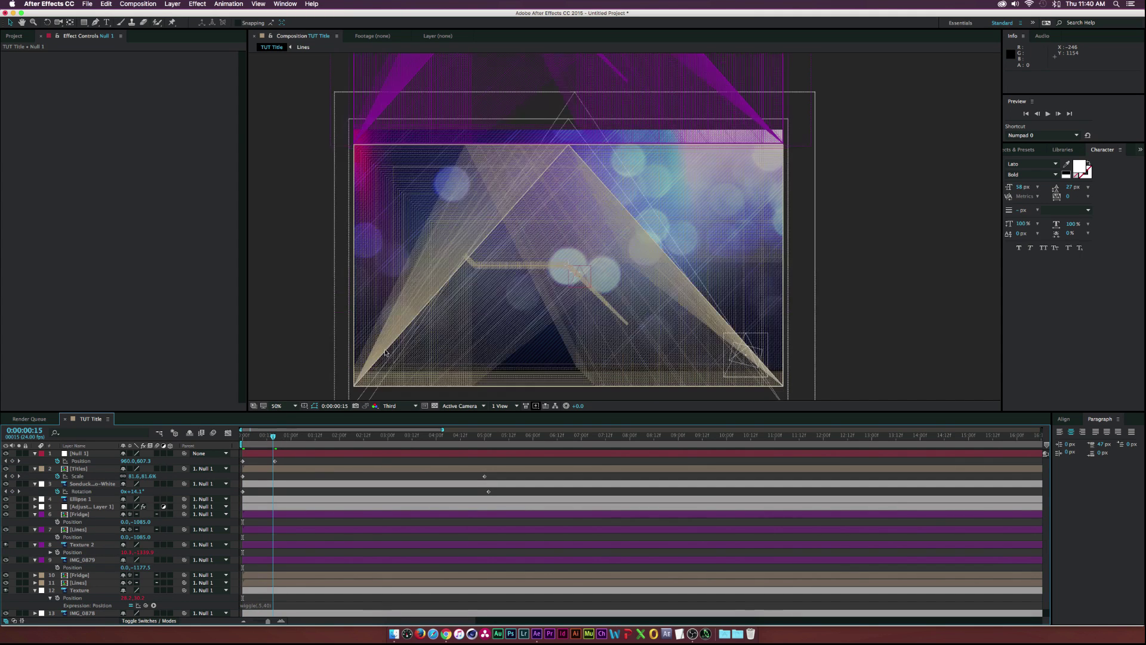
pyautogui.press('[')
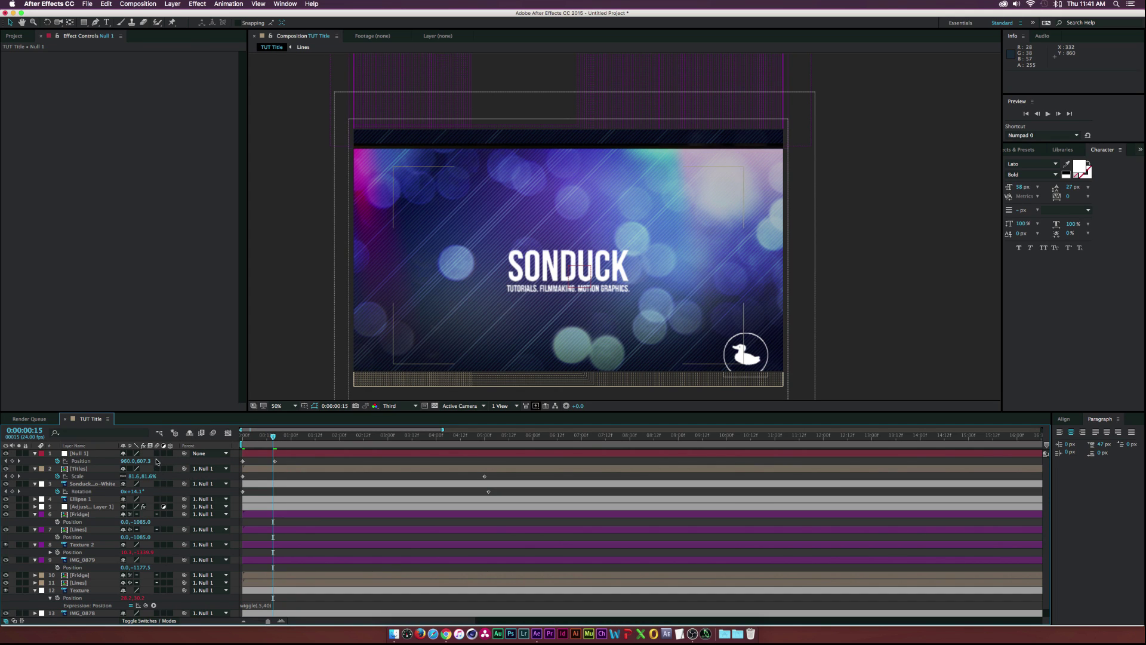
pyautogui.scroll(-1, 153, 609)
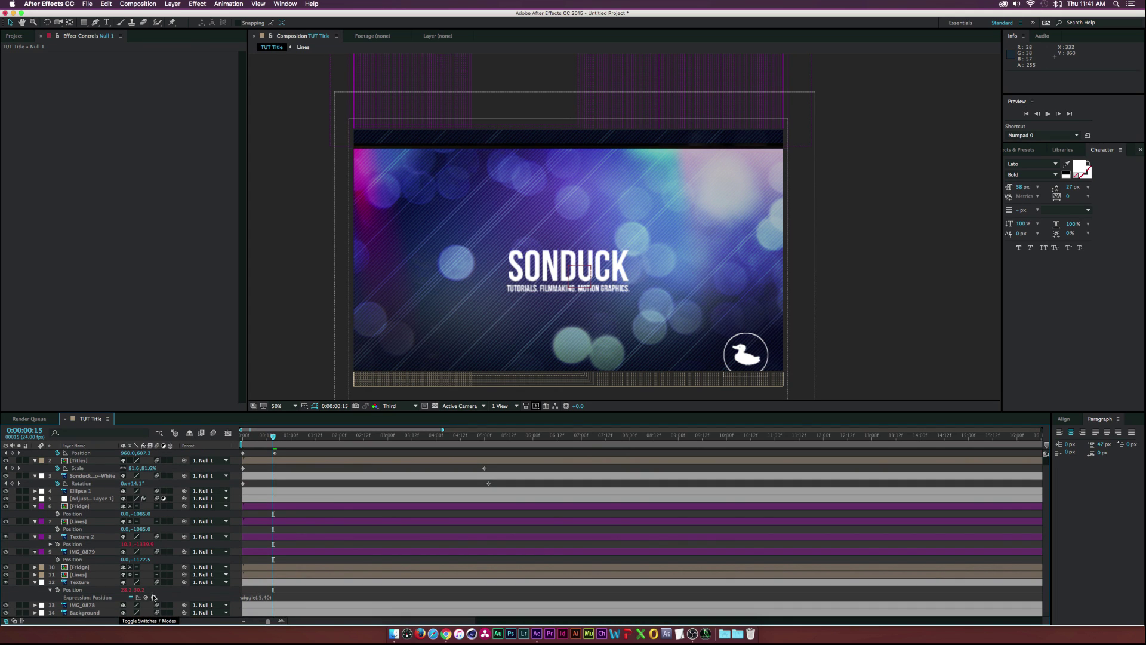
pyautogui.click(212, 434)
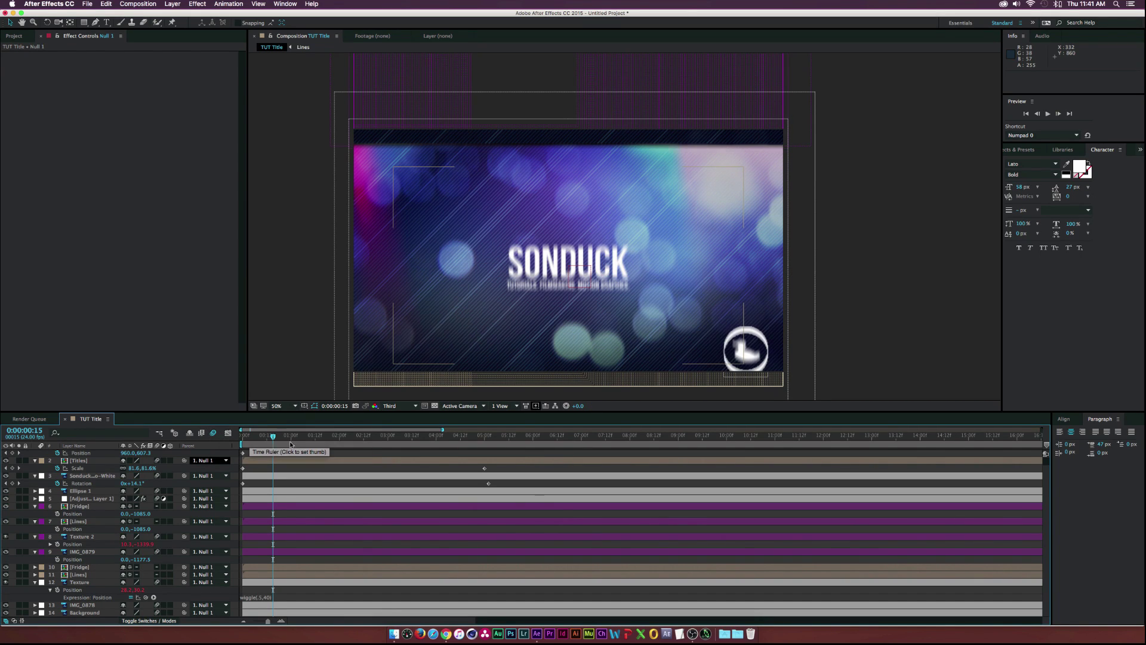
# Step: Apply Easy Ease to Null 1's final Position keyframe
pyautogui.scroll(1, 263, 460)
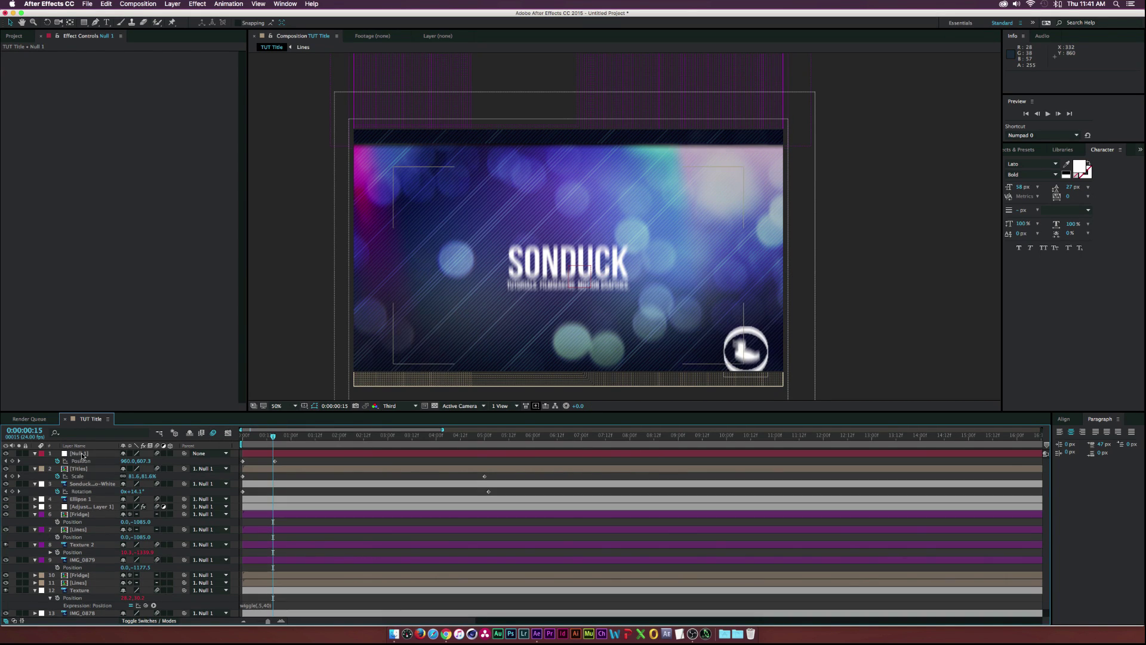
pyautogui.click(288, 464)
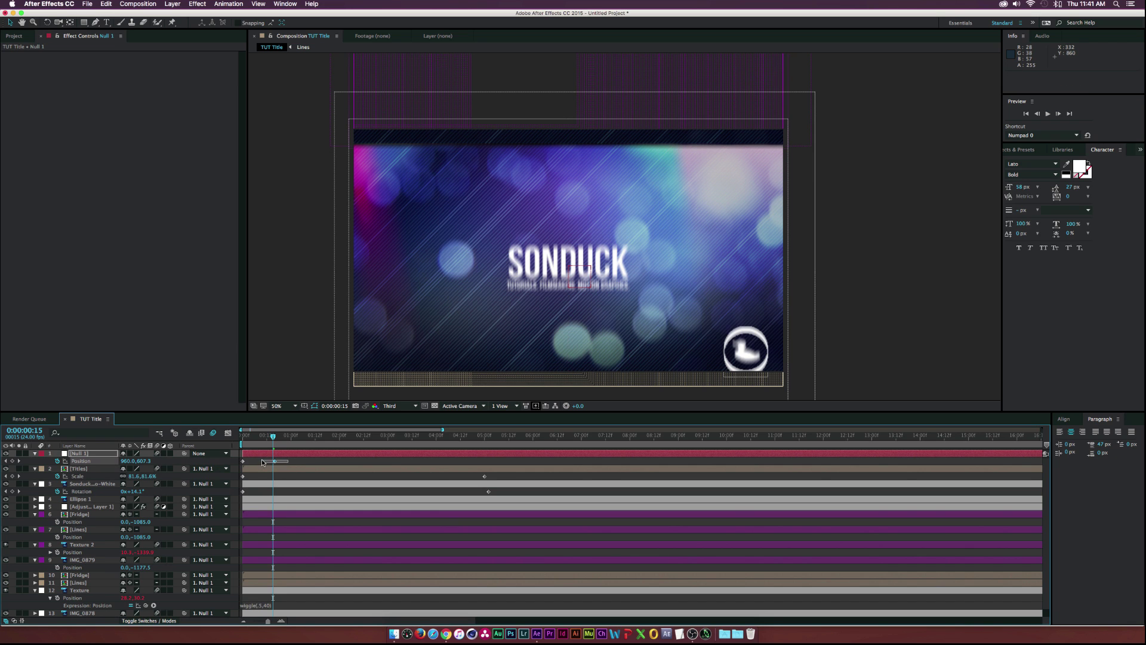
pyautogui.moveTo(274, 461); pyautogui.dragTo(276, 461)
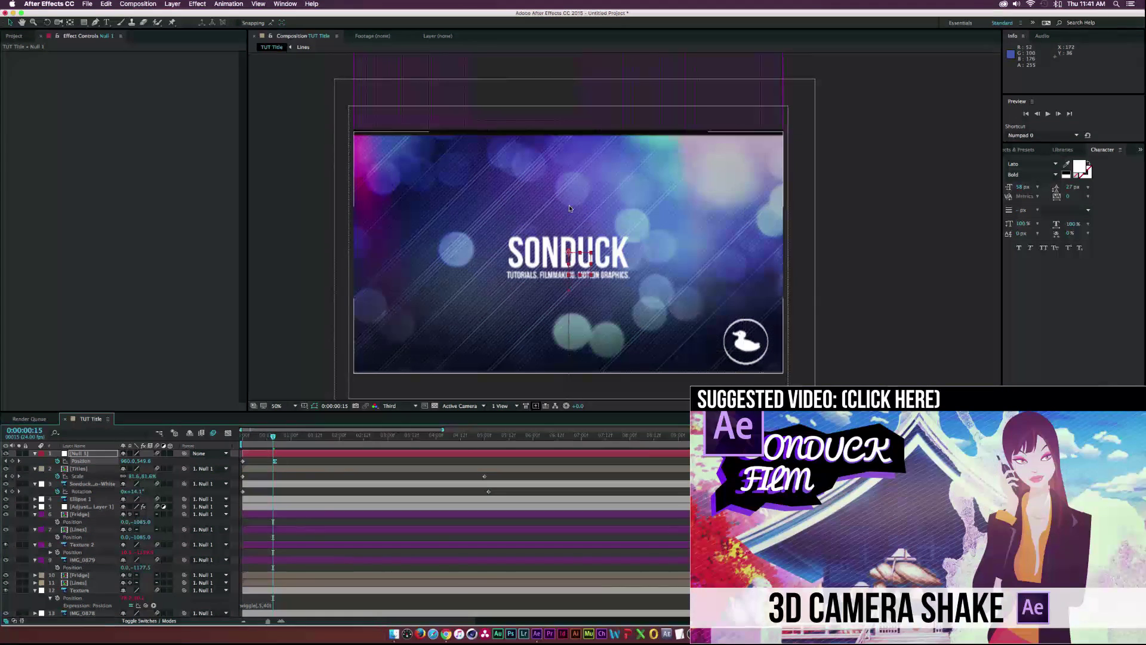
# Step: Add a Transform effect to Null 1, give its Position the expression wiggle(.5,10), and check later frames of the animation
pyautogui.click(196, 4)
pyautogui.moveTo(218, 115)
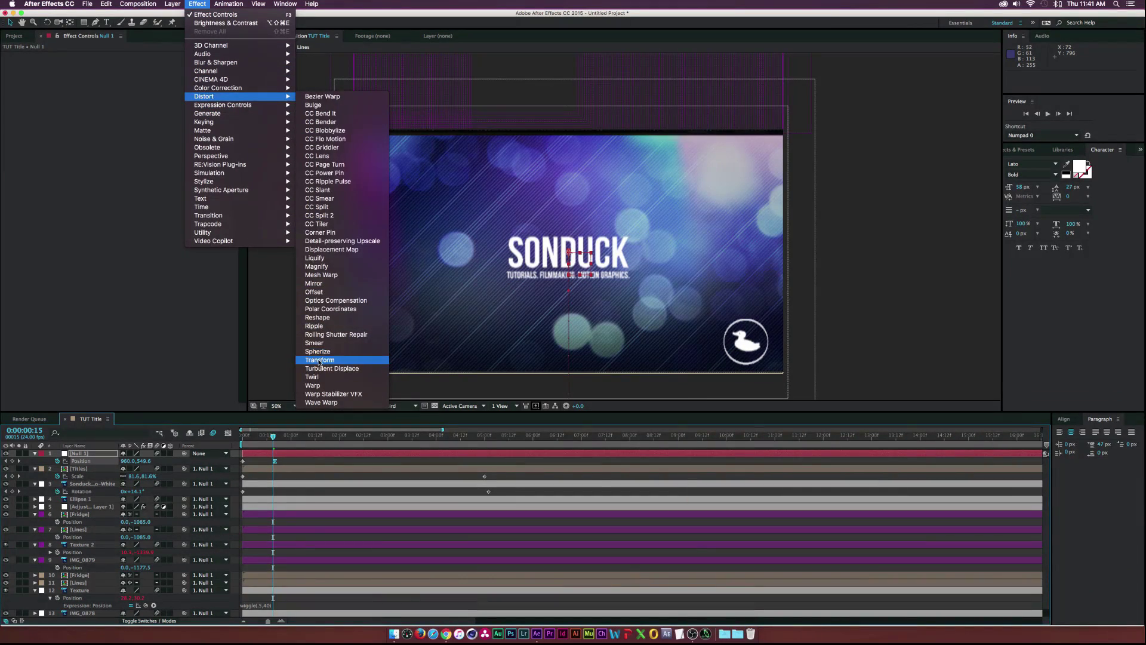
pyautogui.click(319, 360)
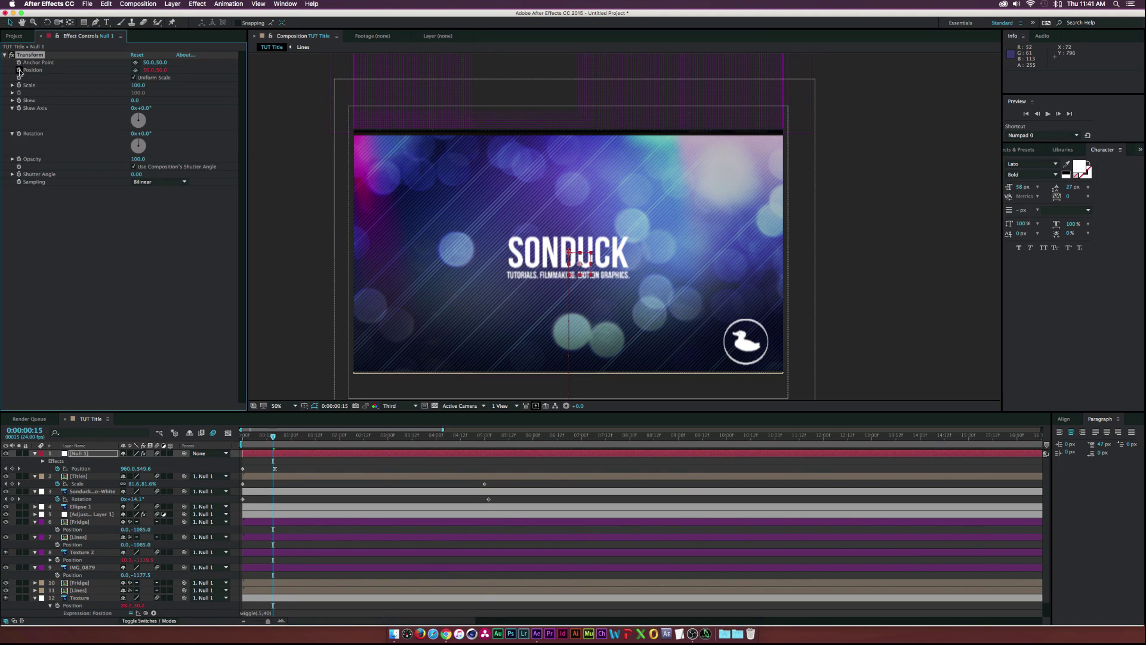
pyautogui.write('wiggle(.5,10')
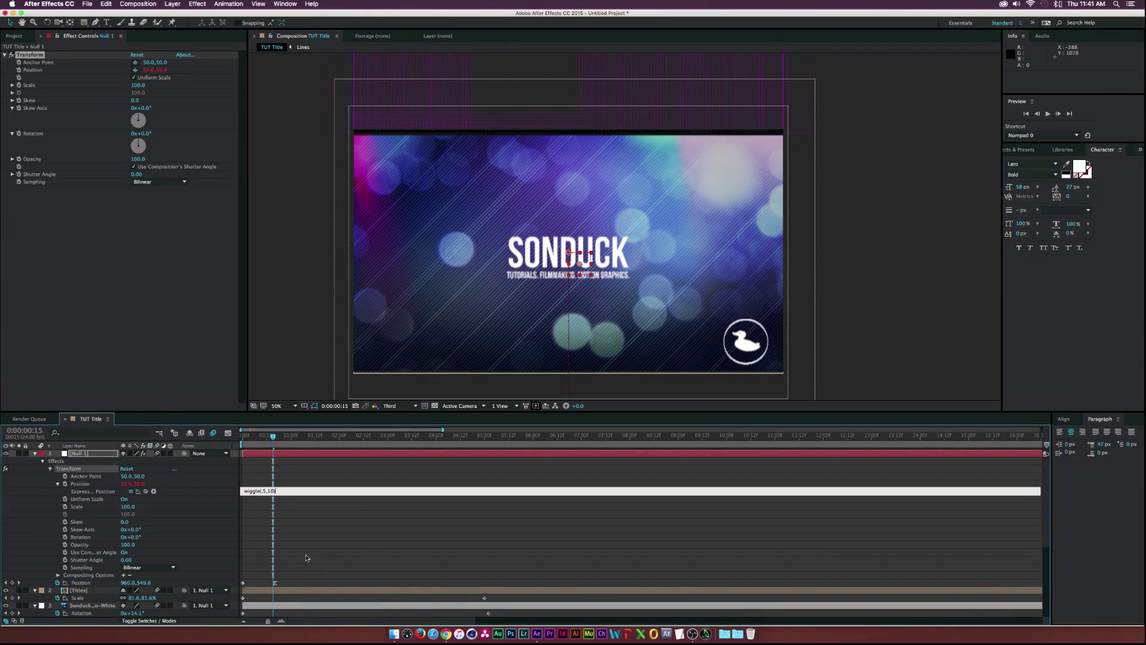
pyautogui.click(306, 440)
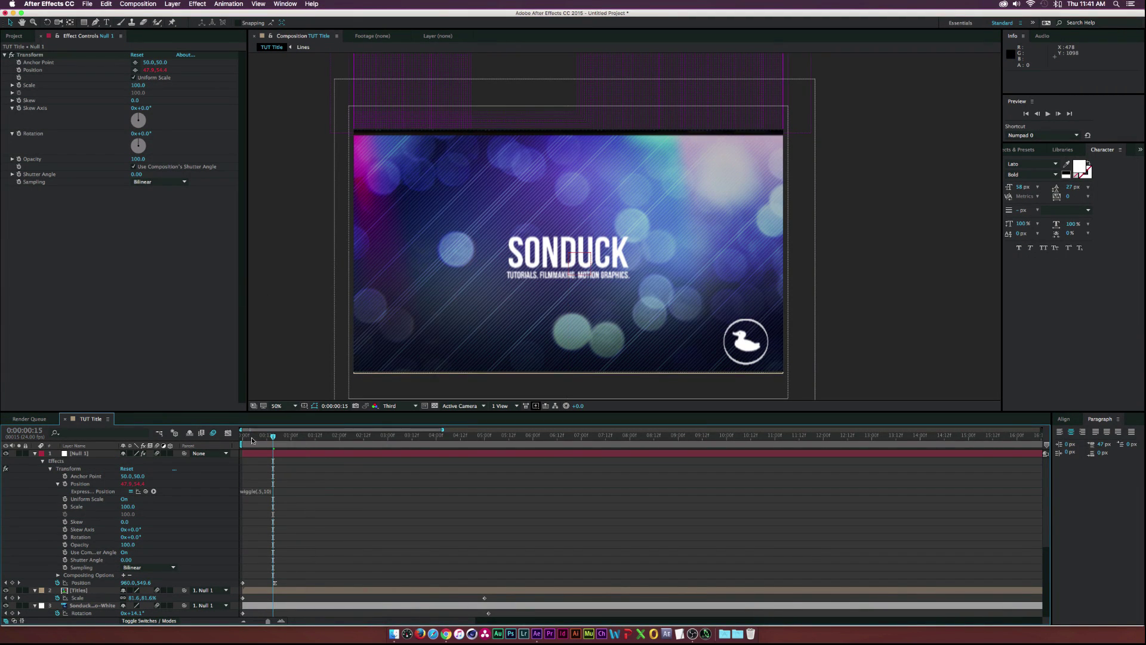
pyautogui.click(346, 445)
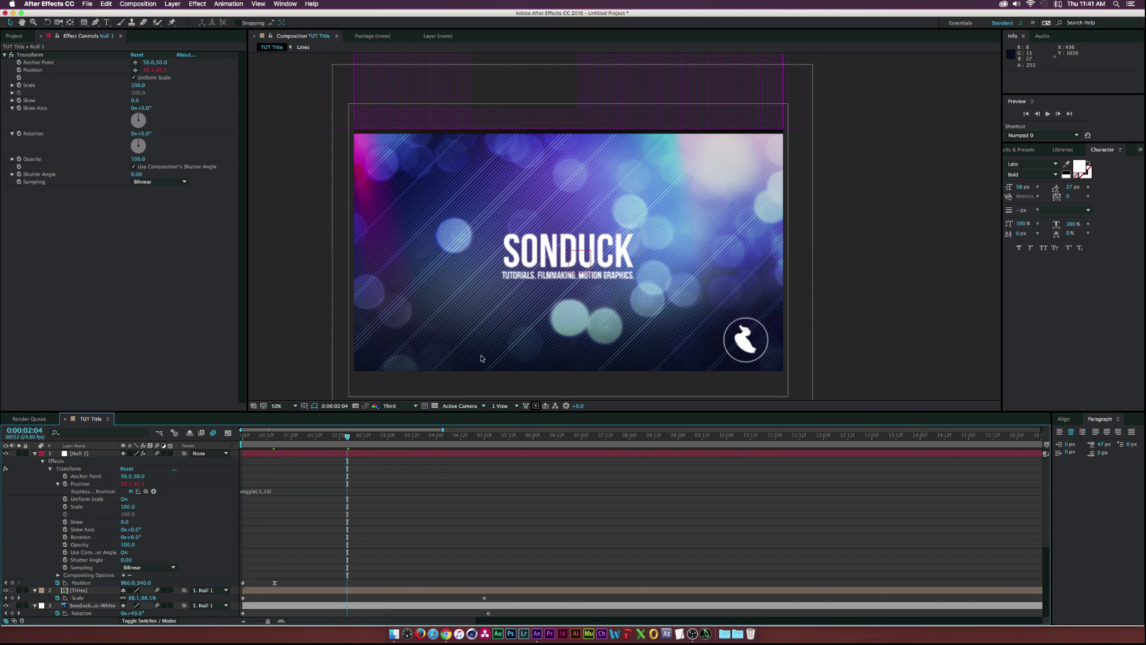
pyautogui.click(408, 435)
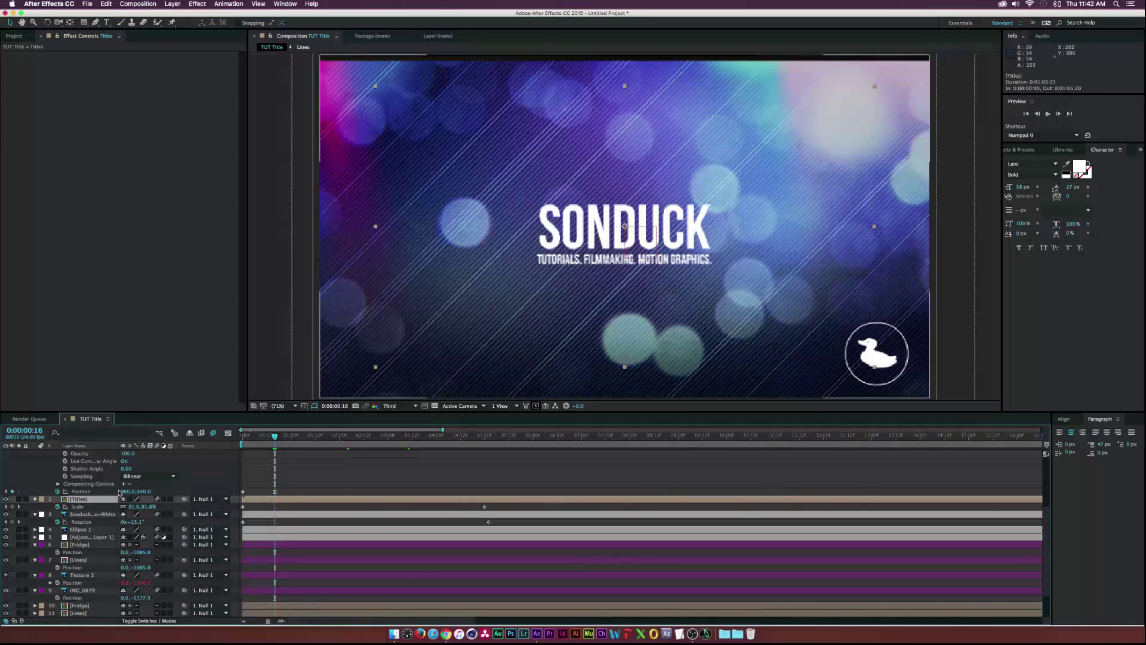
# Step: Split the four purple layers from Fridge to IMG_0879 at 0:00:00:16 and delete the portions after that frame
pyautogui.scroll(5, 119, 491)
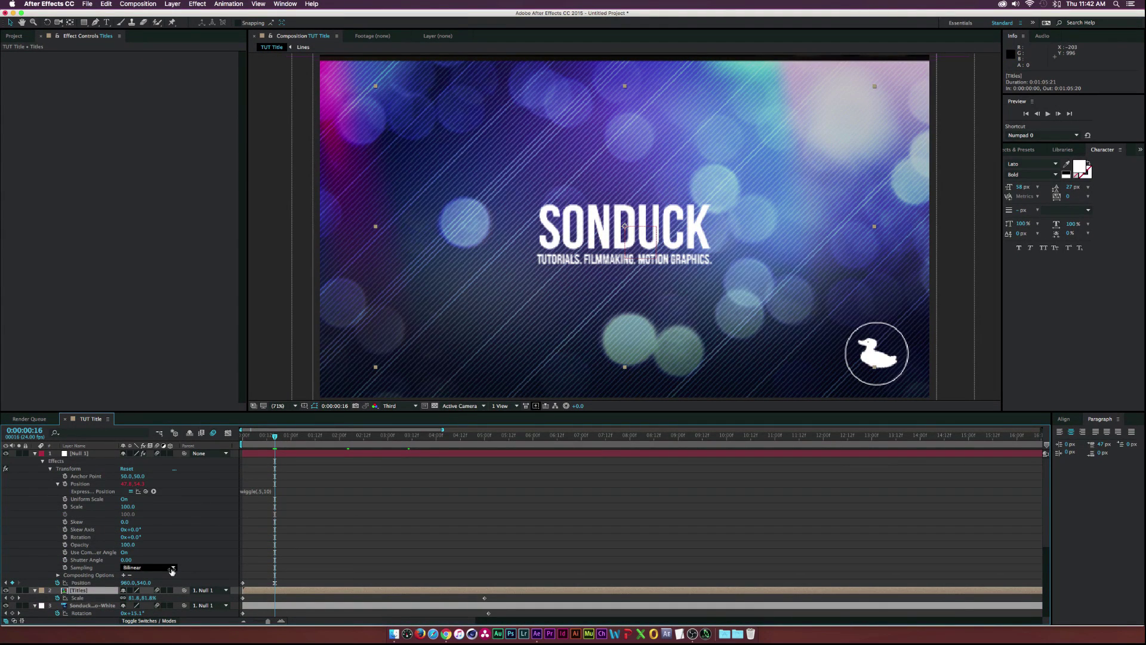
pyautogui.scroll(-5, 265, 571)
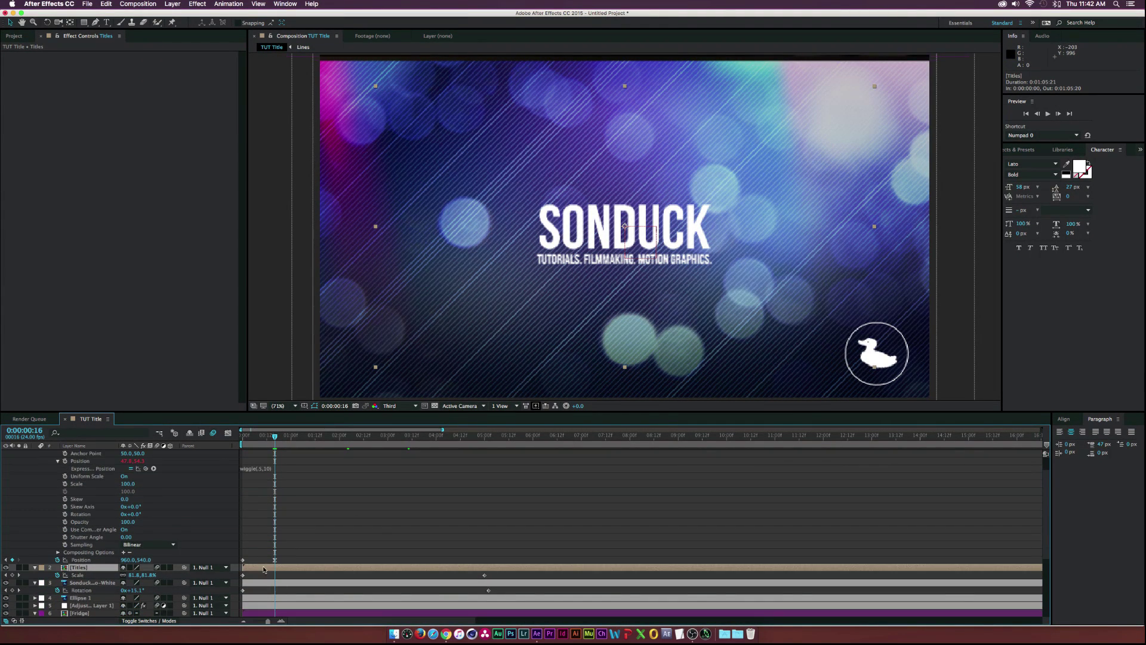
pyautogui.scroll(-8, 268, 564)
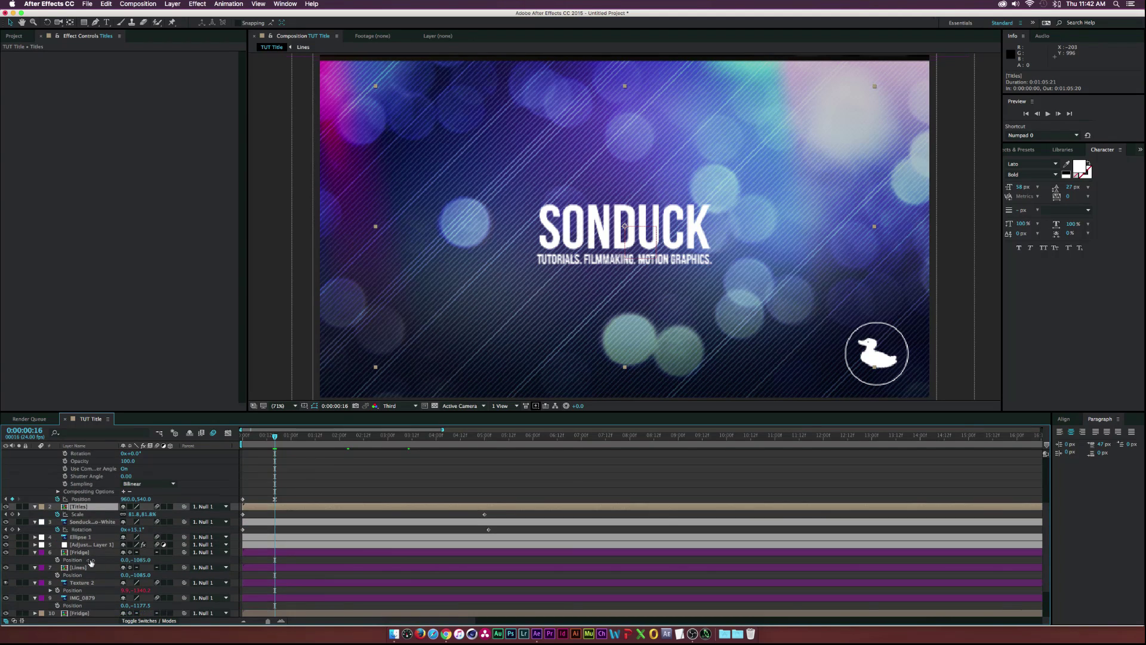
pyautogui.click(80, 537)
pyautogui.scroll(-1, 82, 545)
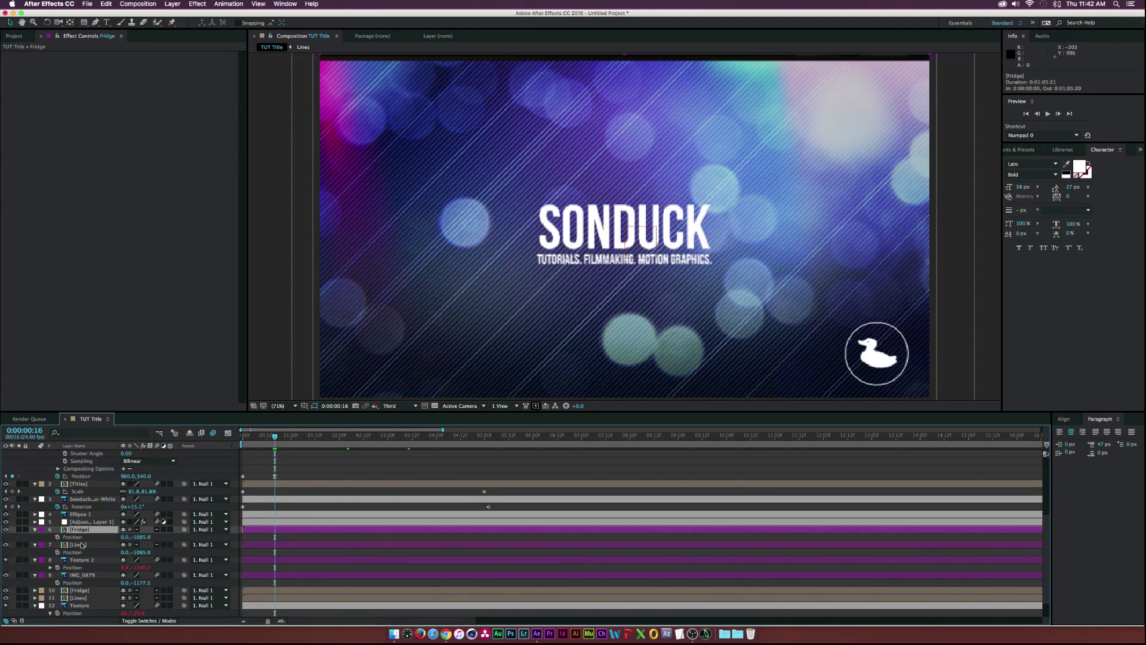
pyautogui.keyDown('shift'); pyautogui.click(77, 575); pyautogui.keyUp('shift')
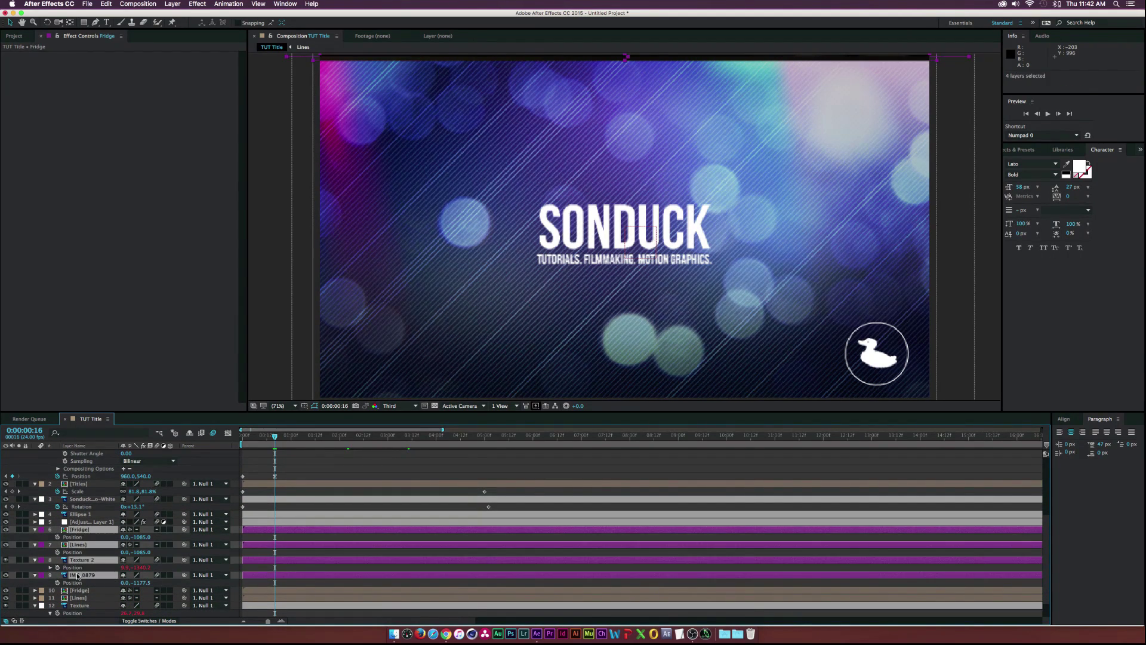
pyautogui.click(105, 4)
pyautogui.click(138, 118)
pyautogui.press('Delete')
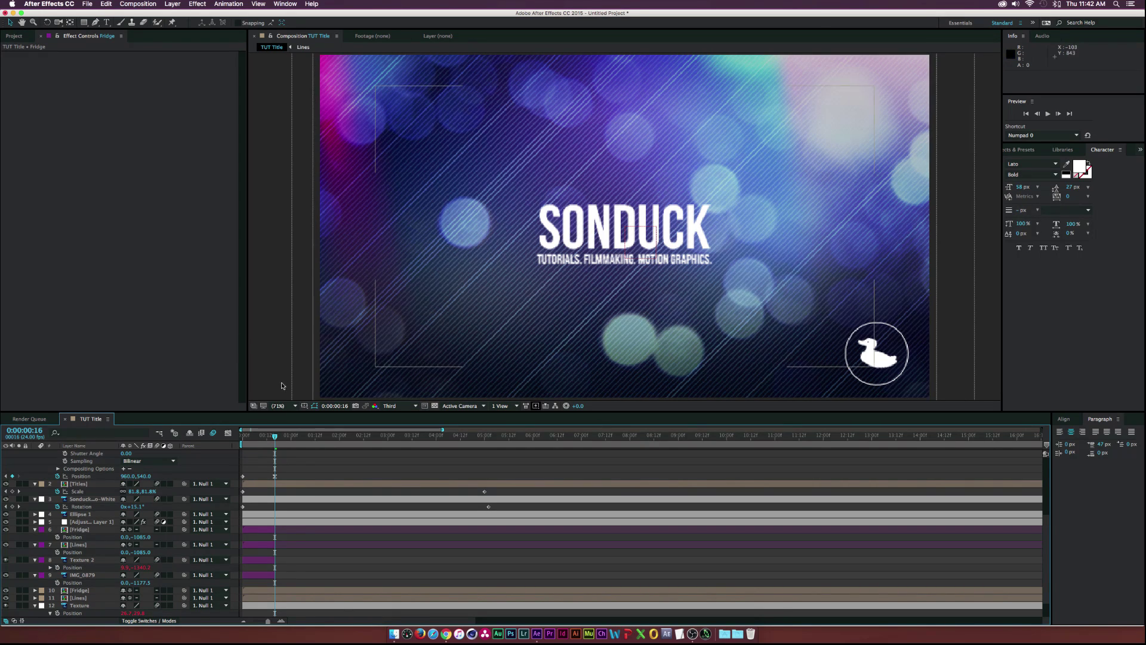
# Step: End the composition's work area at 0:00:04:08
pyautogui.moveTo(276, 436); pyautogui.dragTo(307, 437)
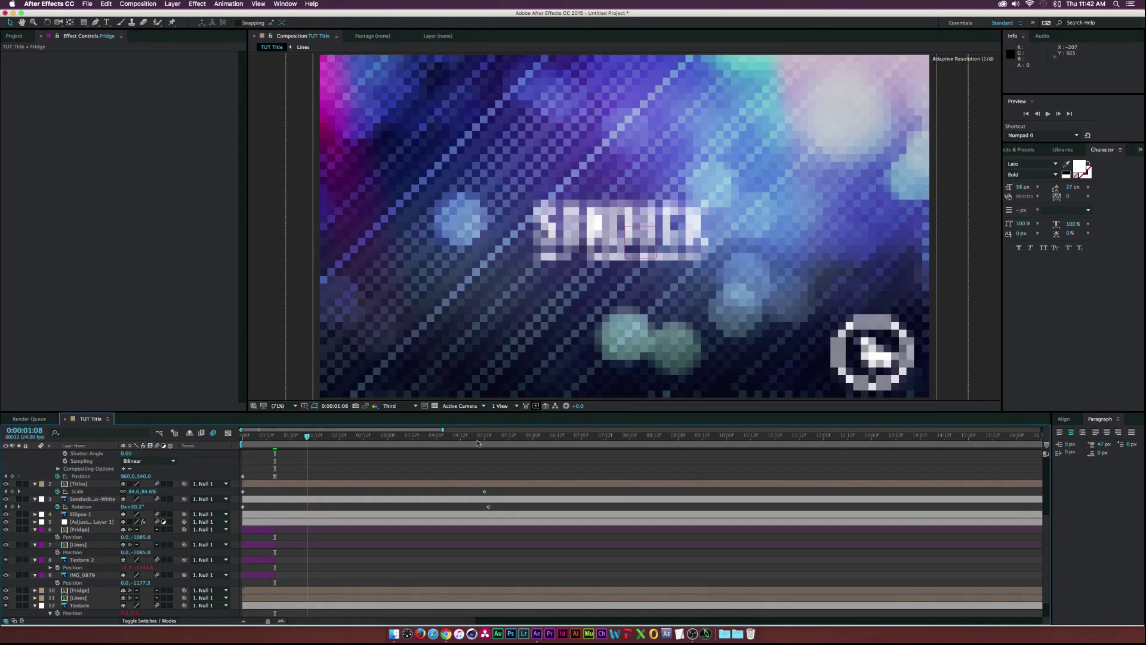
pyautogui.click(453, 436)
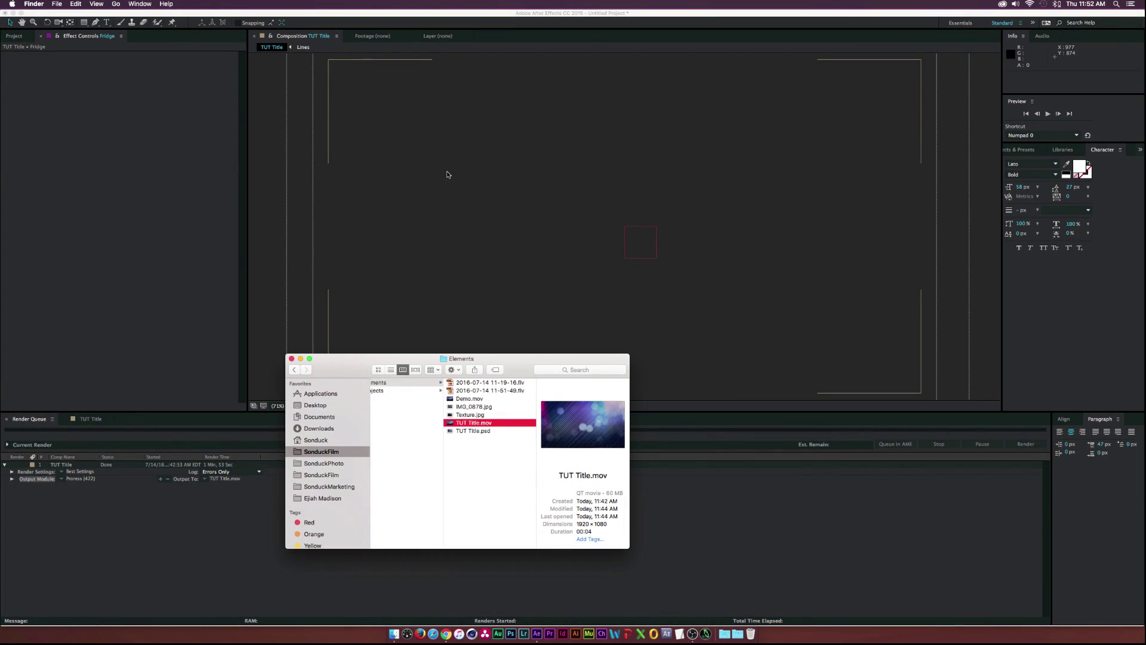
# Step: Preview the rendered TUT Title.mov from the Elements folder and close the preview
pyautogui.press('space')
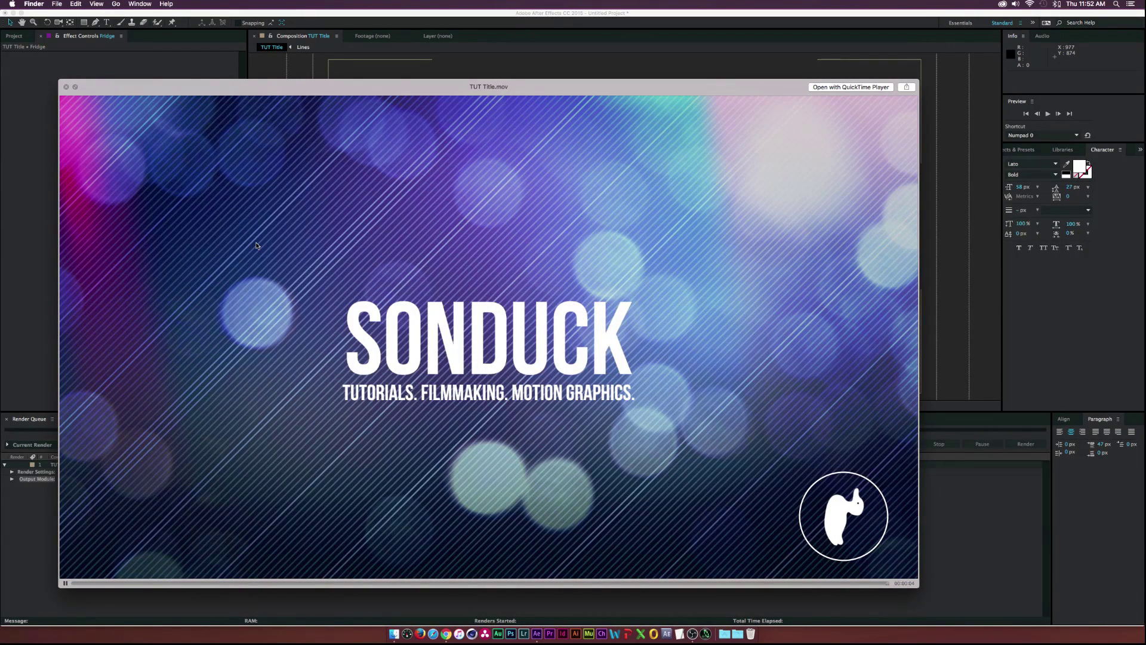
pyautogui.press('space')
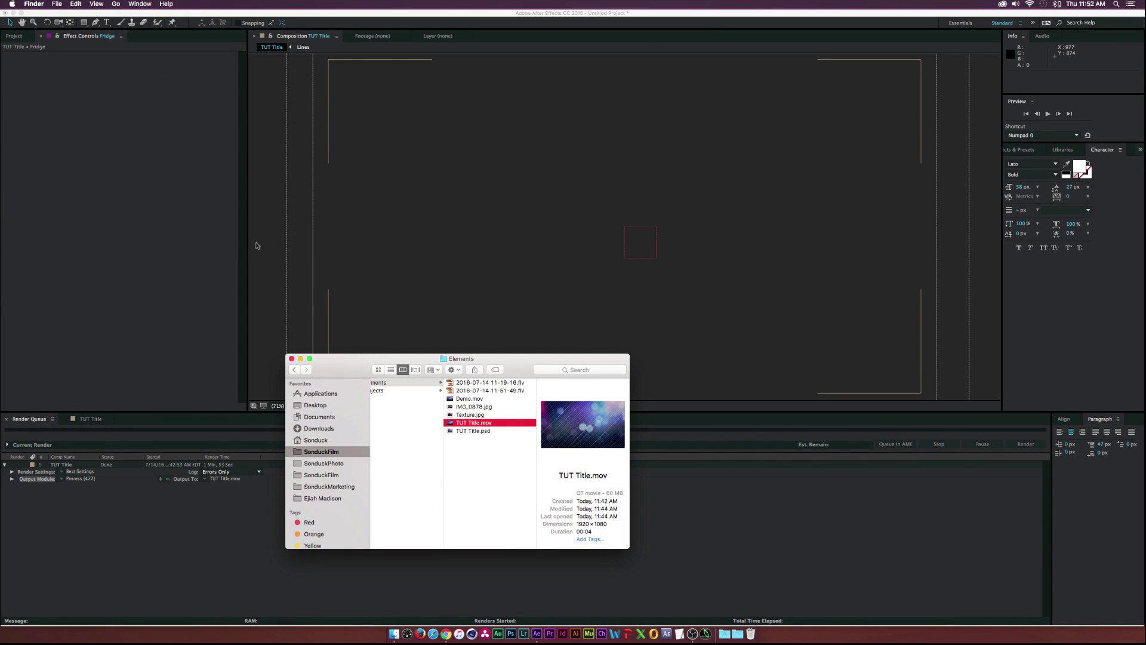
# Step: Switch back to After Effects, open the TUT Title timeline and view the frame at 0:00:00:19
pyautogui.click(141, 374)
pyautogui.click(90, 419)
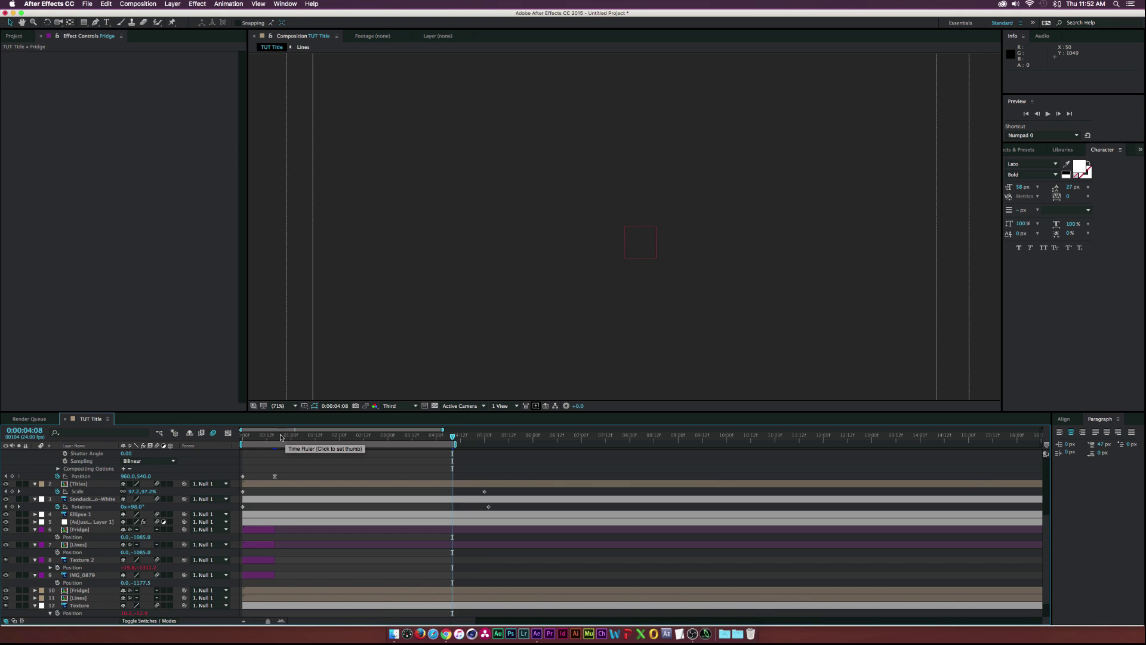
pyautogui.click(281, 438)
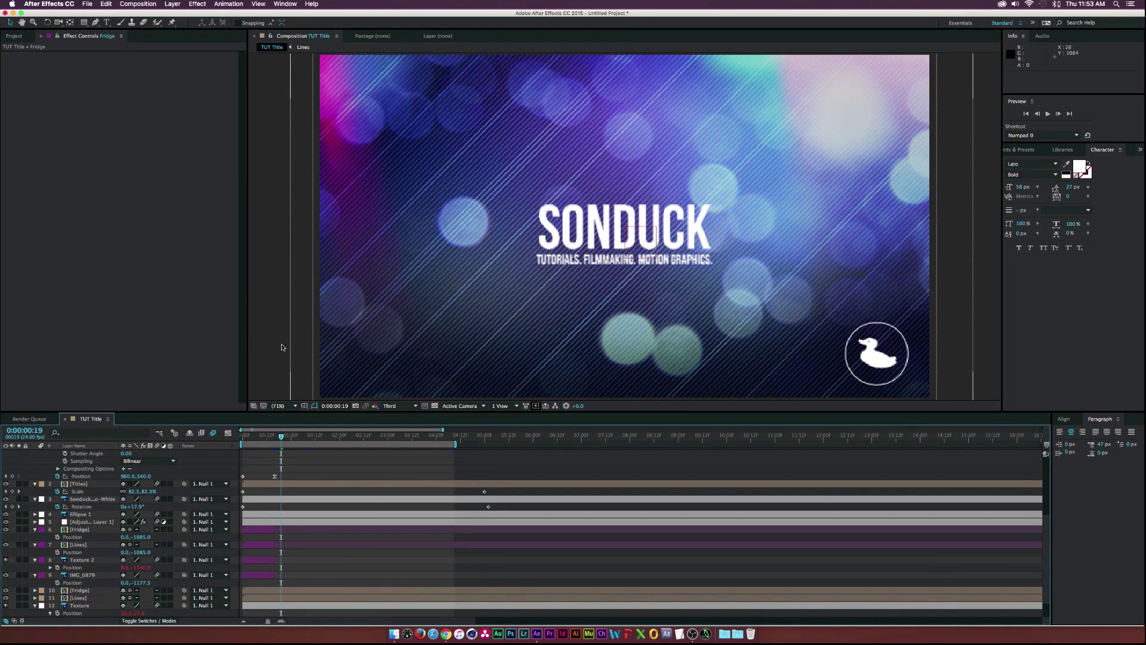
pyautogui.press("'")
pyautogui.press("'")
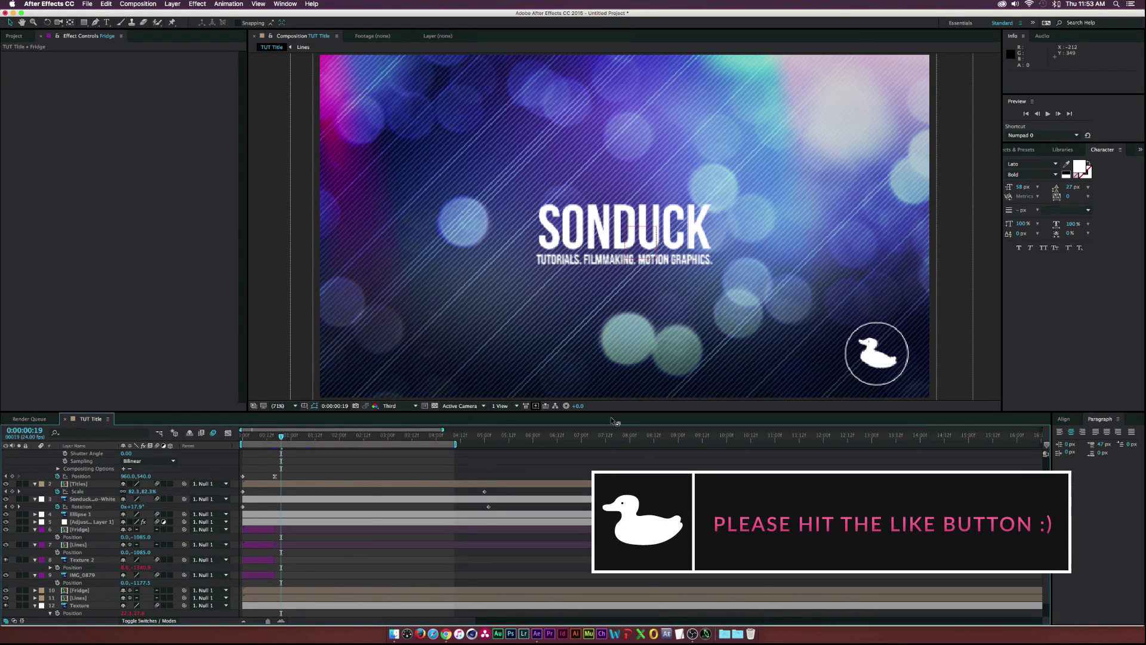